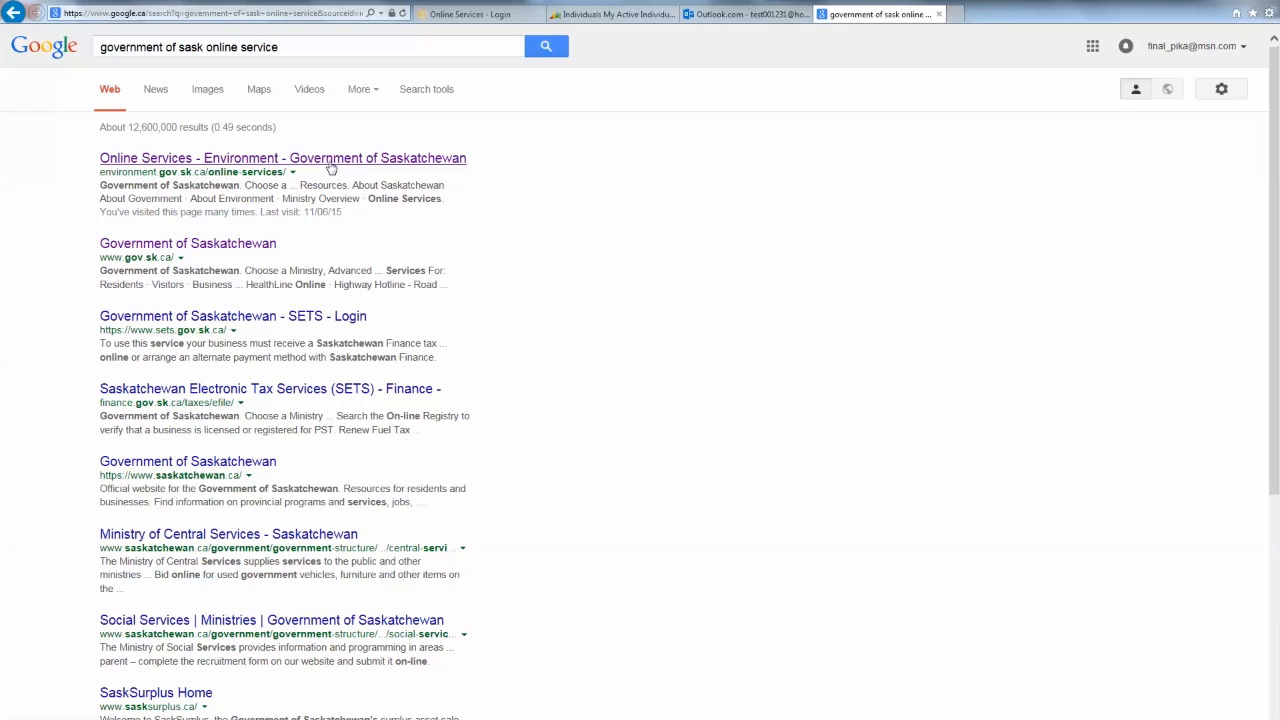
- Go from the search result to the Online Services sign-in page
click(330, 161)
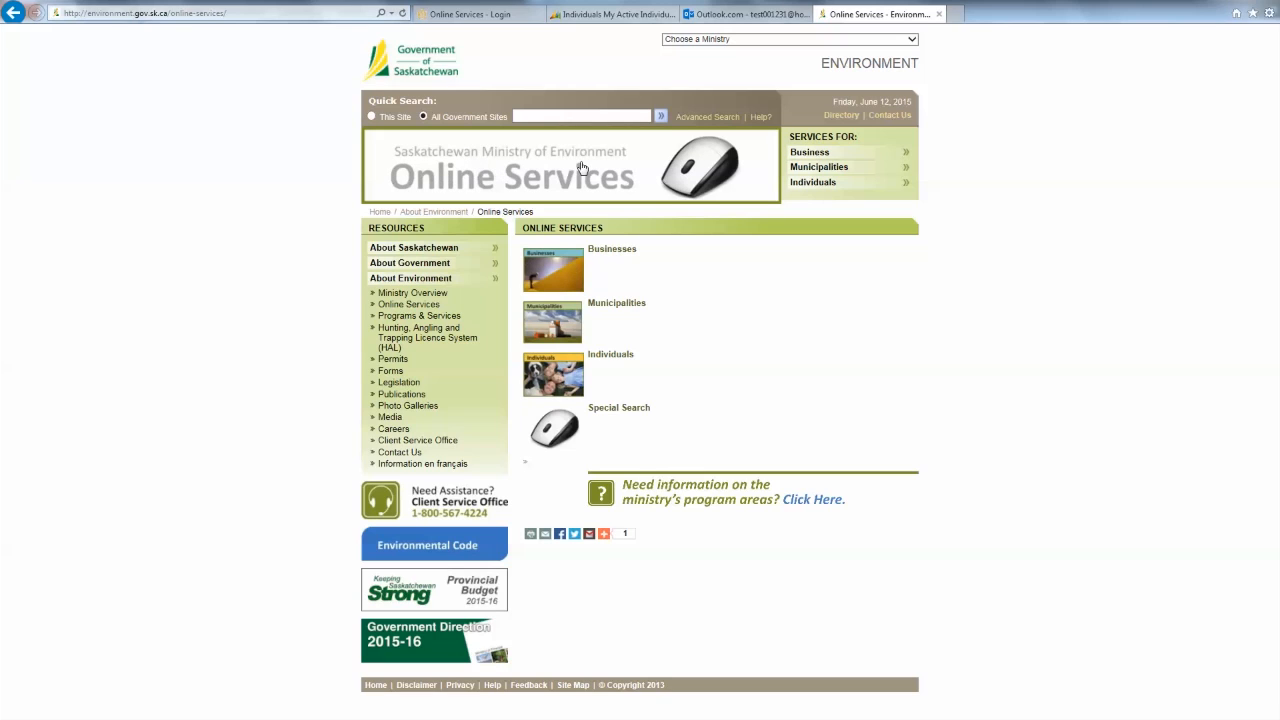
click(492, 179)
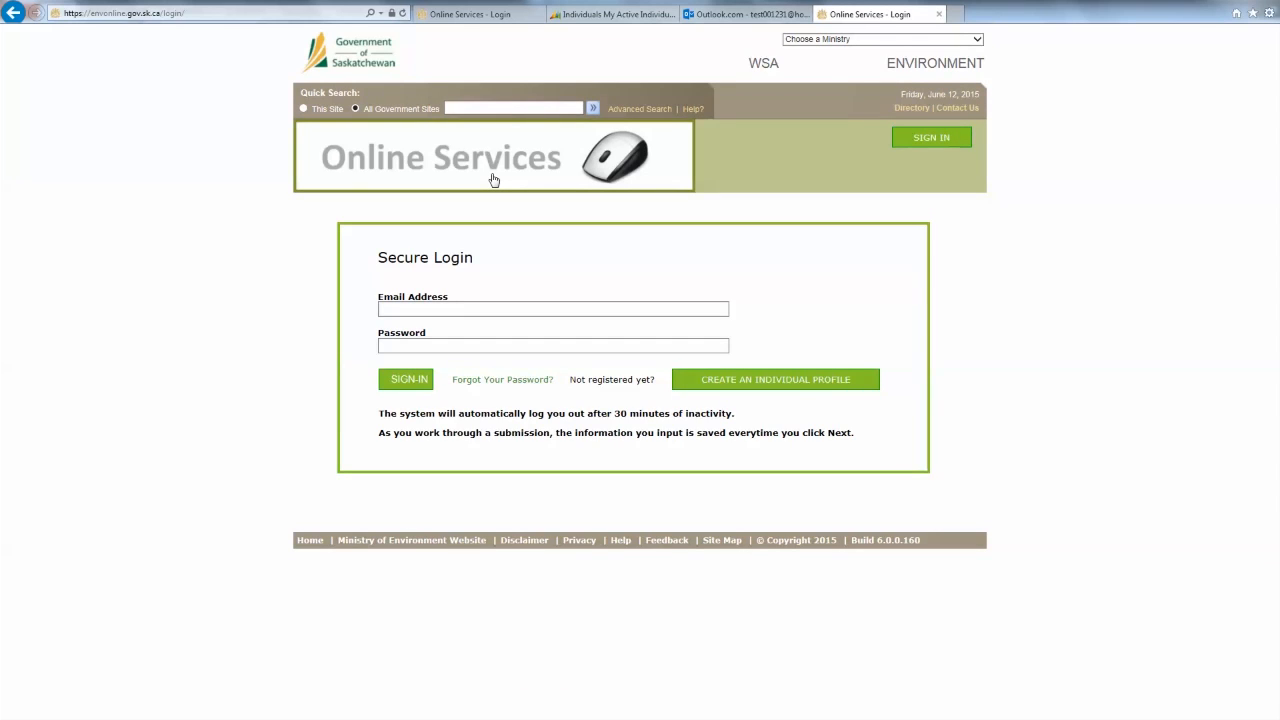
click(458, 16)
- Sign in with the account e-mail address and password
click(544, 309)
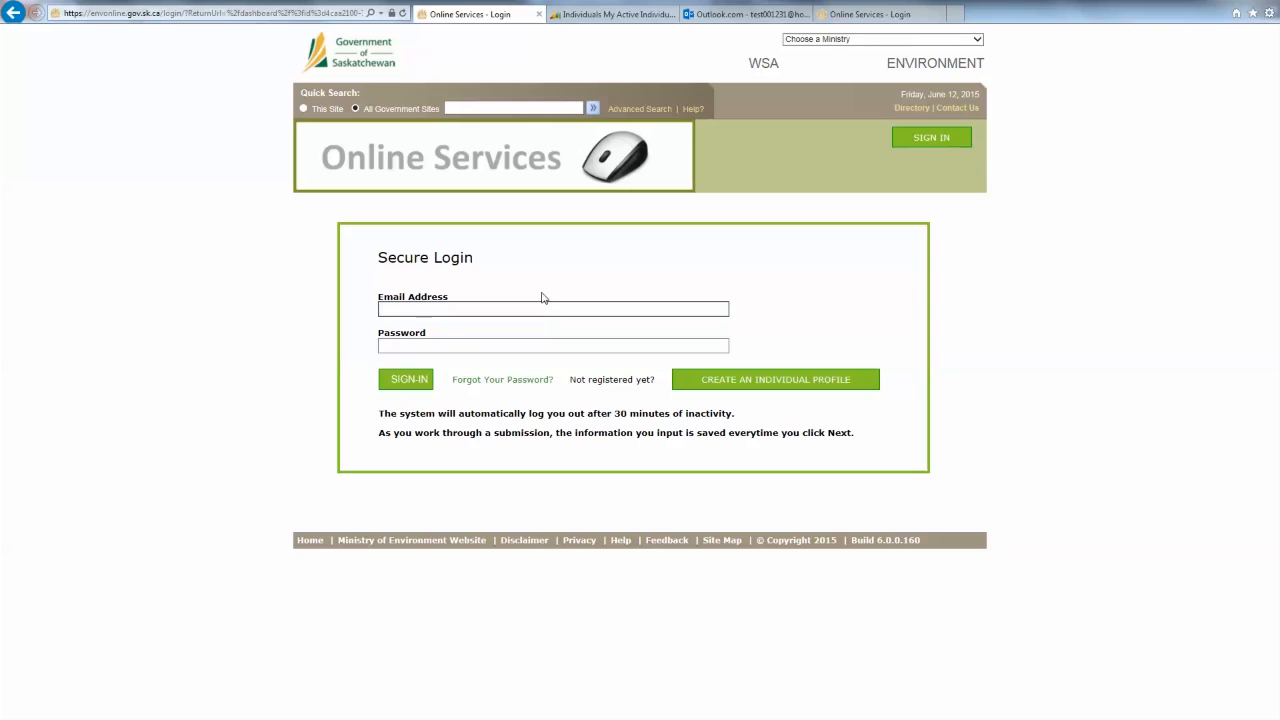
text(test)
key(Tab)
text(•)
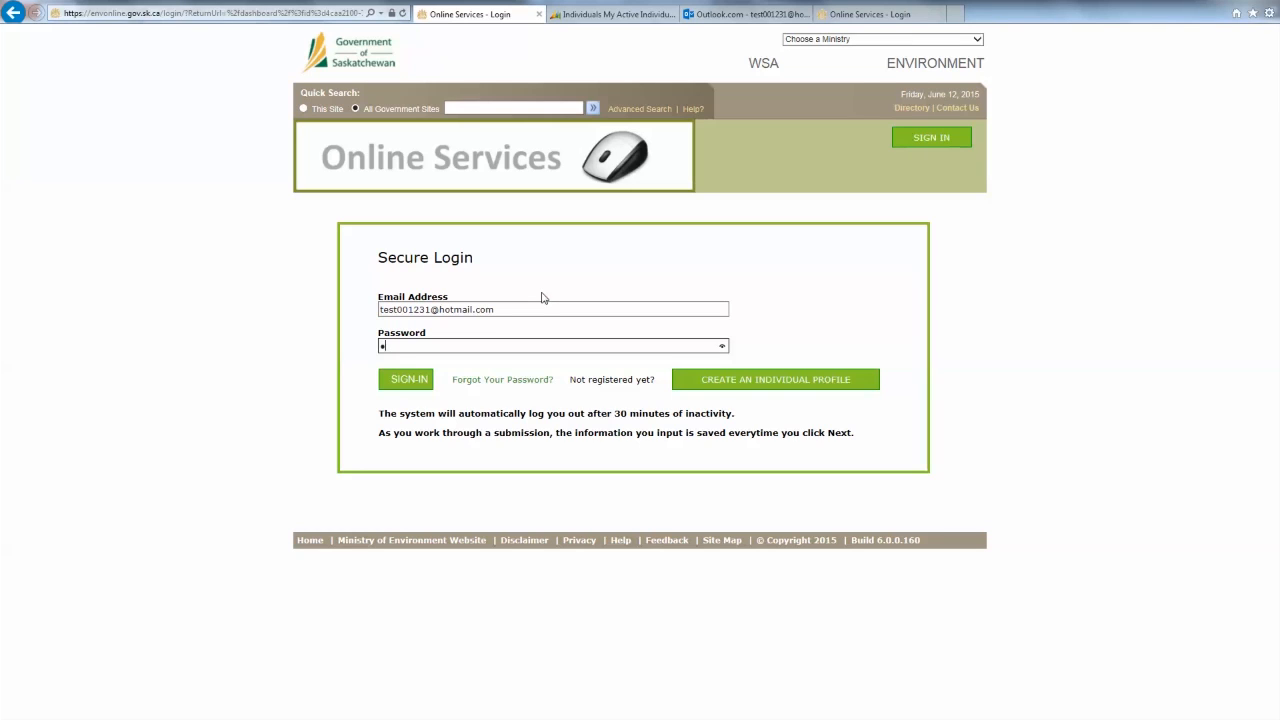
text(••••••)
click(414, 384)
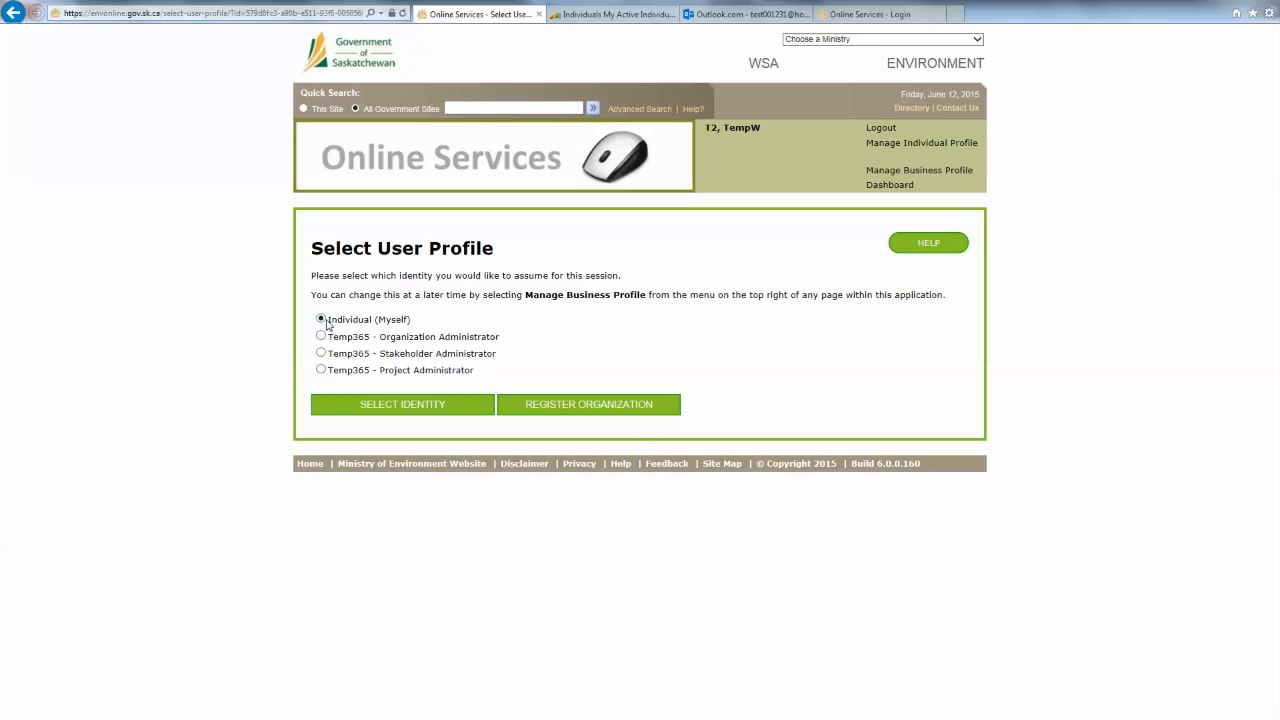
- Select the Individual (Myself) identity to open the empty submissions dashboard
click(325, 319)
click(348, 408)
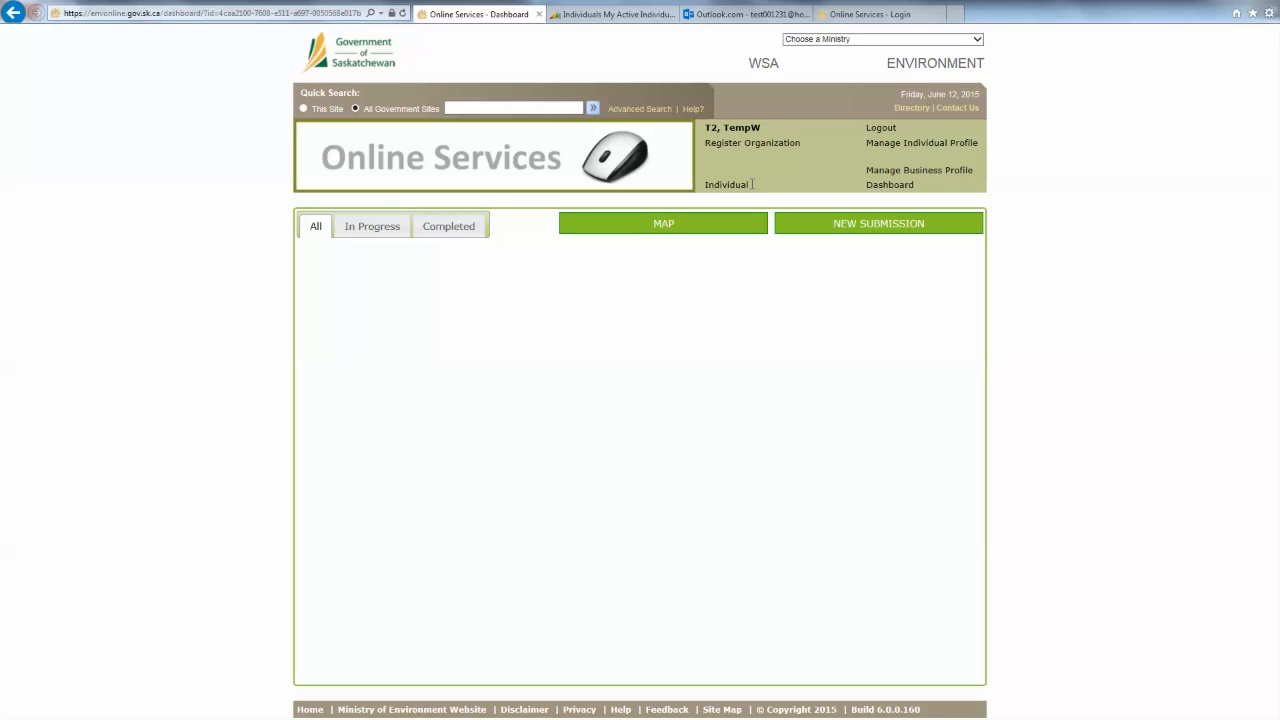
drag(752, 184, 705, 184)
- Start a new submission: Application to be Designated as a Qualified Person
click(740, 201)
click(805, 236)
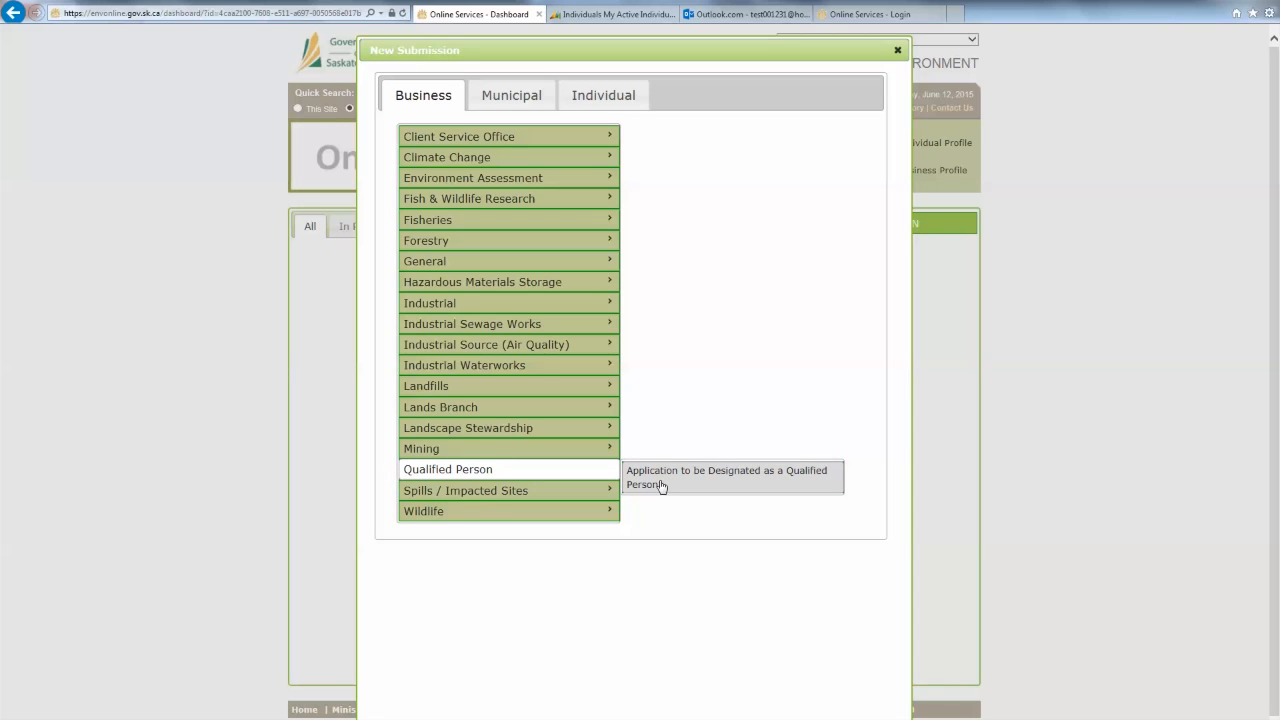
click(801, 483)
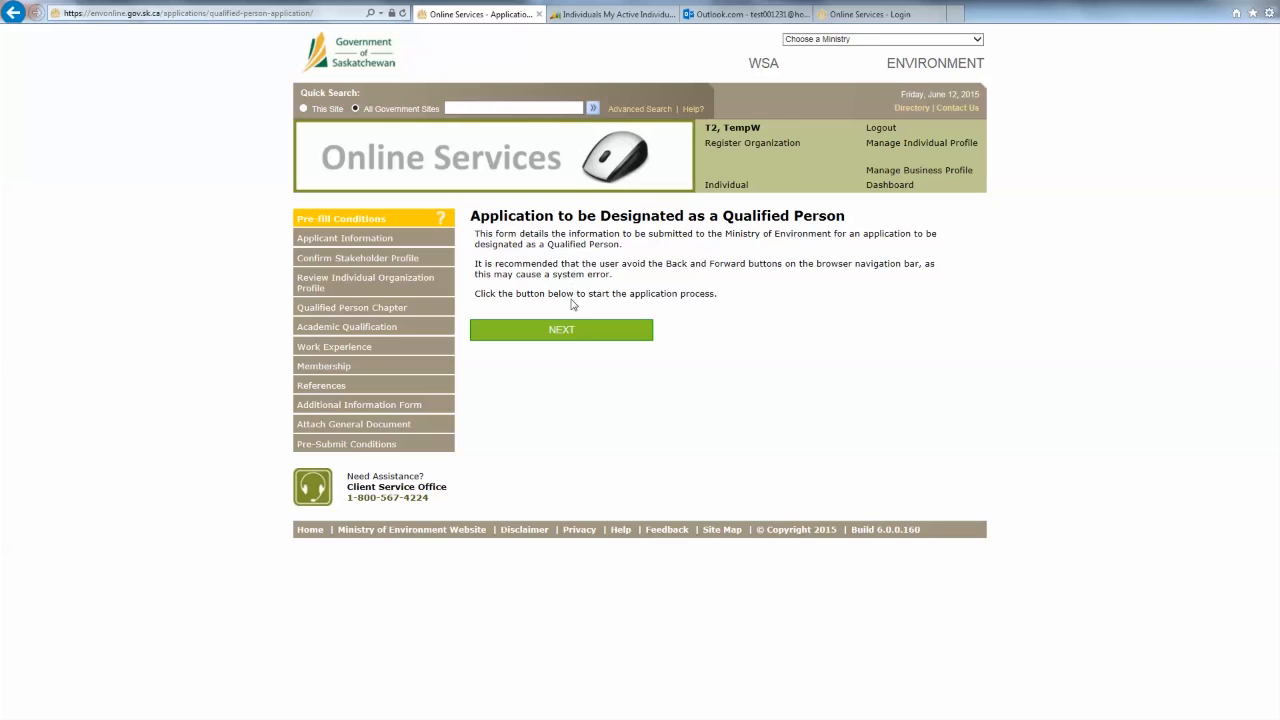
- Advance past the introduction and Applicant Information notice to Confirm Applicant, showing Individual (Myself)
click(571, 330)
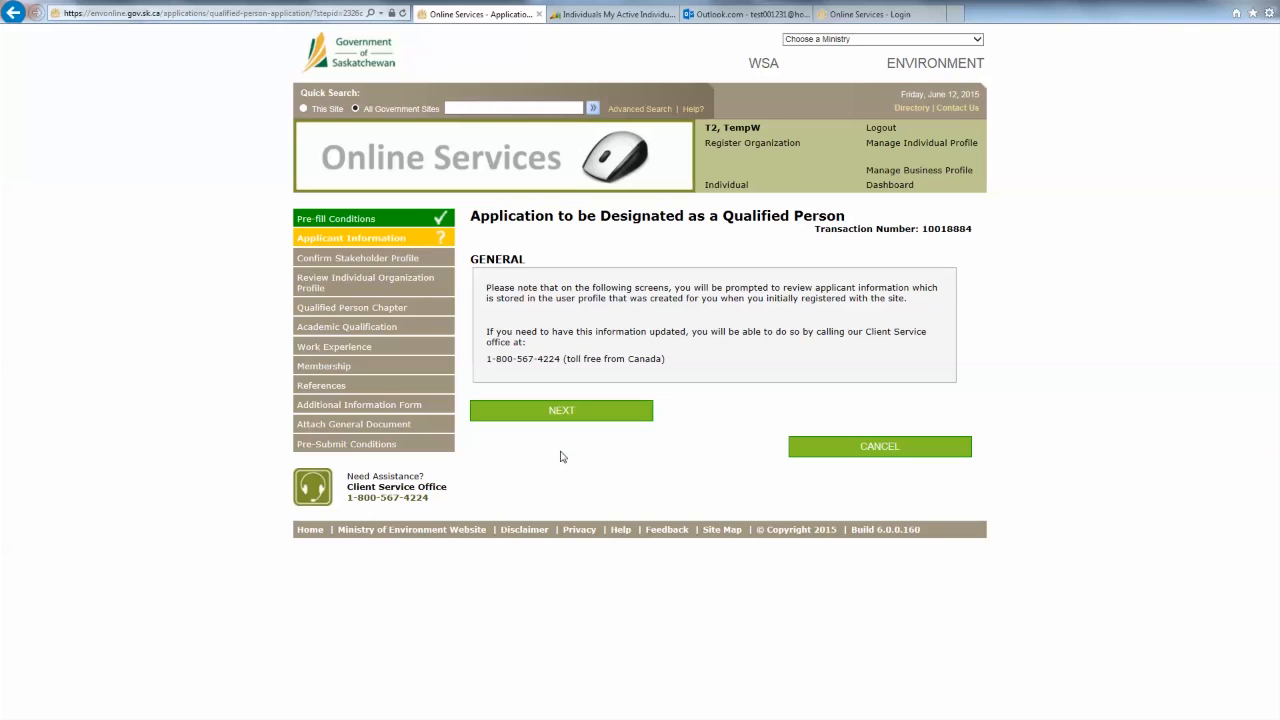
drag(781, 288, 862, 295)
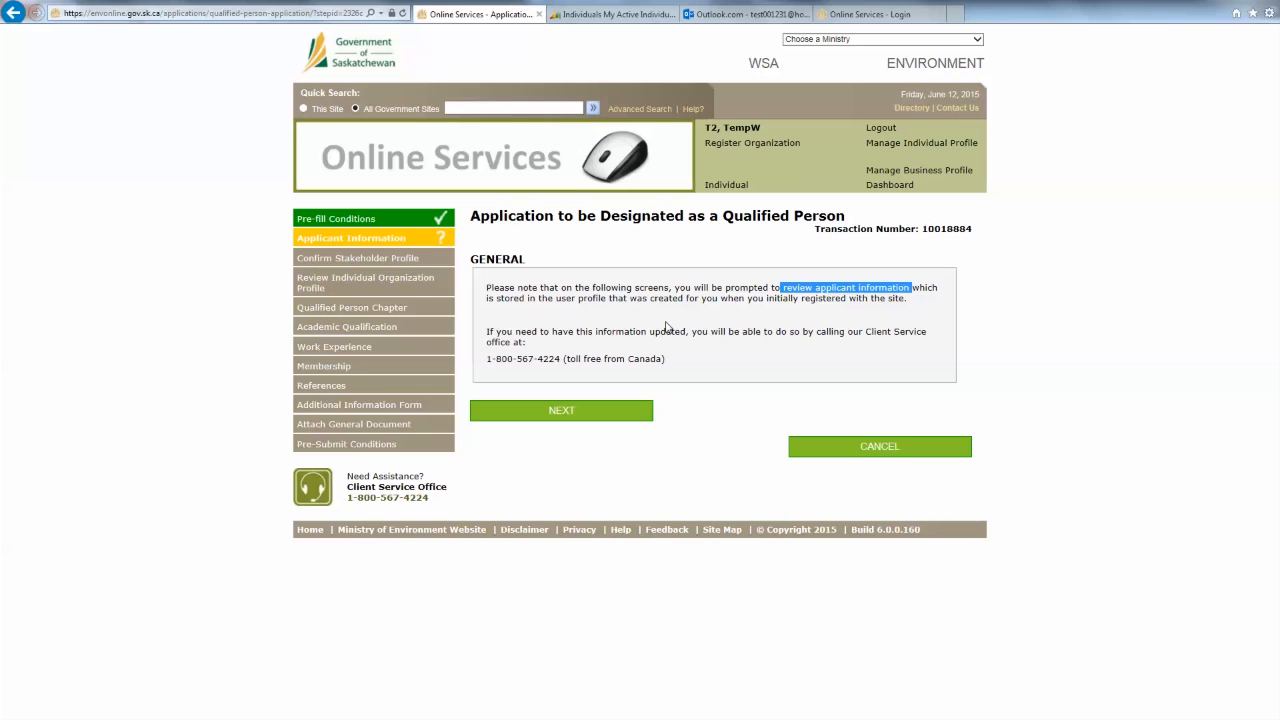
click(667, 327)
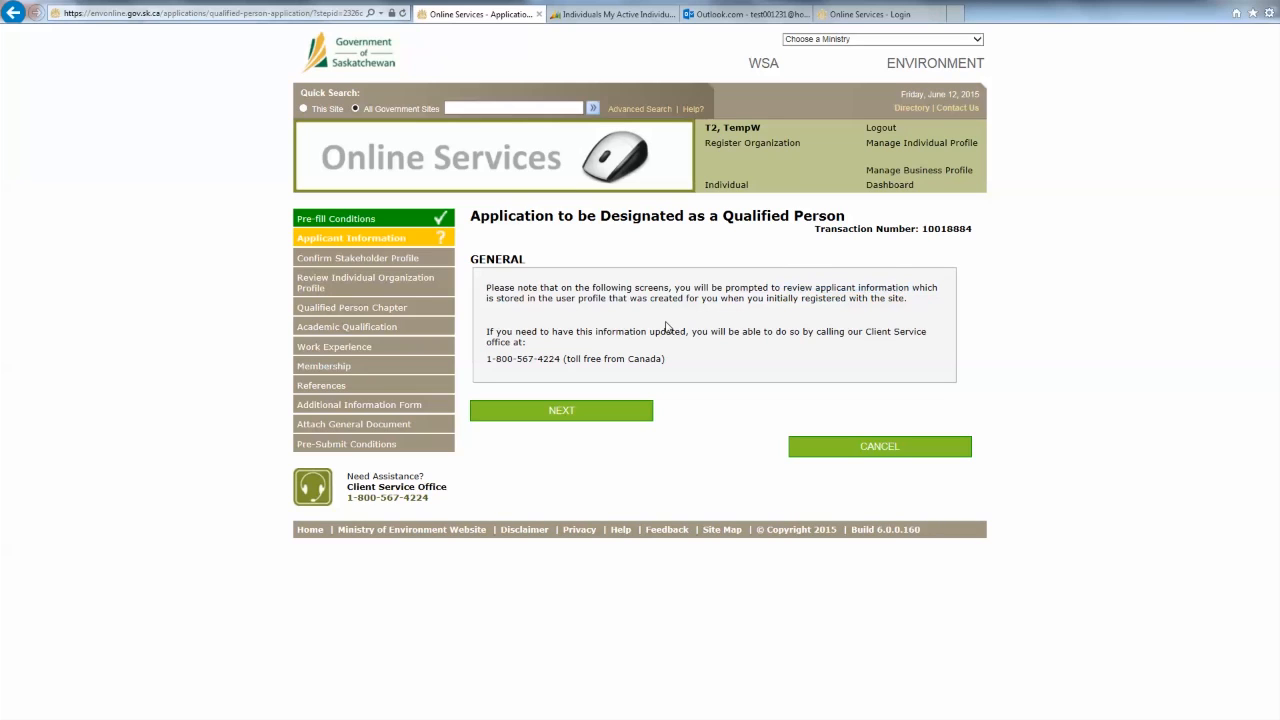
click(588, 421)
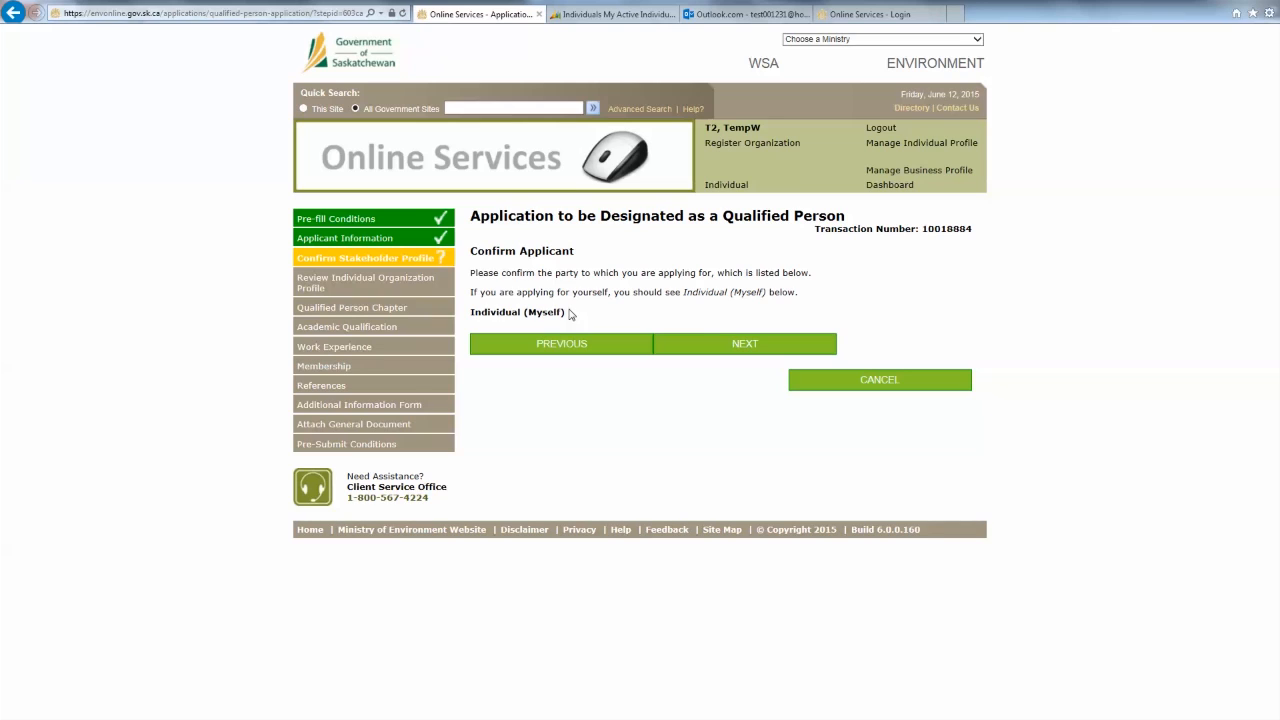
drag(570, 314, 491, 327)
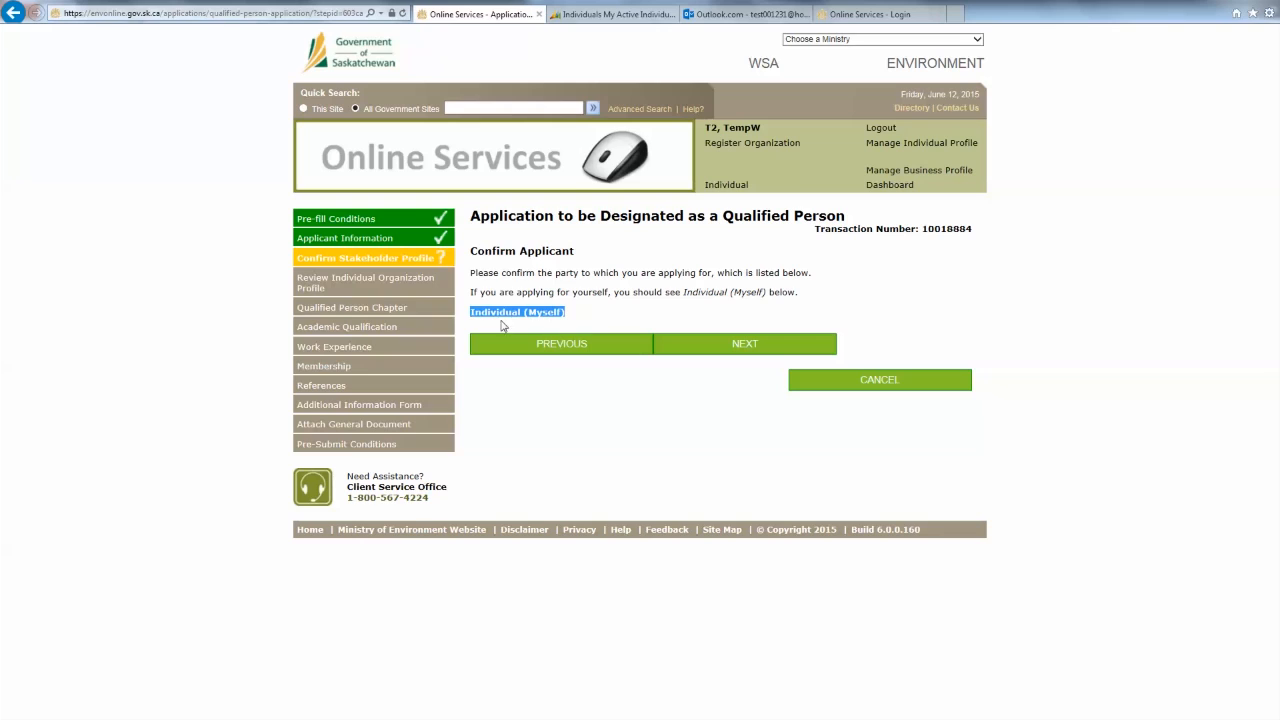
click(554, 326)
- Confirm the applicant, review the profile form, and continue to Qualified Person Chapter
click(748, 344)
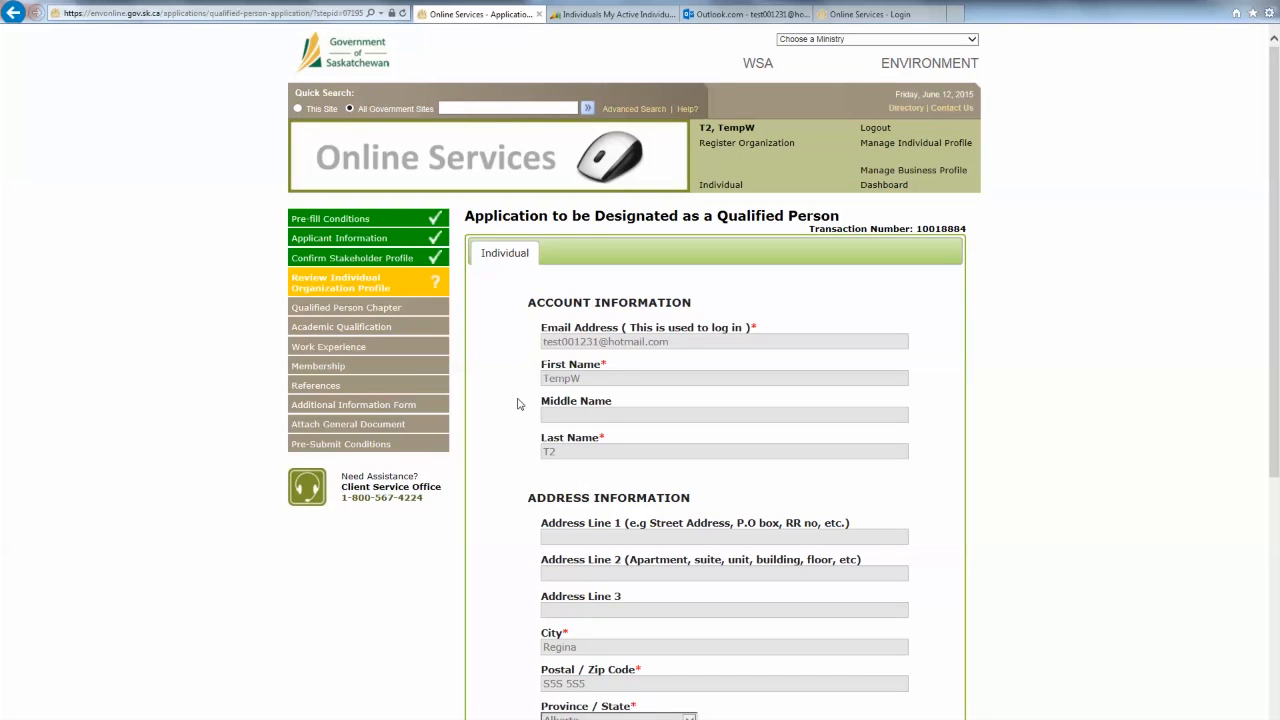
scroll(518, 403, down, 3)
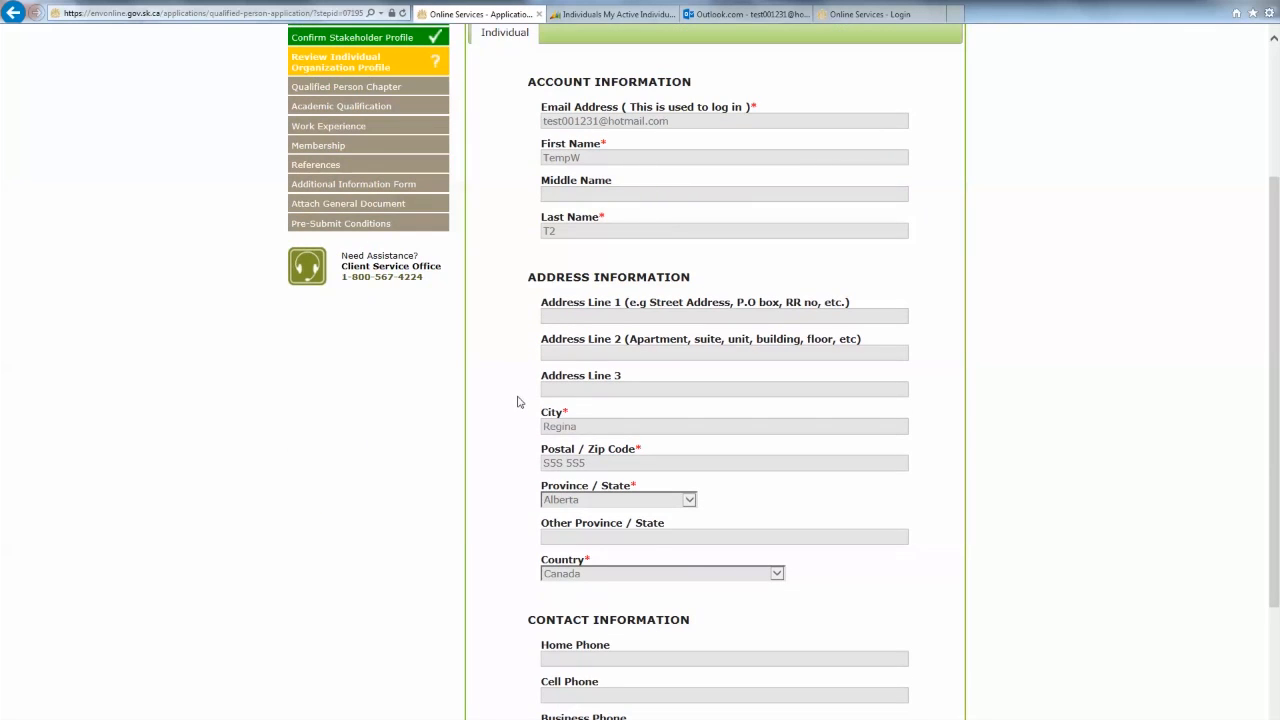
scroll(518, 402, down, 1)
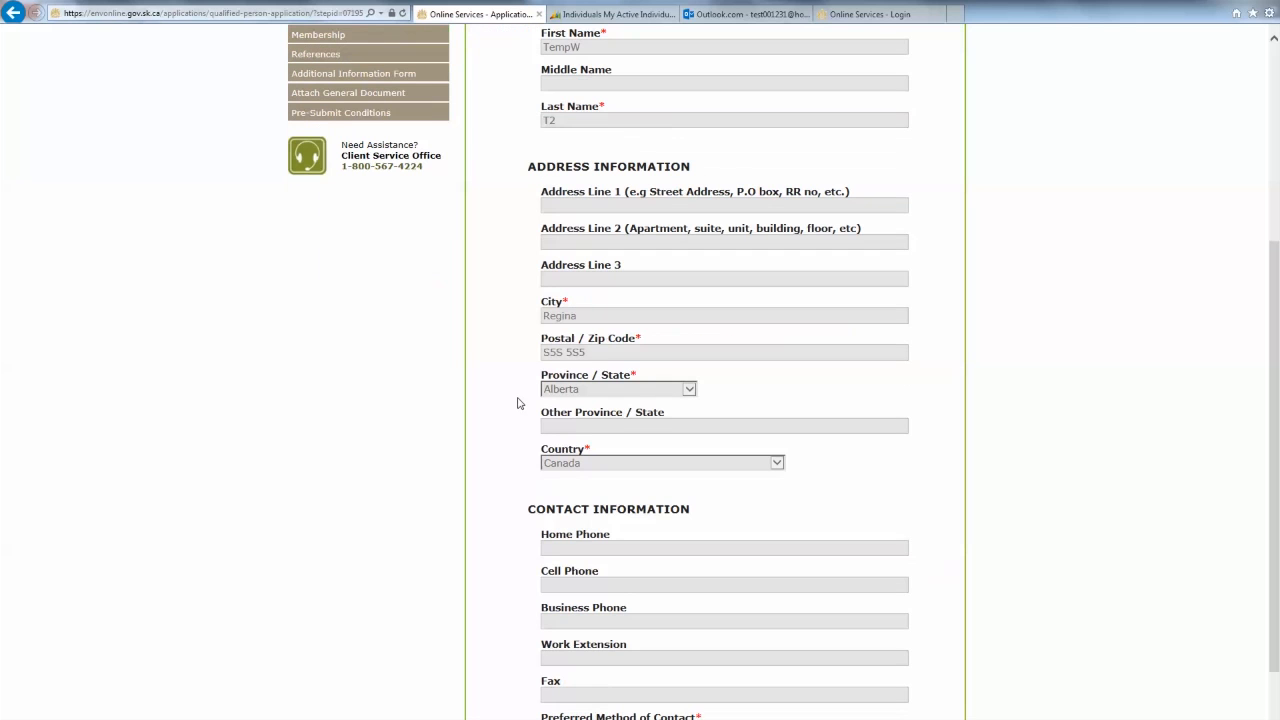
scroll(519, 403, down, 1)
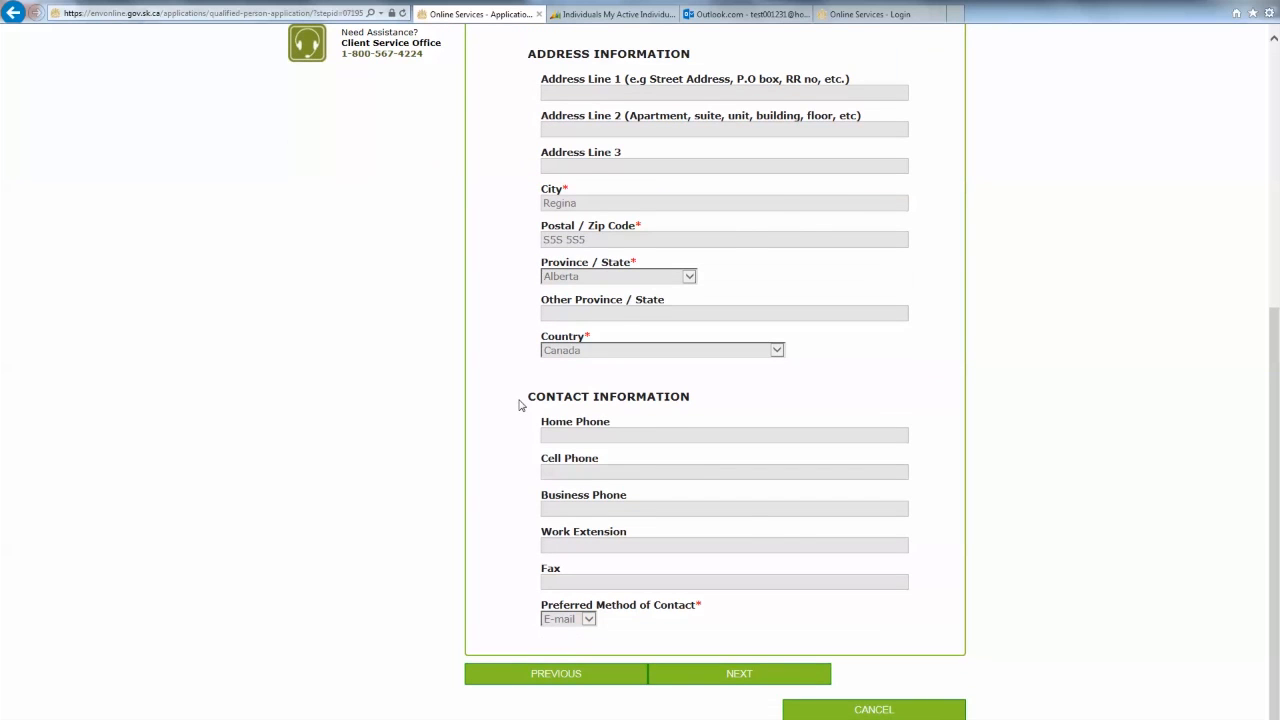
scroll(519, 404, up, 5)
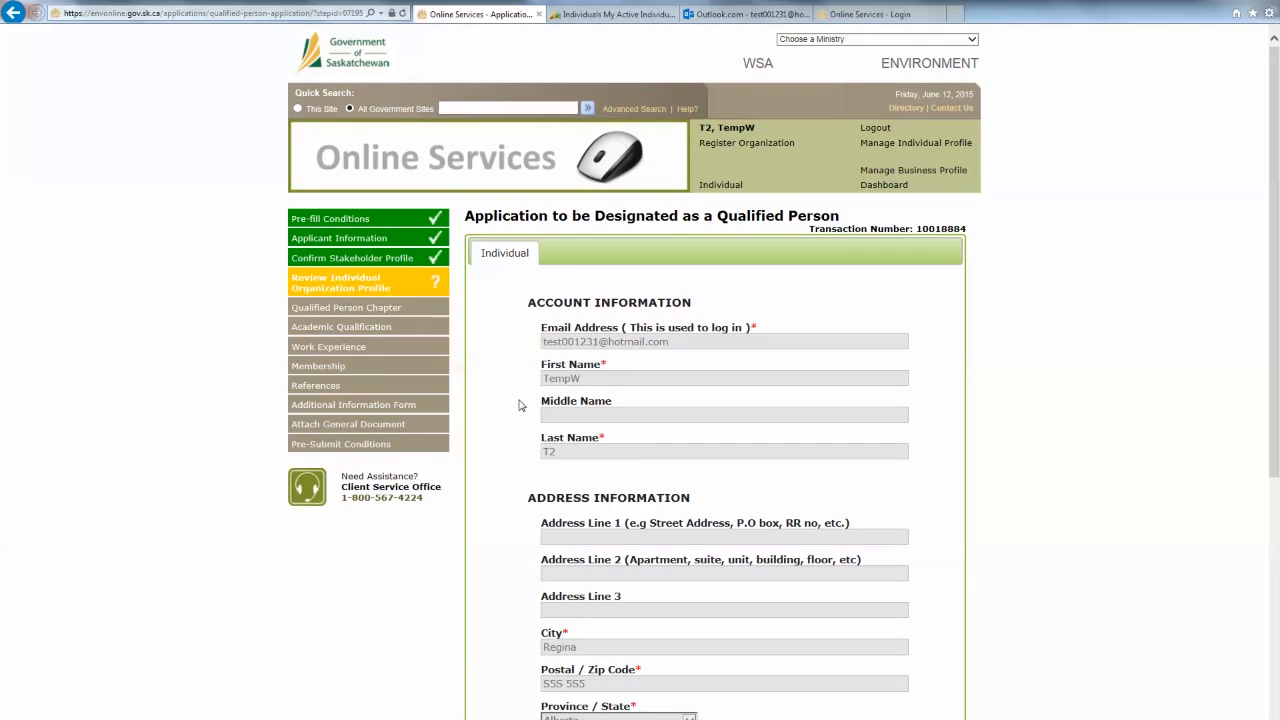
scroll(534, 357, down, 3)
scroll(537, 414, down, 1)
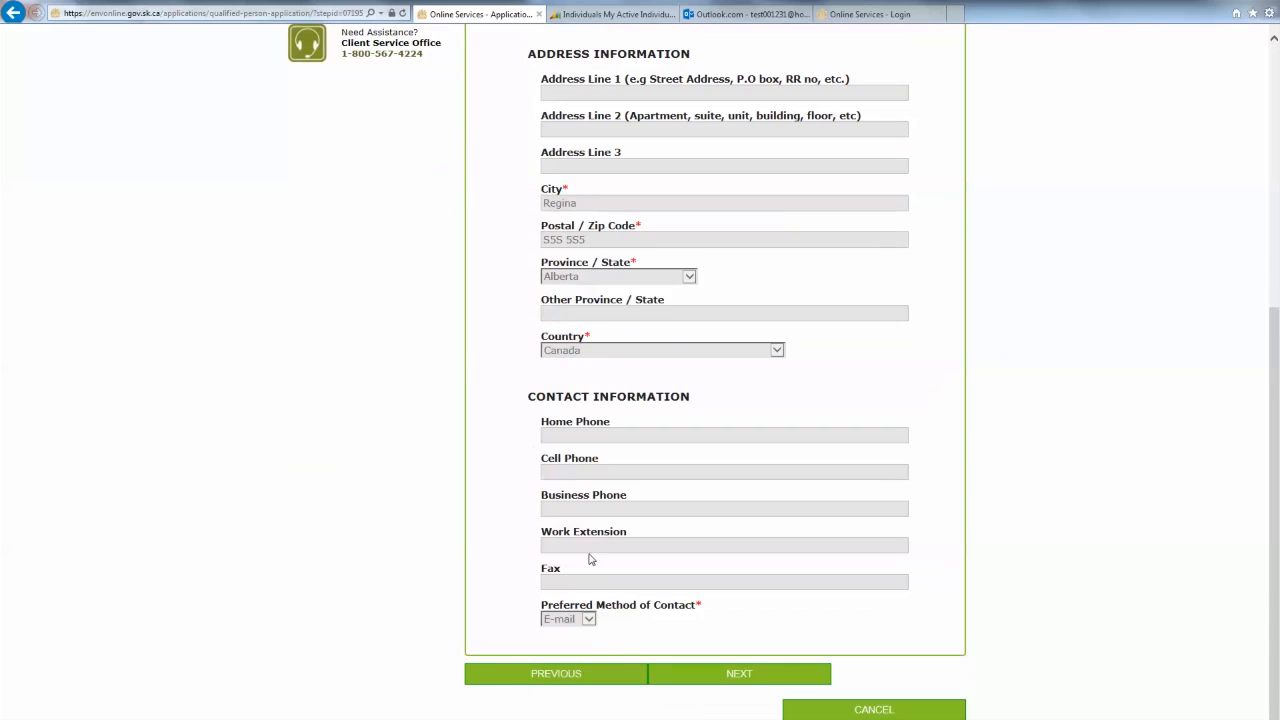
click(724, 685)
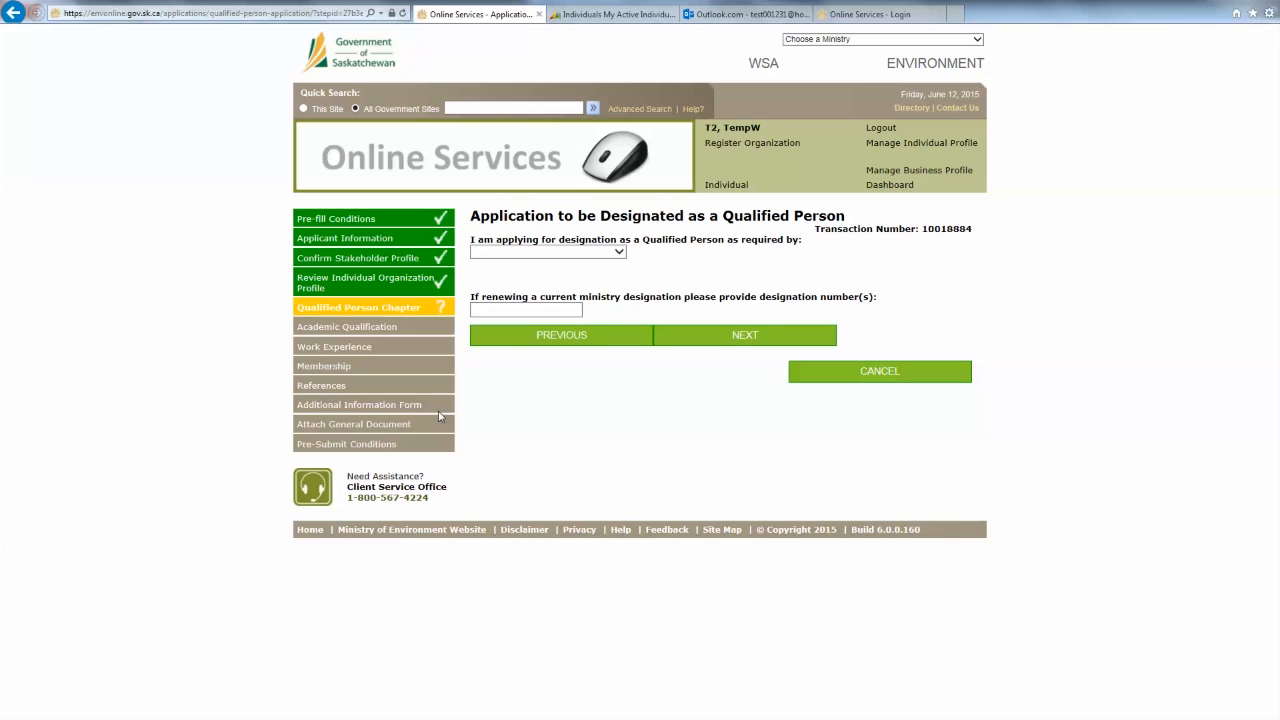
- Choose Hydrostatic Testing Chapter for certifying environmental protection plans and continue to Academic Qualification
click(606, 253)
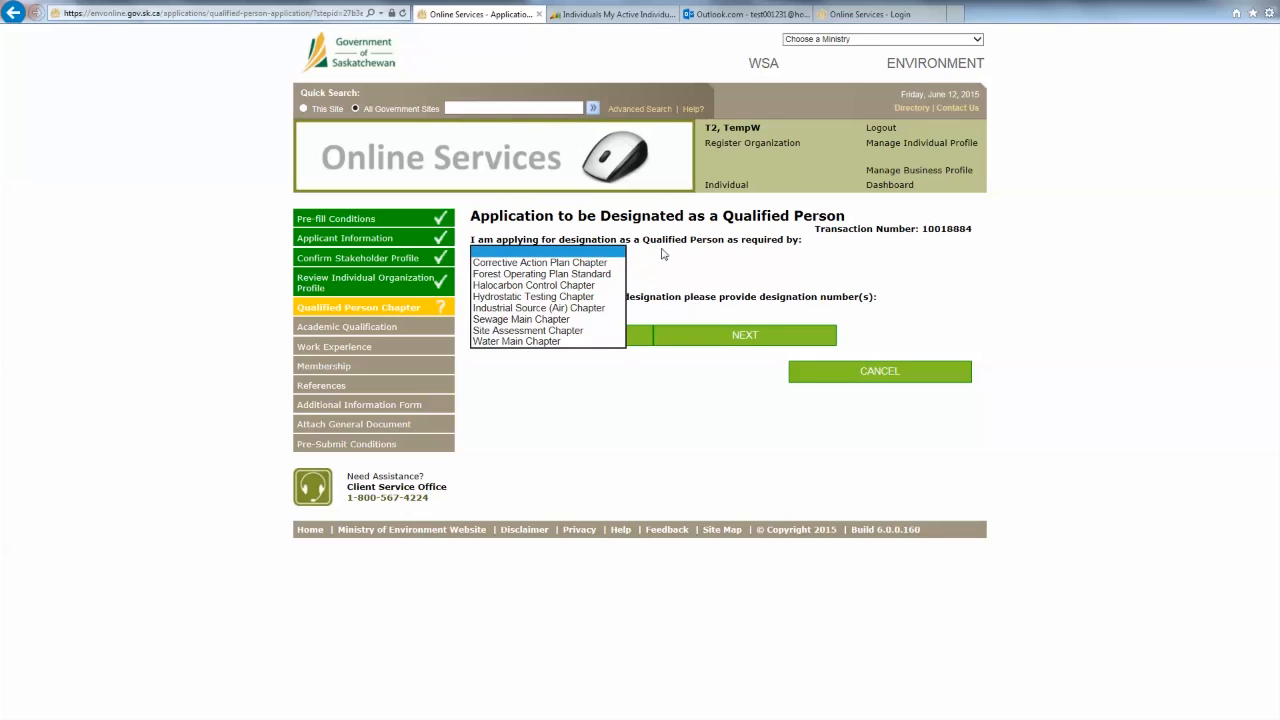
click(541, 297)
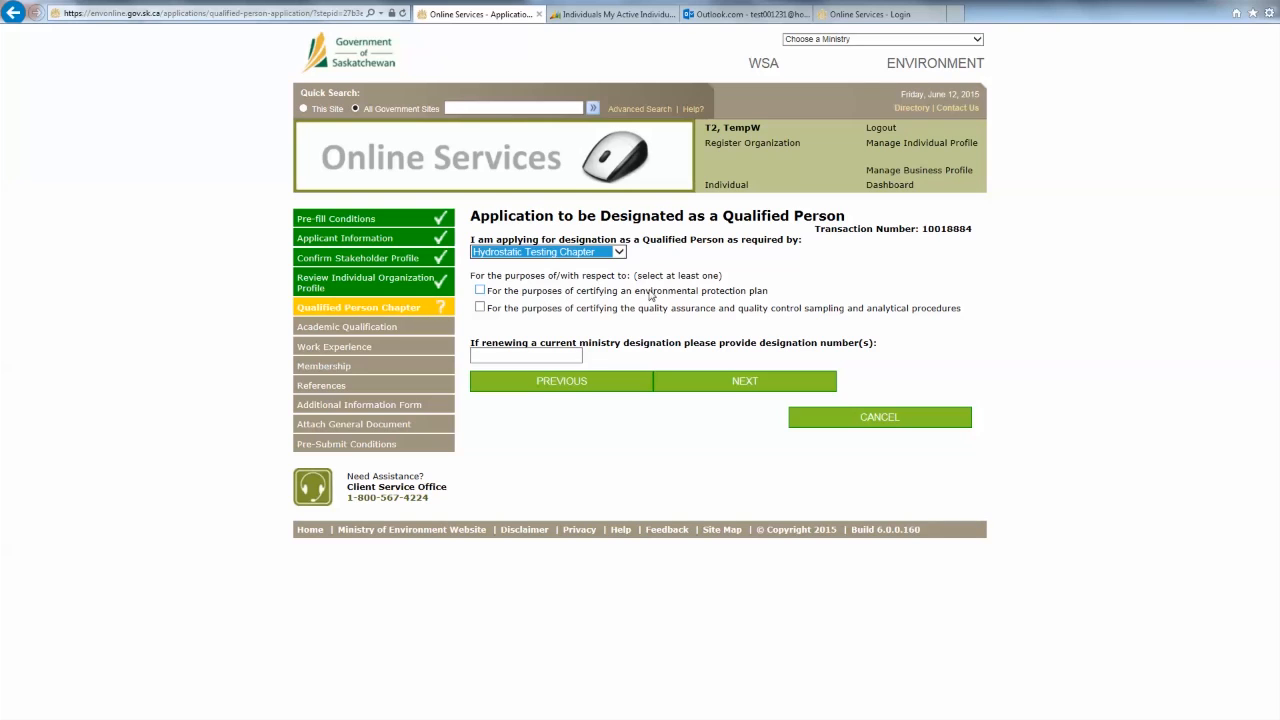
click(683, 295)
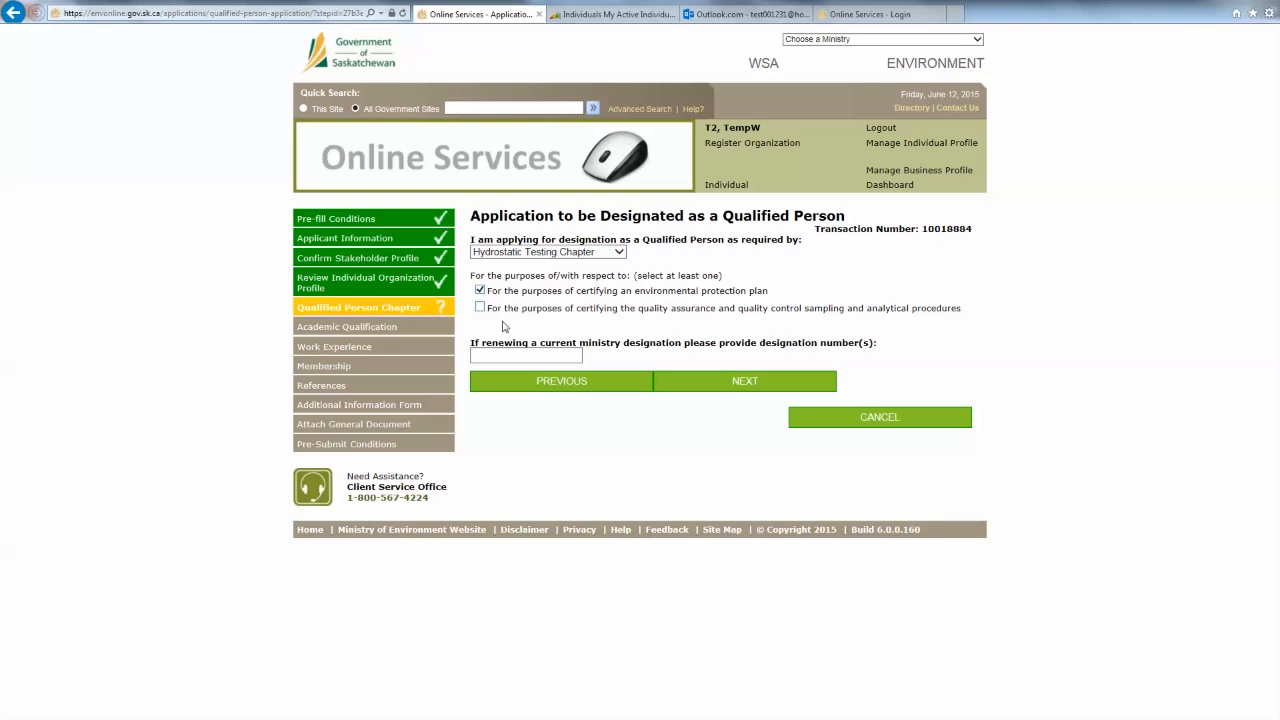
click(511, 253)
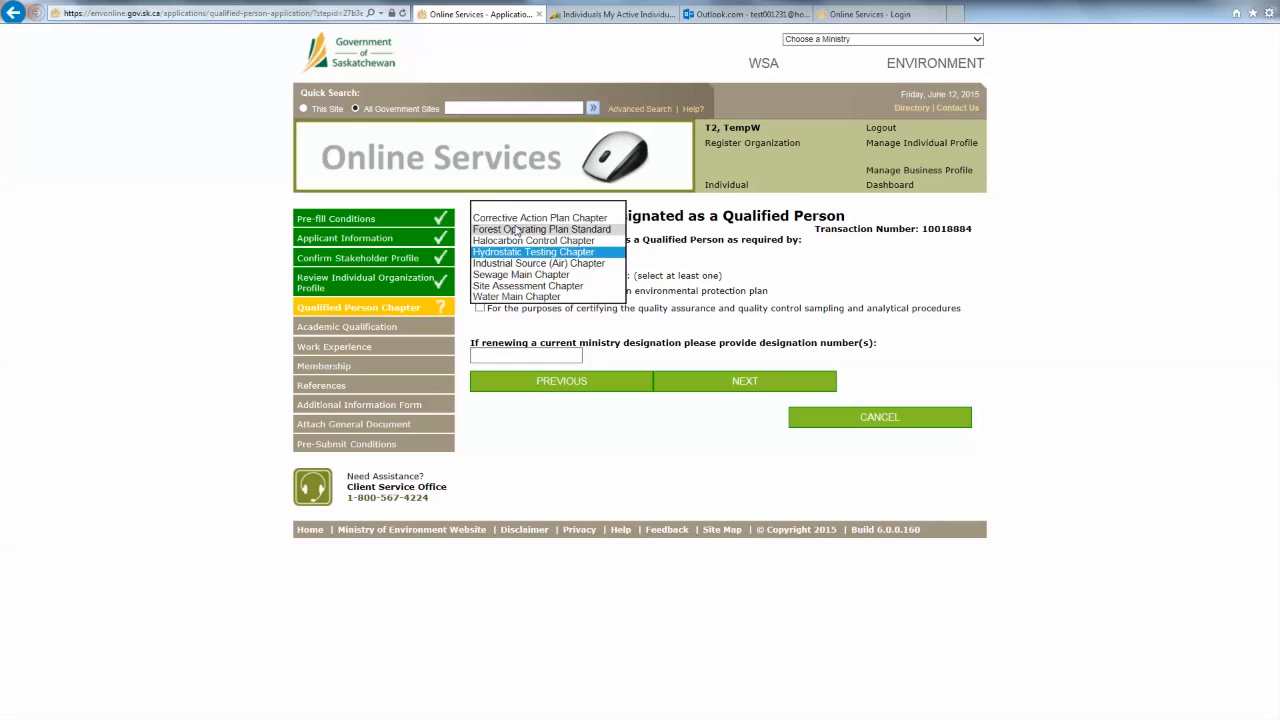
click(516, 230)
click(512, 251)
click(514, 241)
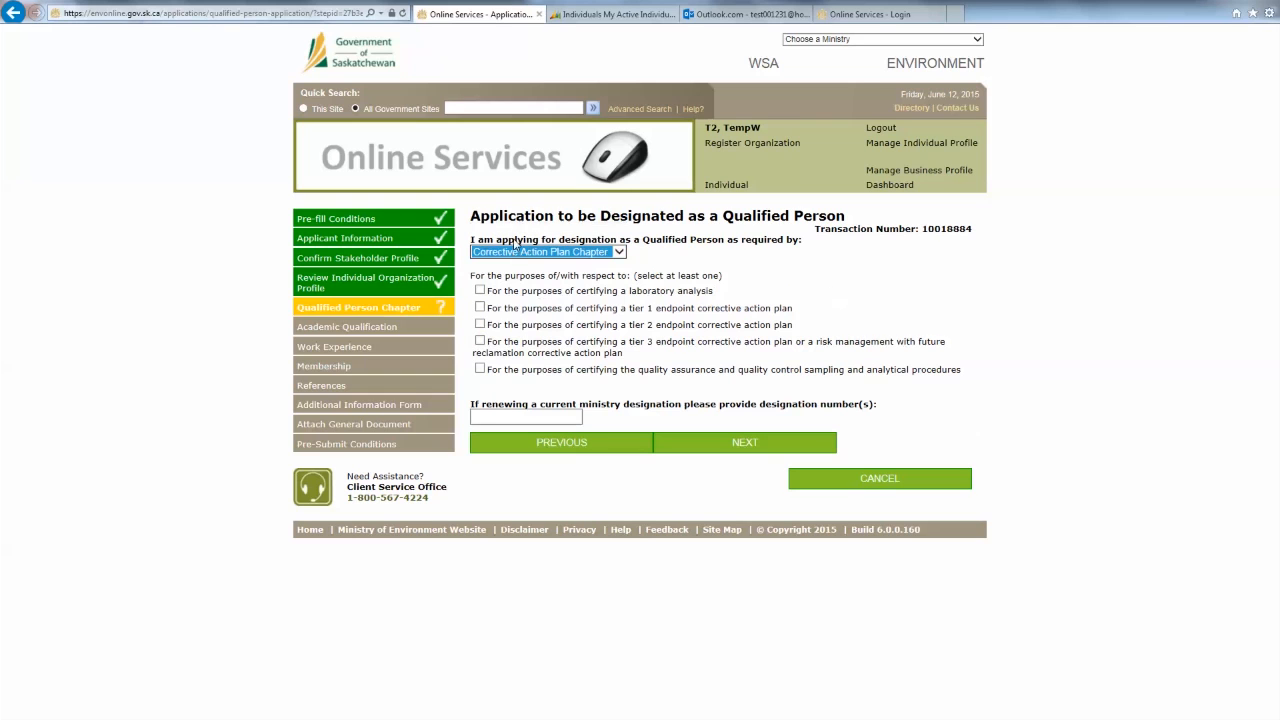
click(566, 253)
click(555, 288)
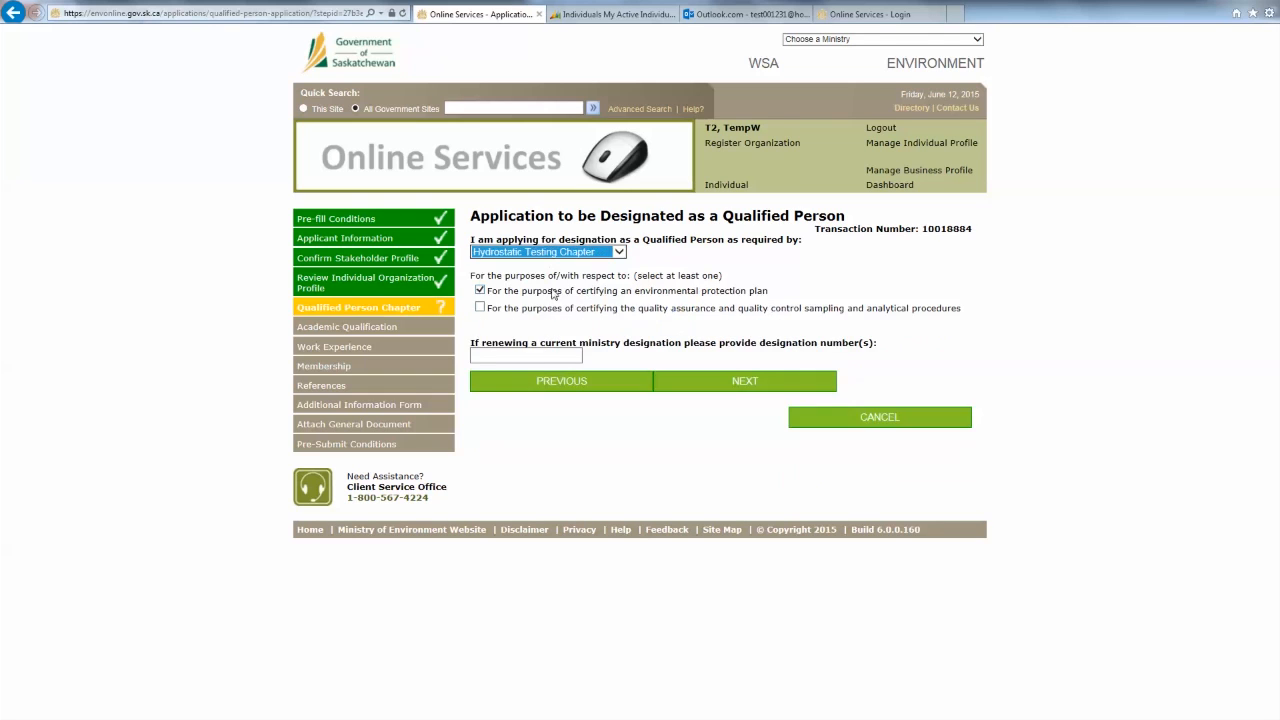
click(527, 336)
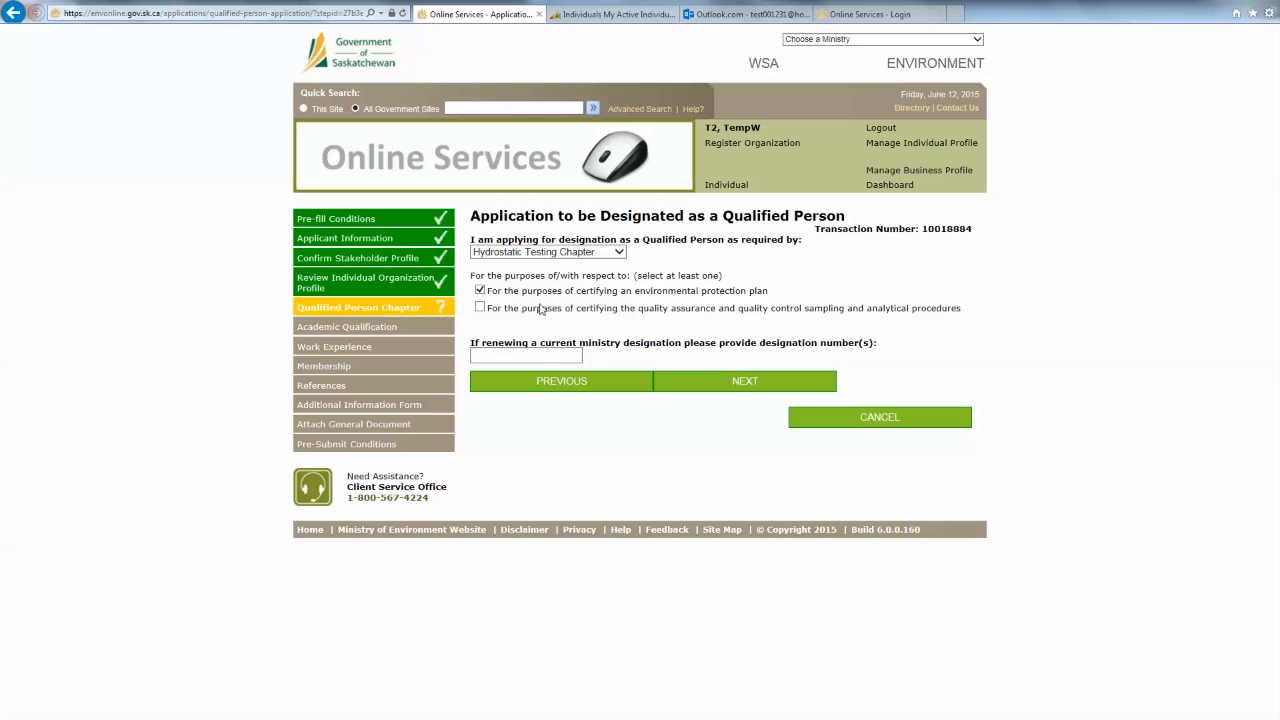
click(729, 382)
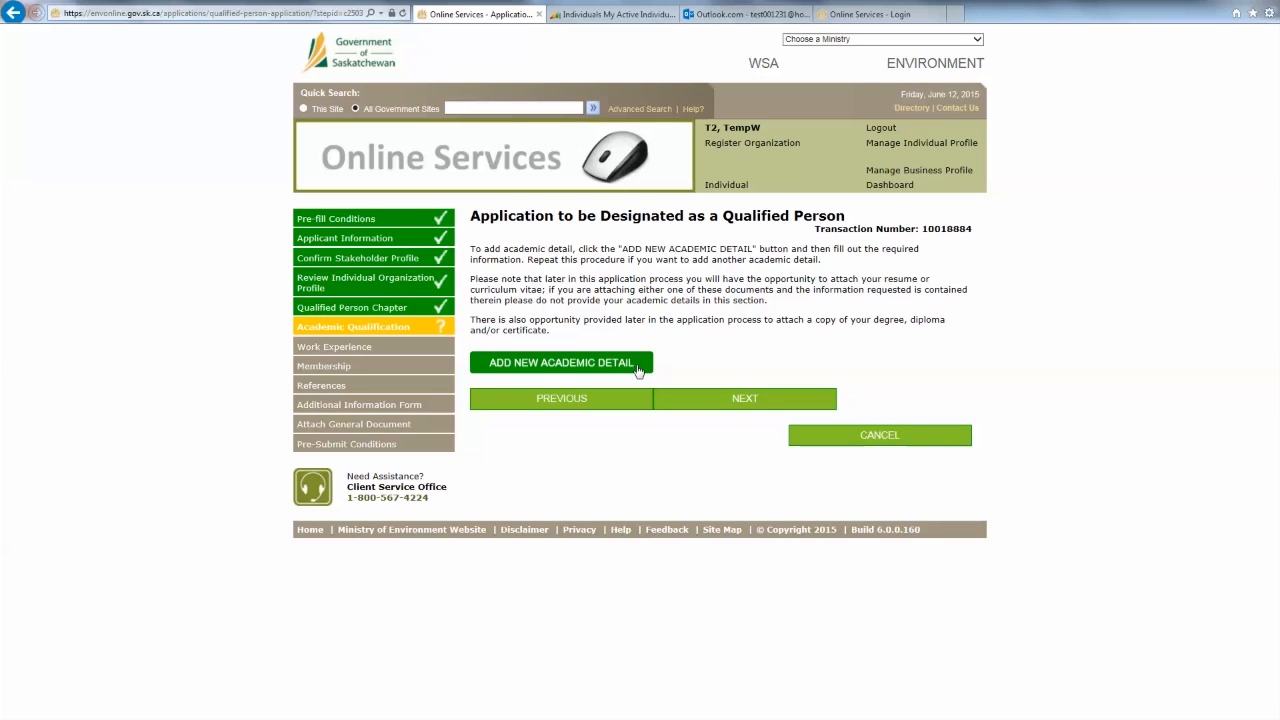
- Add a new academic detail with institute University of Regina
click(522, 370)
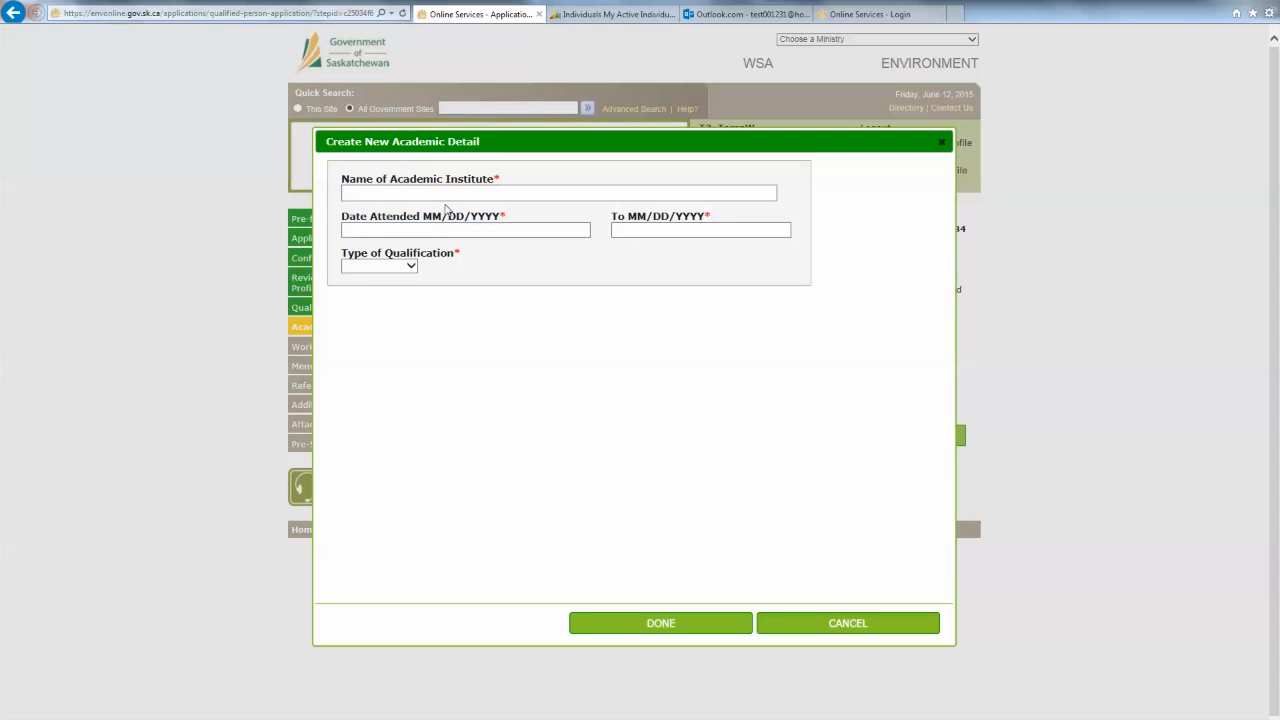
click(446, 194)
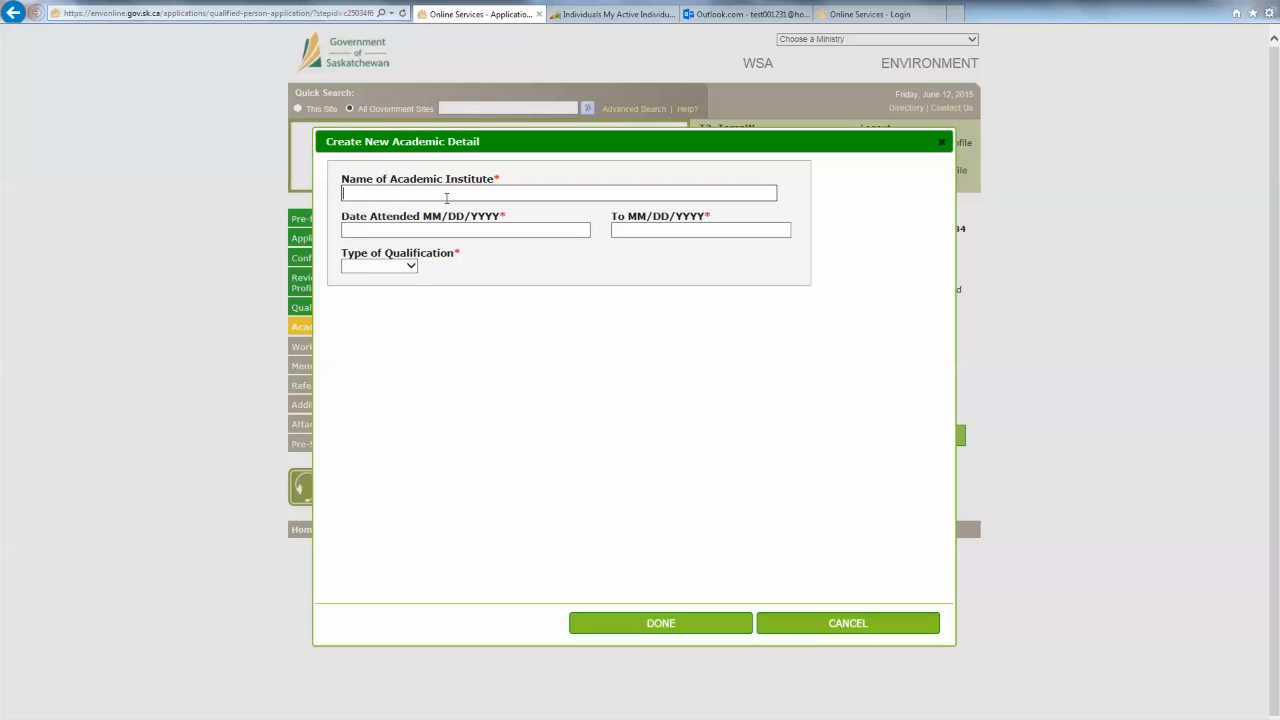
text(University)
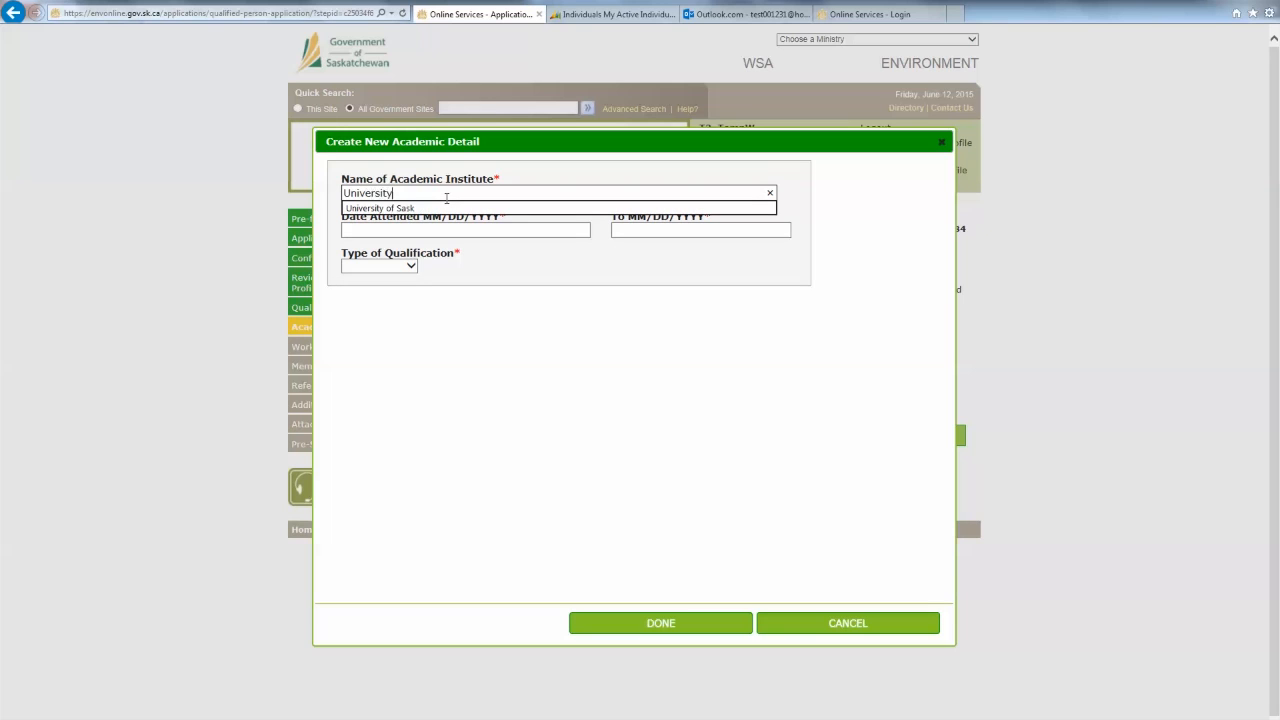
text( of Regina)
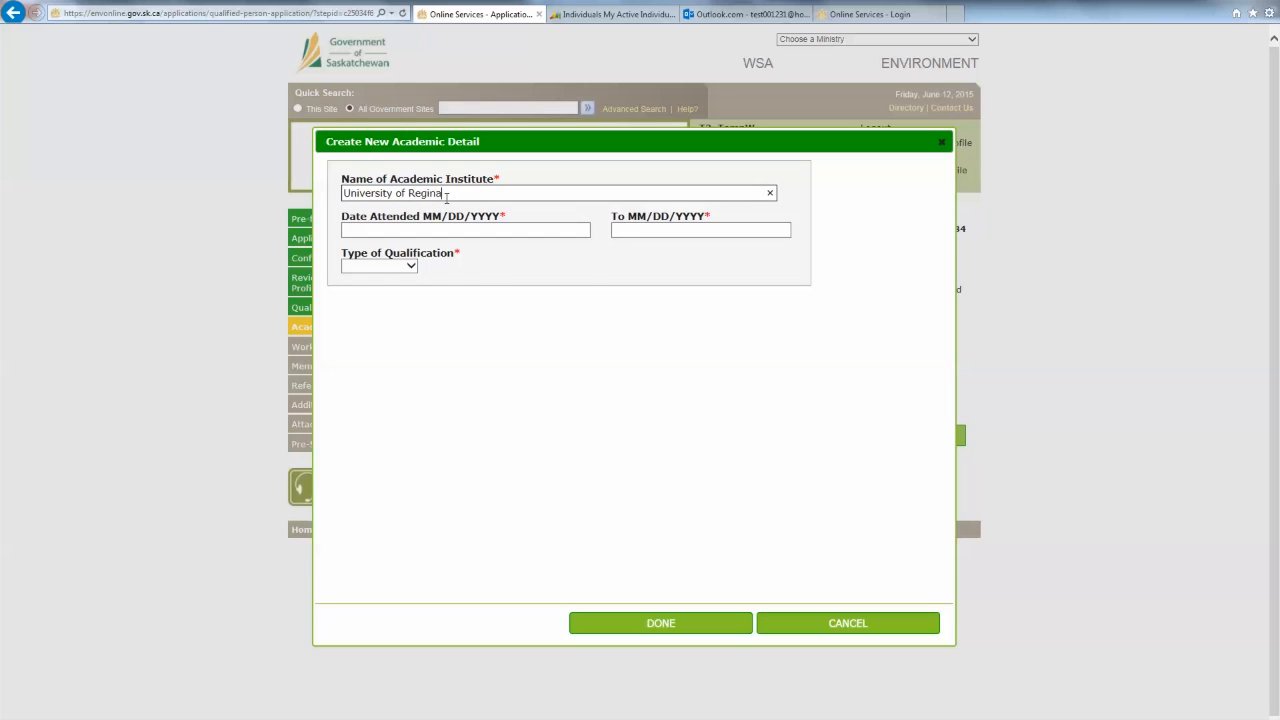
key(Tab)
- Set study dates 08/04/2000 to 08/04/2004 and qualification type Degree
text(0)
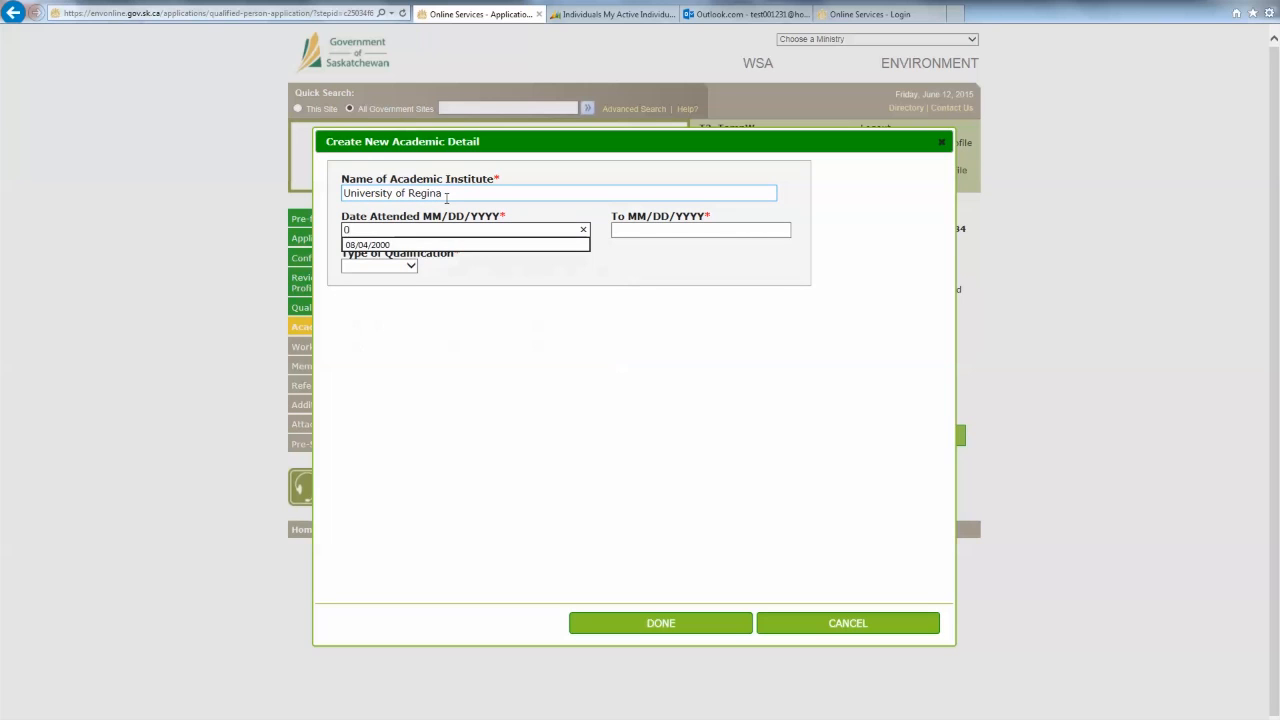
key(Down)
key(Tab)
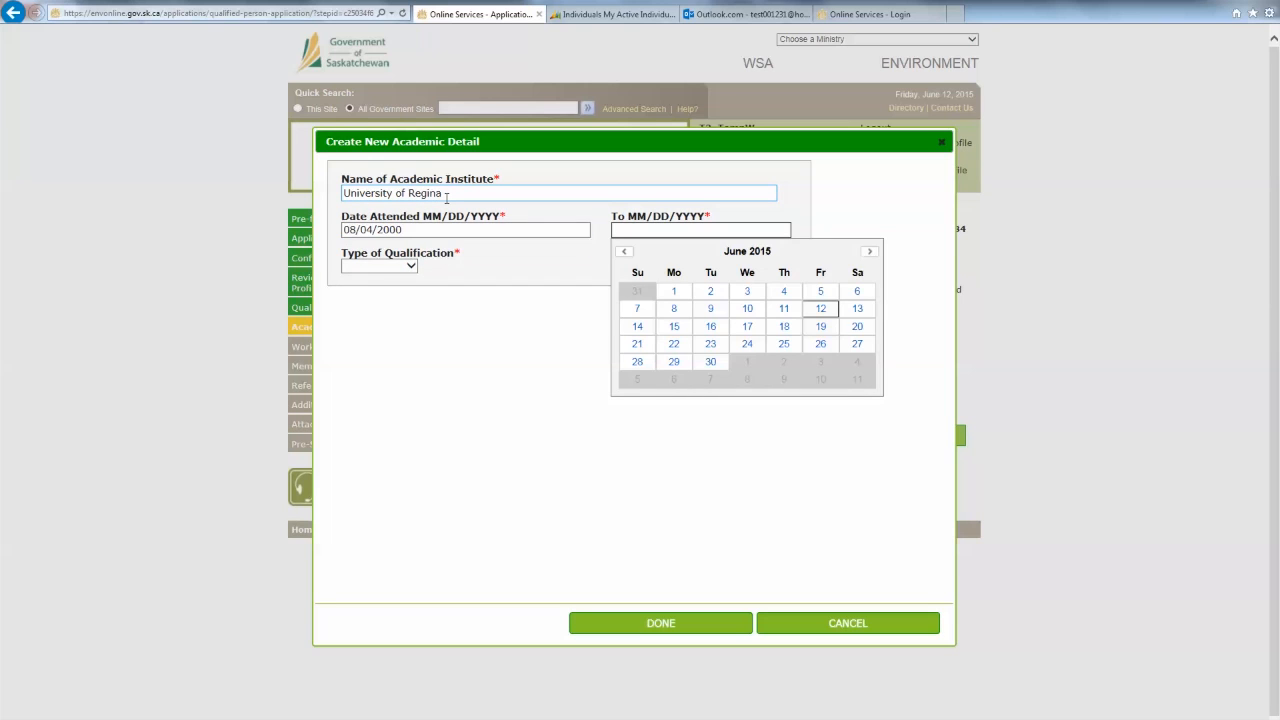
text(04)
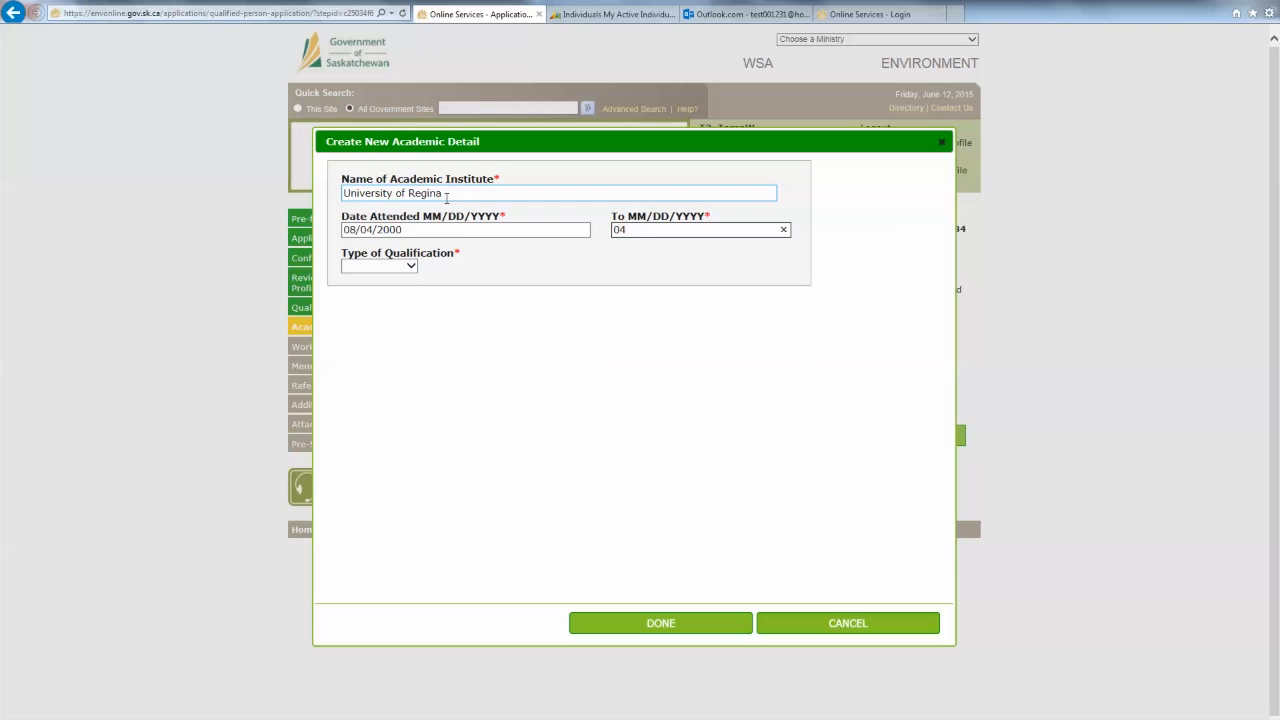
key(BackSpace)
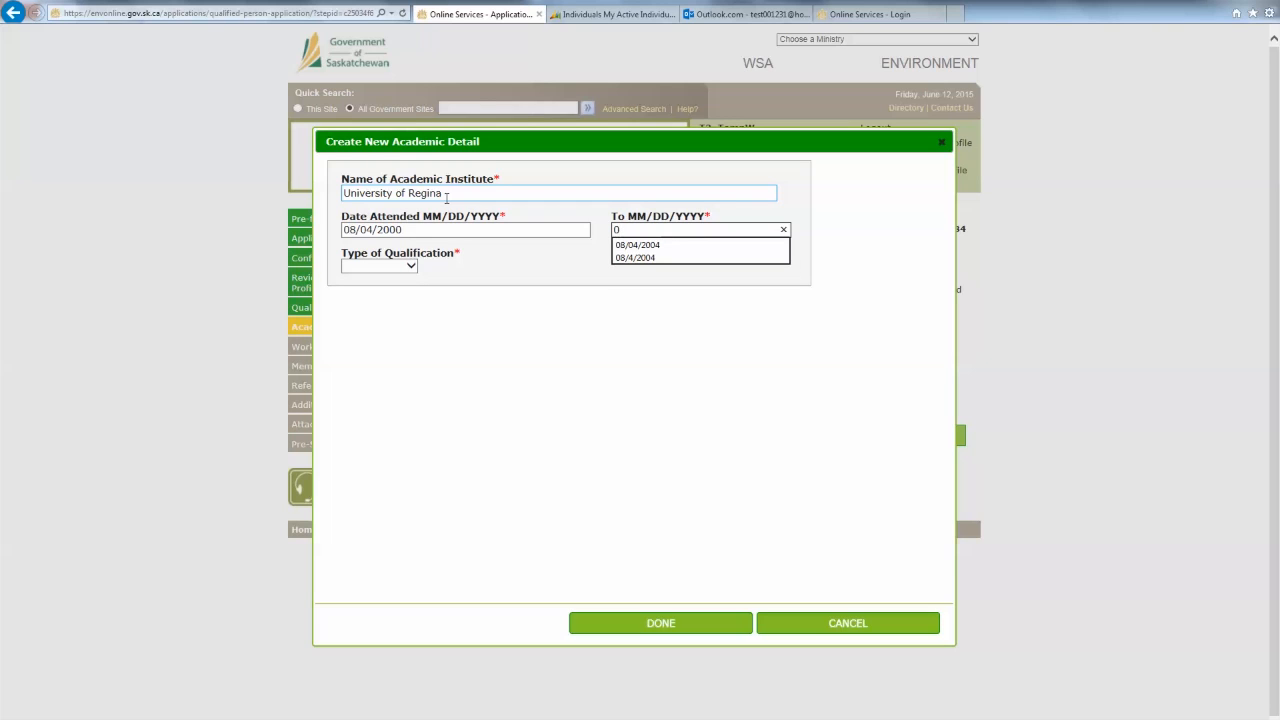
key(Down)
key(Tab)
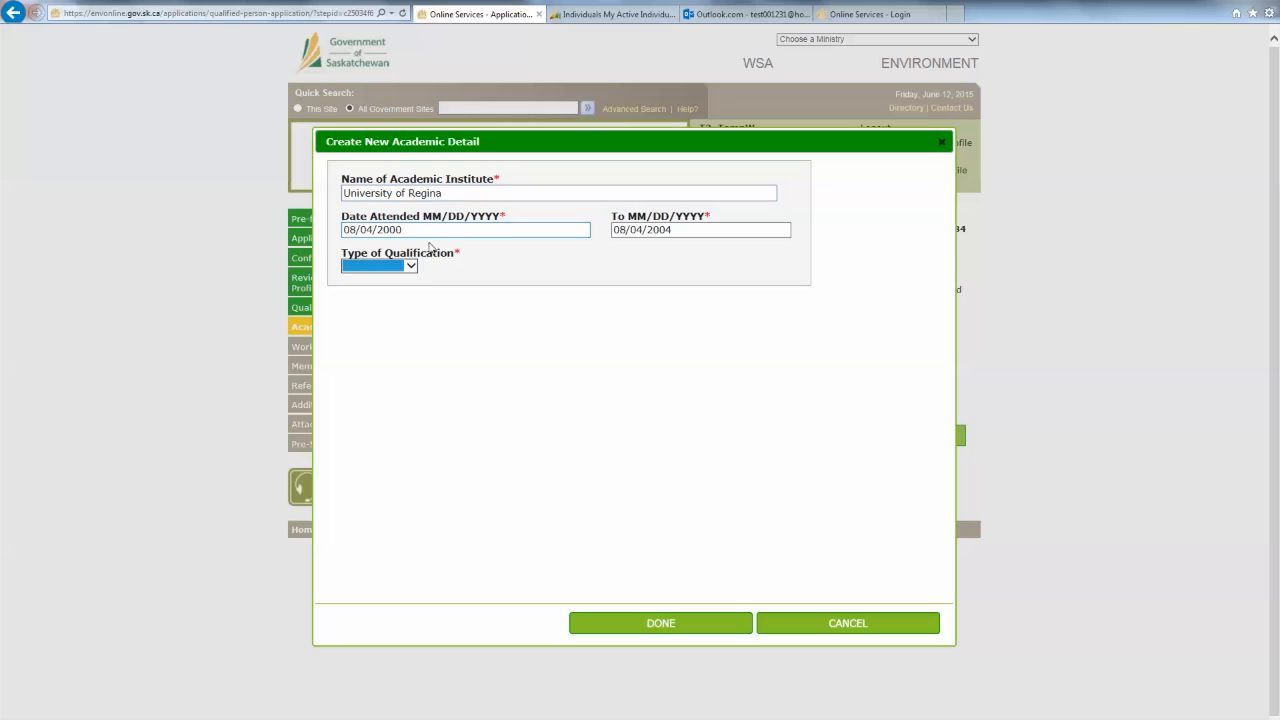
click(408, 266)
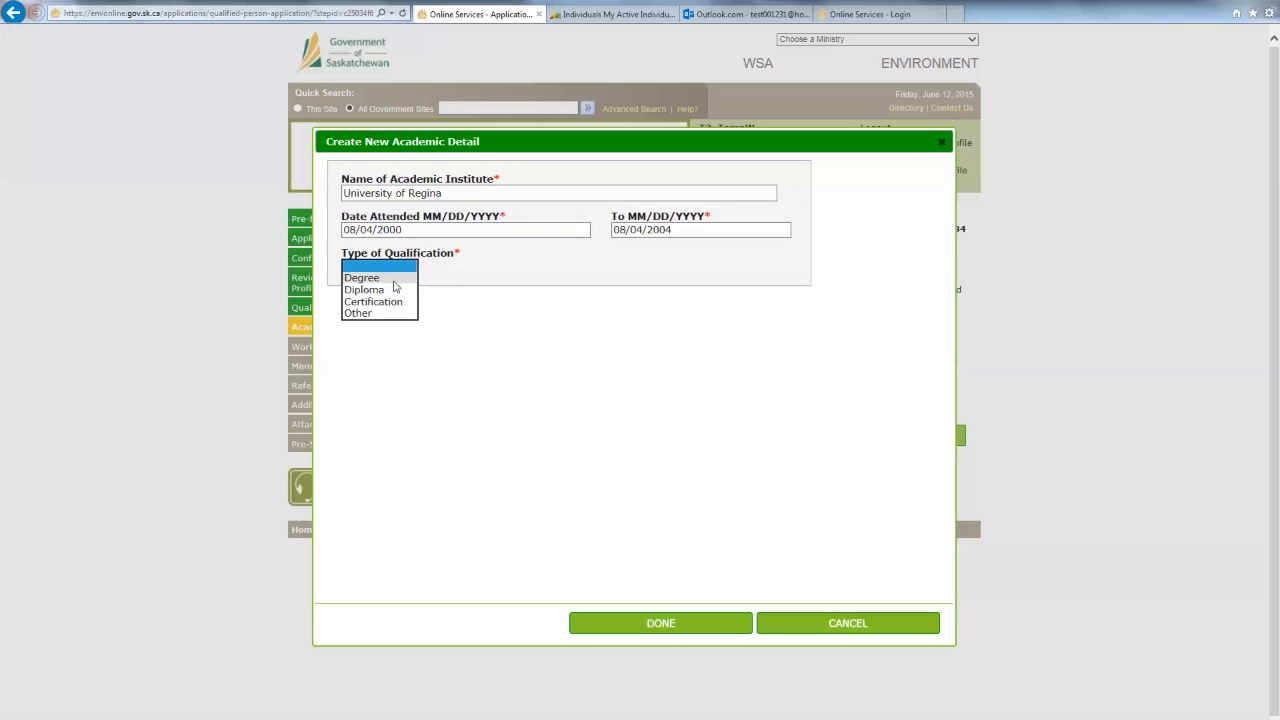
click(393, 279)
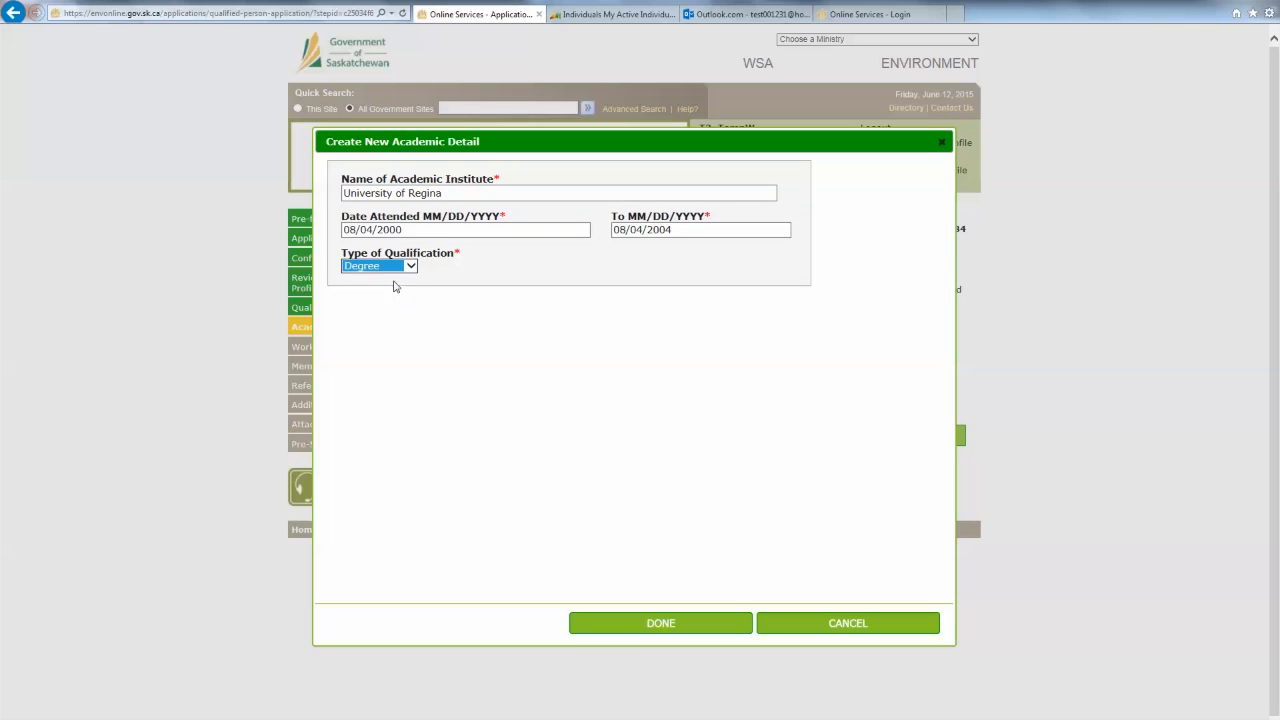
- Save the University of Regina degree and move on to Work Experience
click(666, 629)
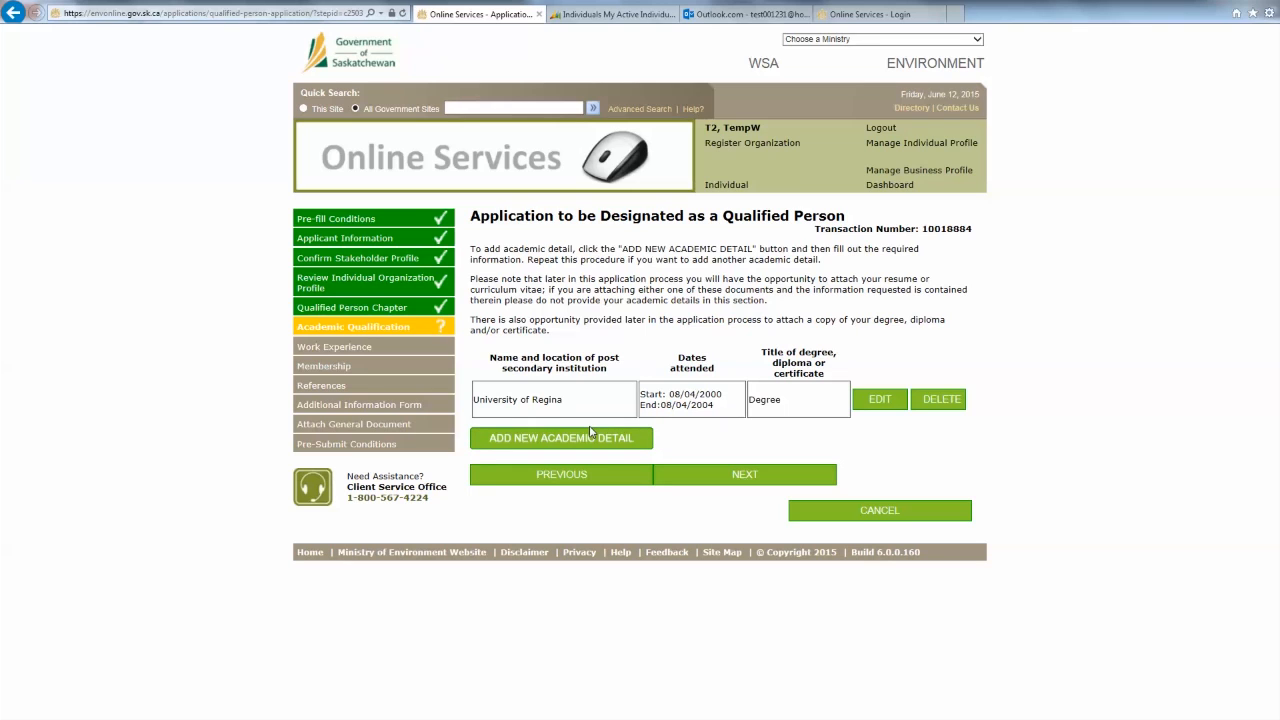
click(727, 483)
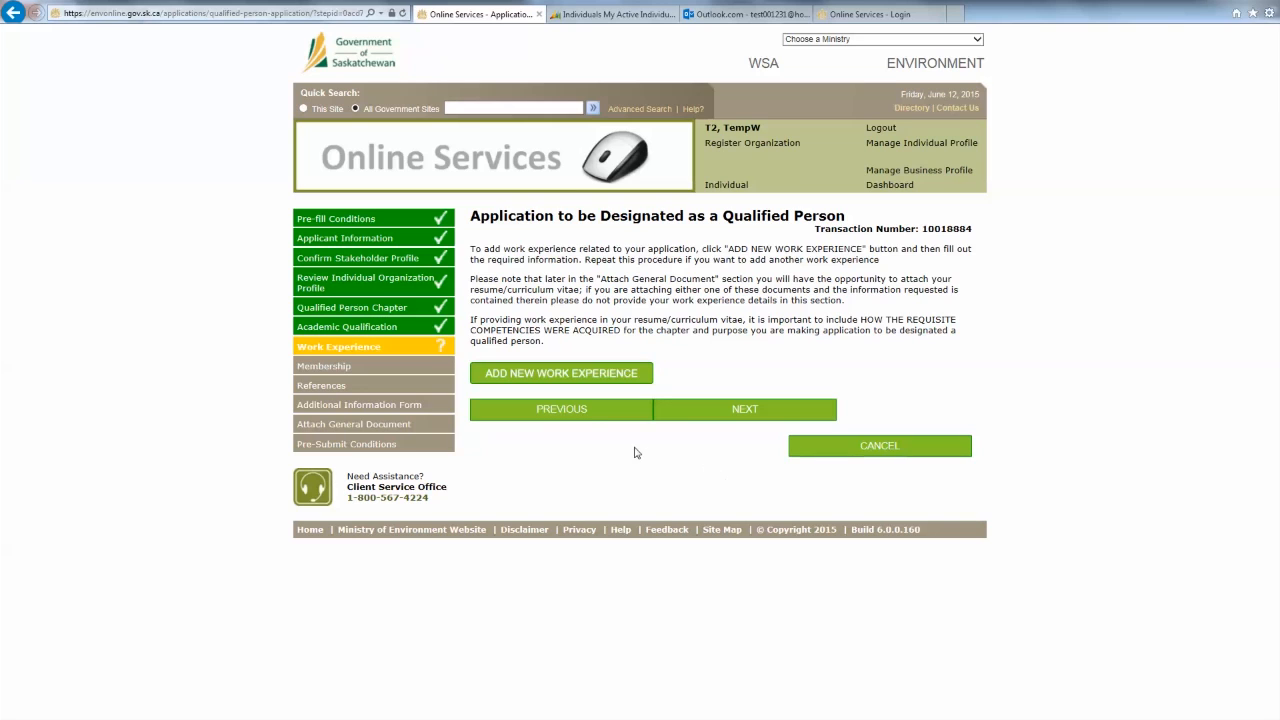
- Add a work experience at workplace Test, activity 'To certify an Environmental Protection Plan'
click(562, 375)
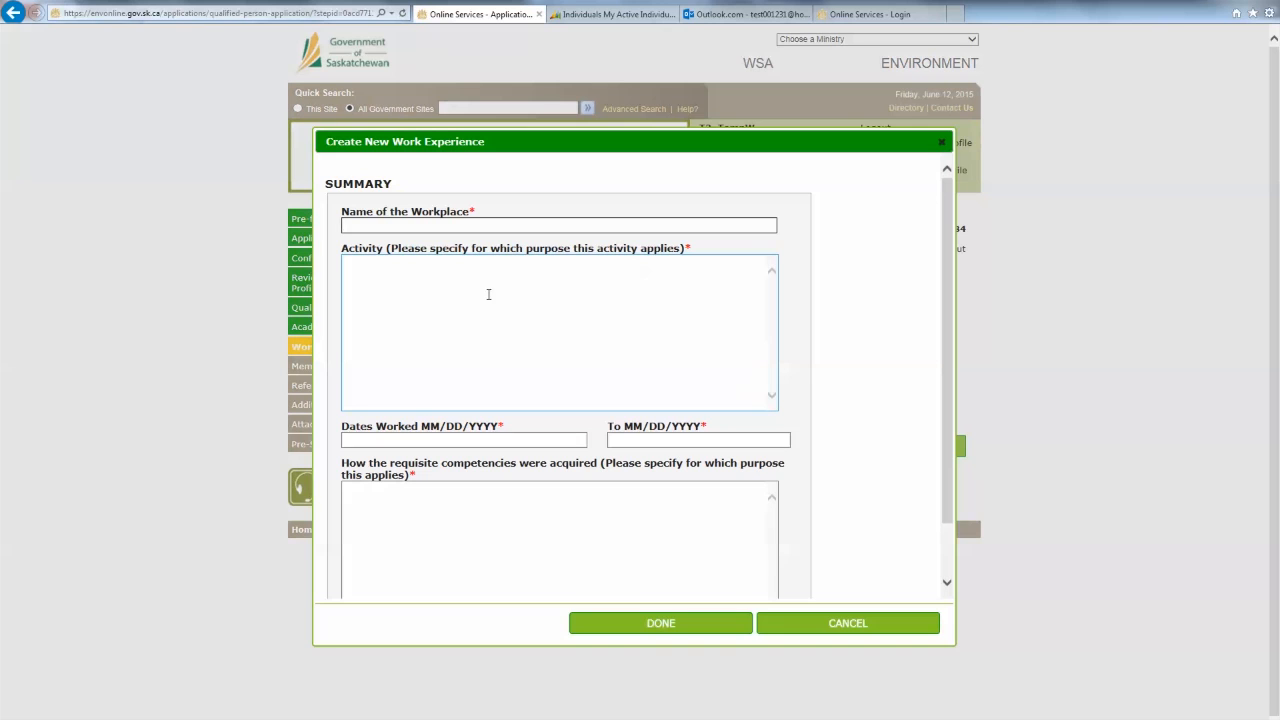
click(452, 228)
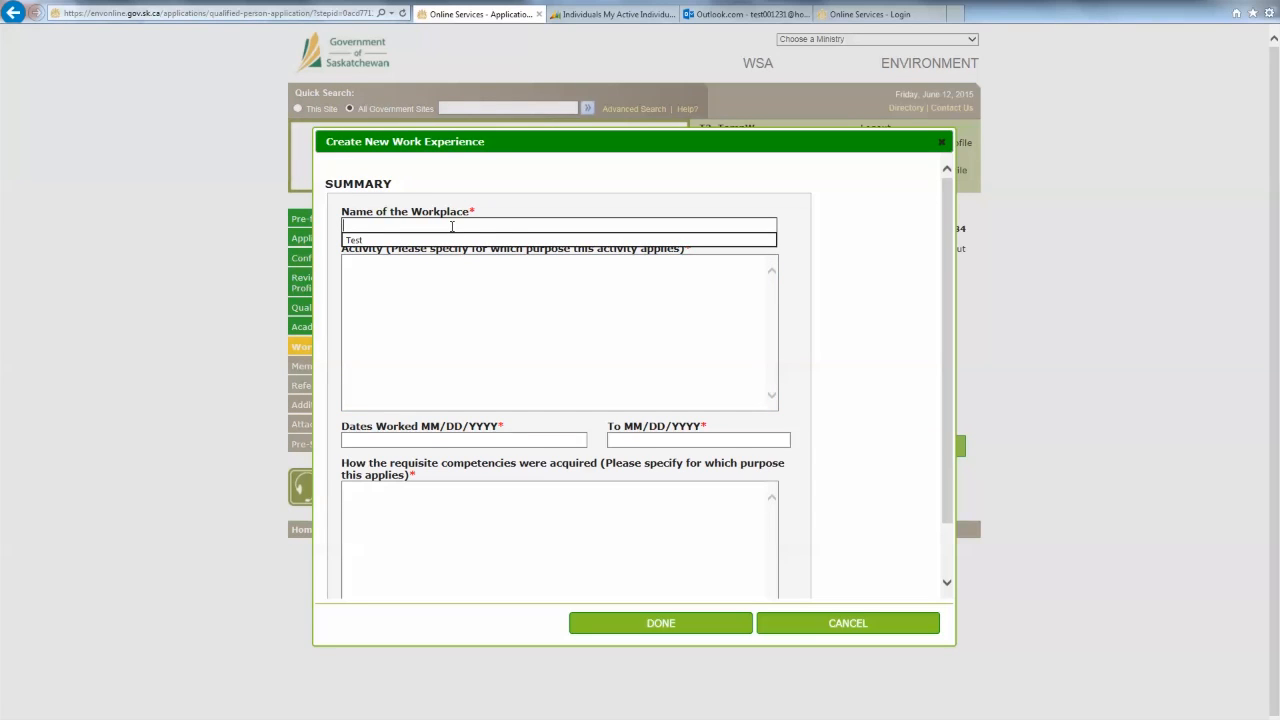
key(Down)
key(Tab)
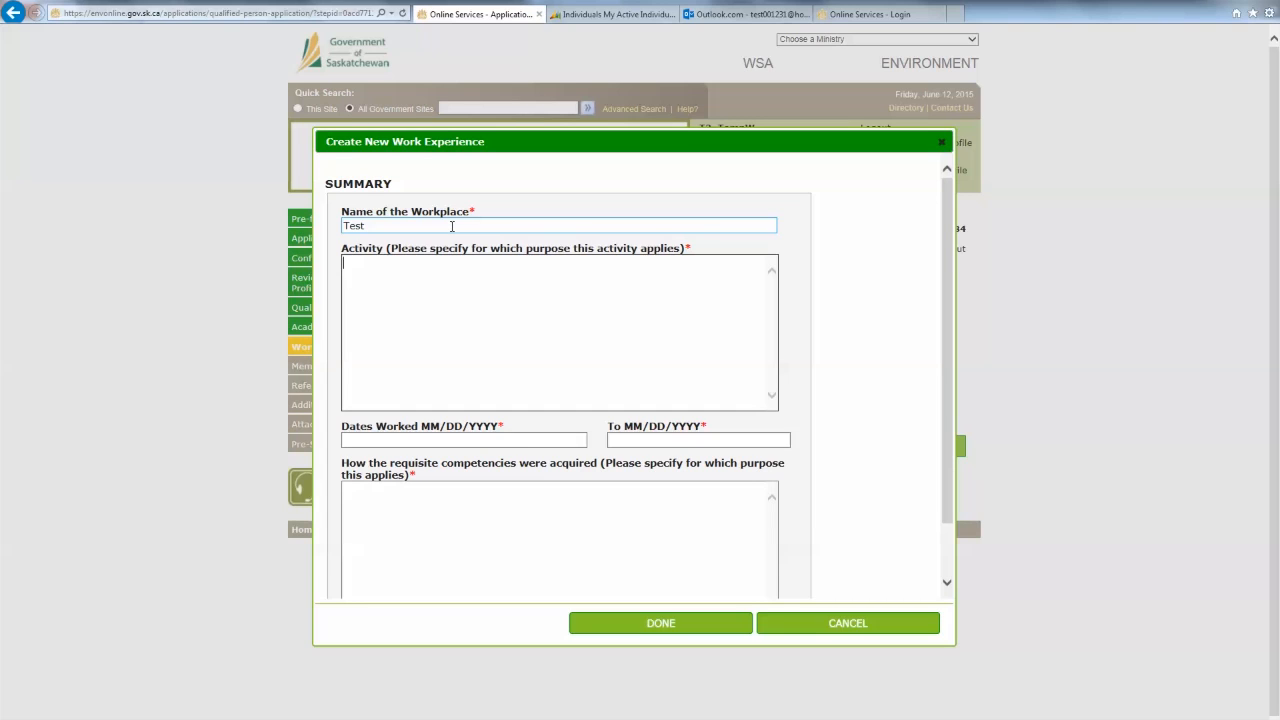
text(To certify an Environmental Protection Plan)
scroll(474, 325, down, 1)
- Set the work dates from 08/04/2004 to 08/04/2008
click(461, 377)
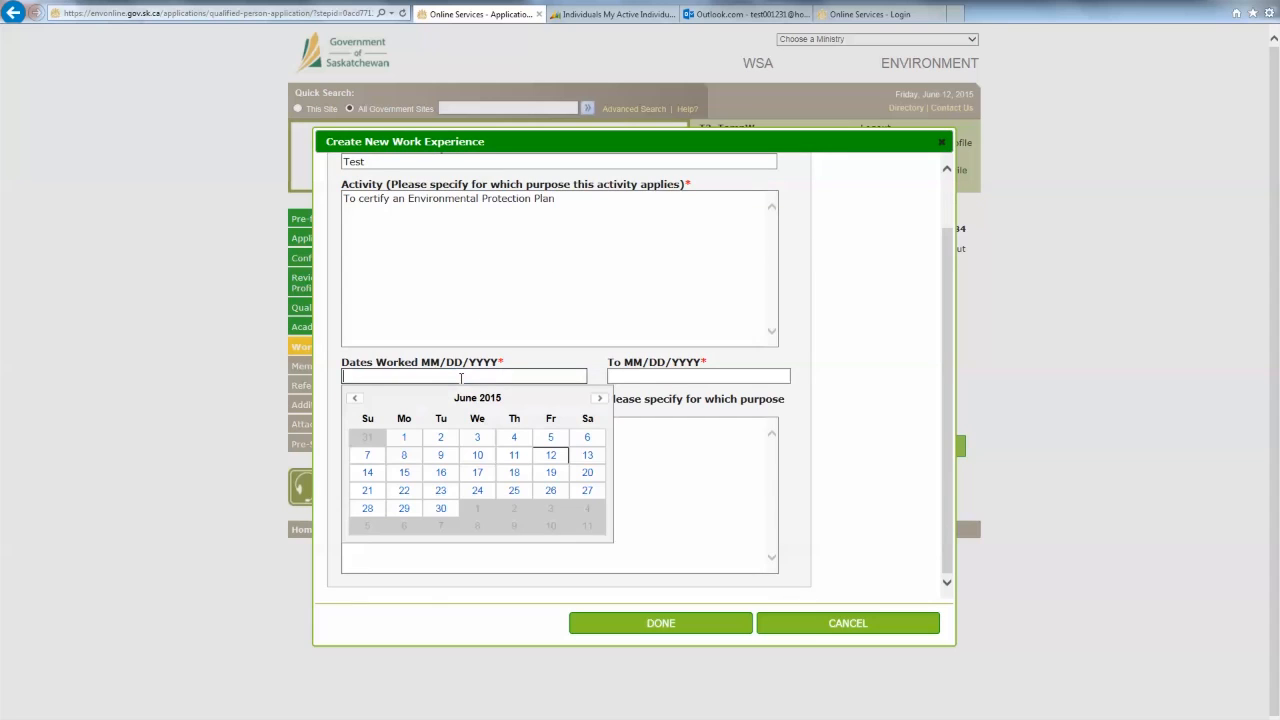
text(0)
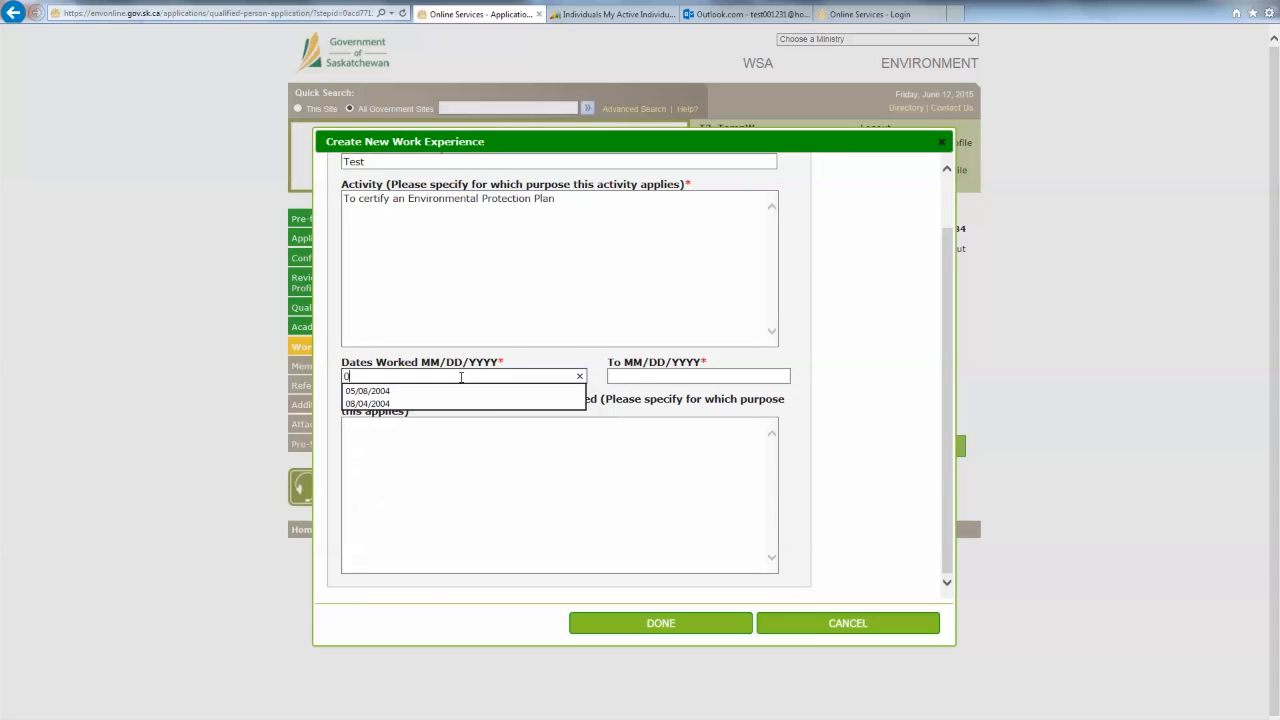
key(Down)
key(Down)
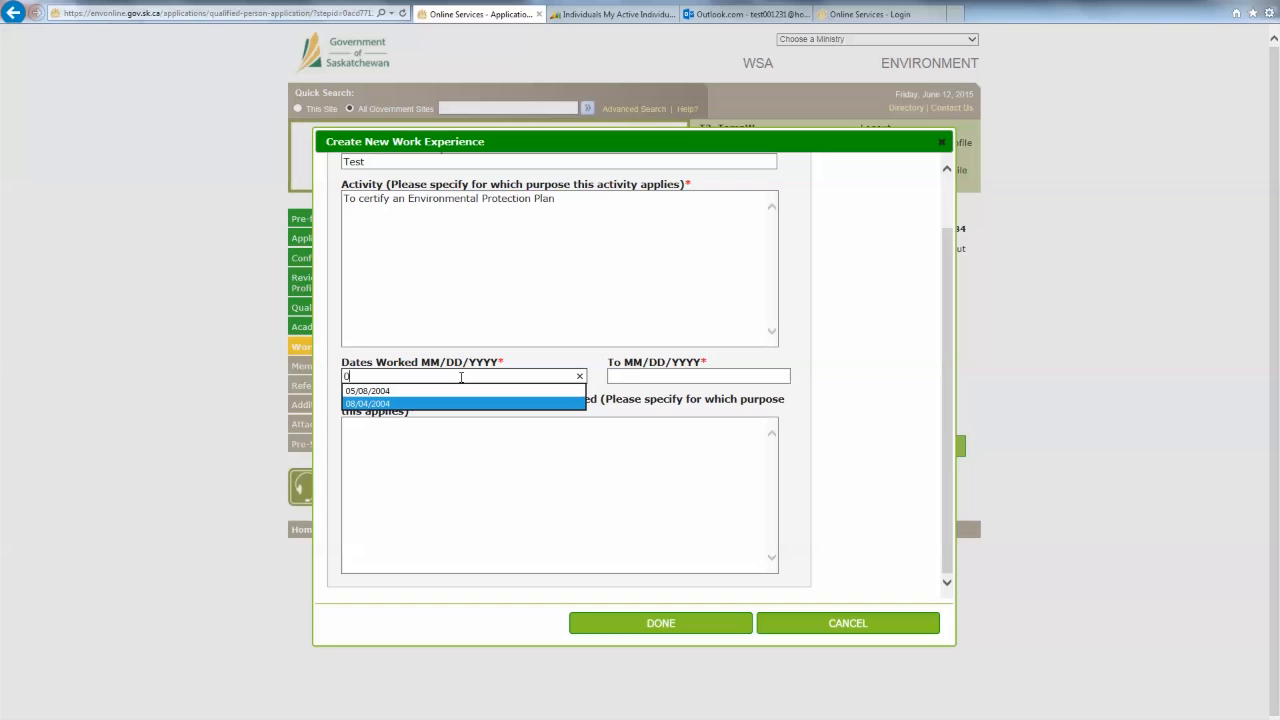
key(Return)
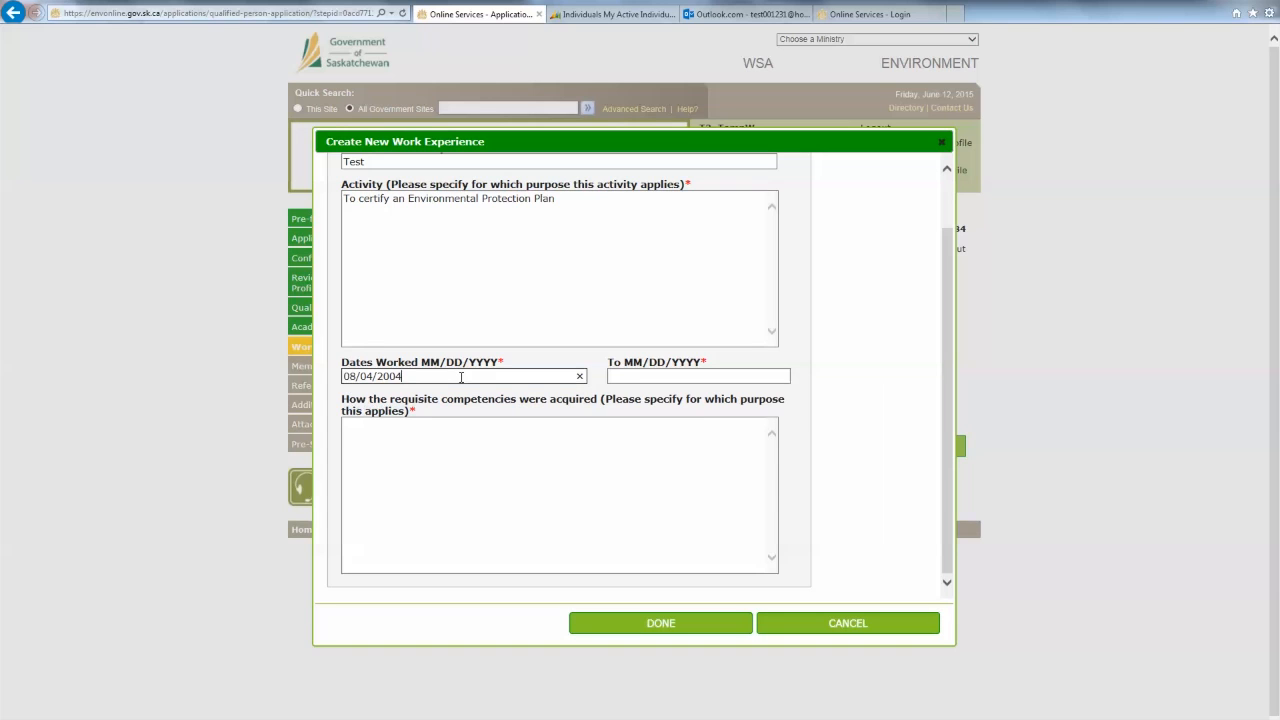
key(Tab)
text(0)
key(Down)
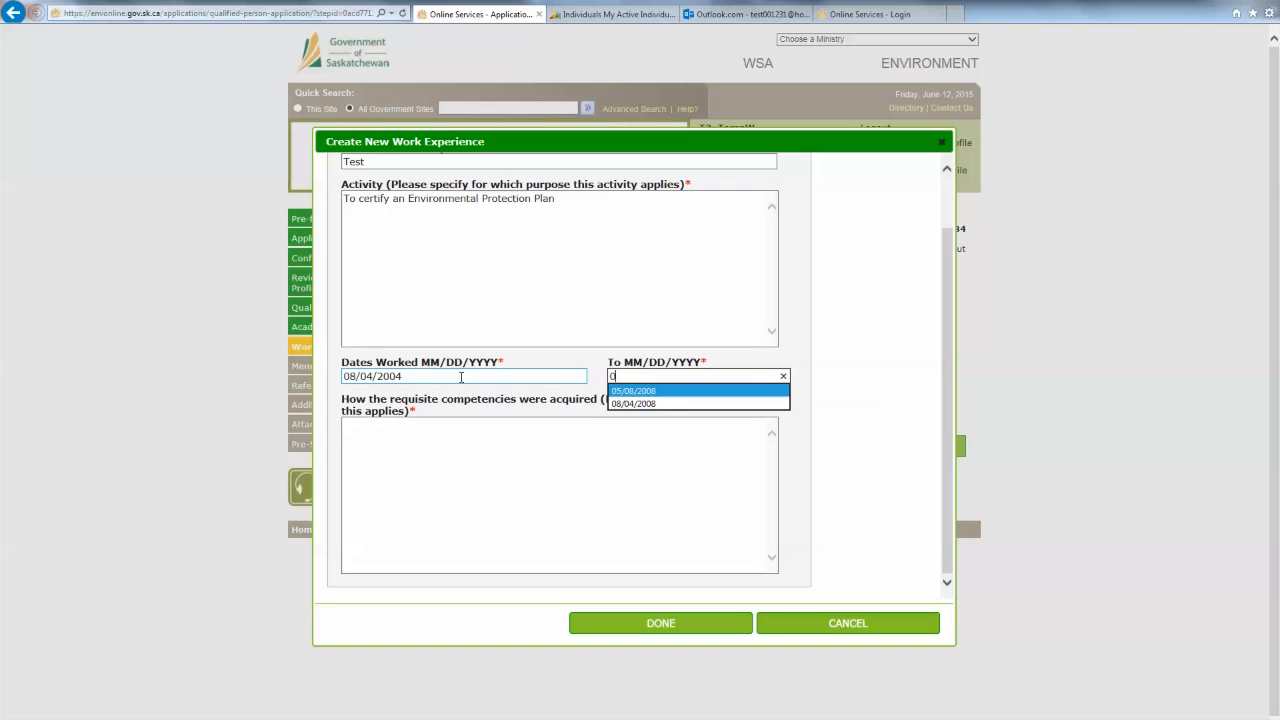
key(Down)
key(Return)
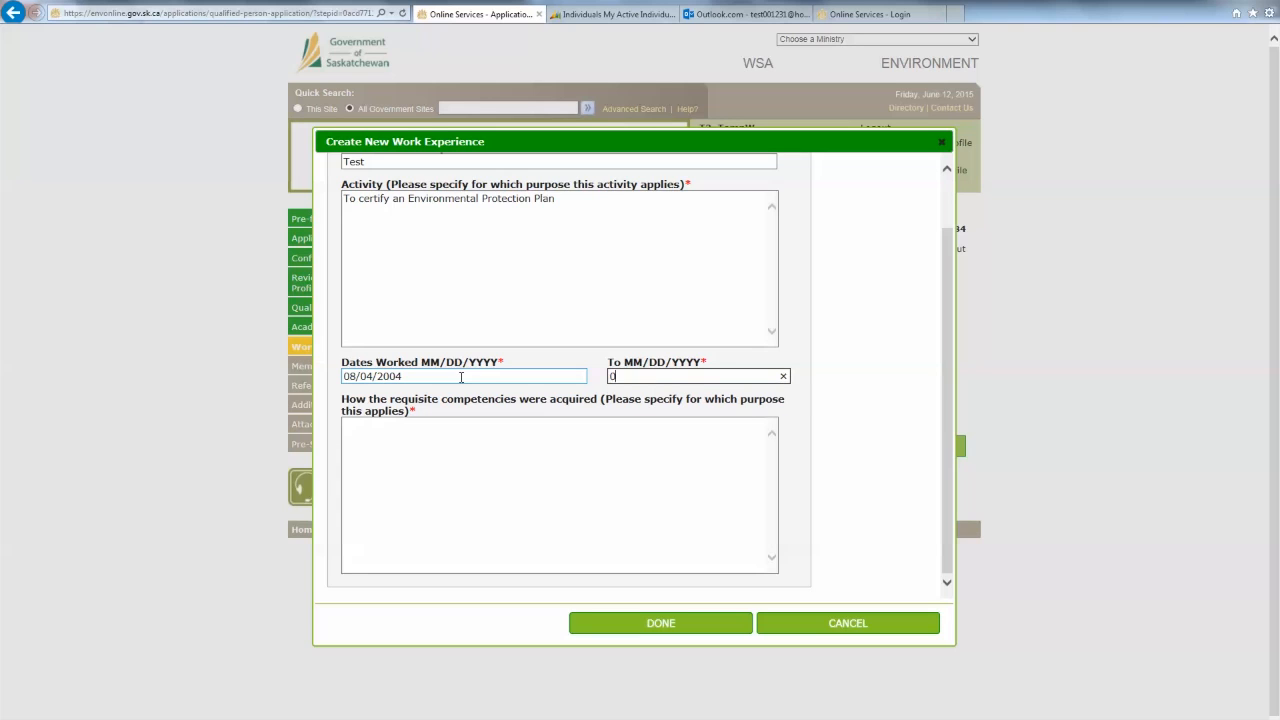
- Describe competencies: 'I have done hydrostatic testing for the past four years of employment.'
click(483, 485)
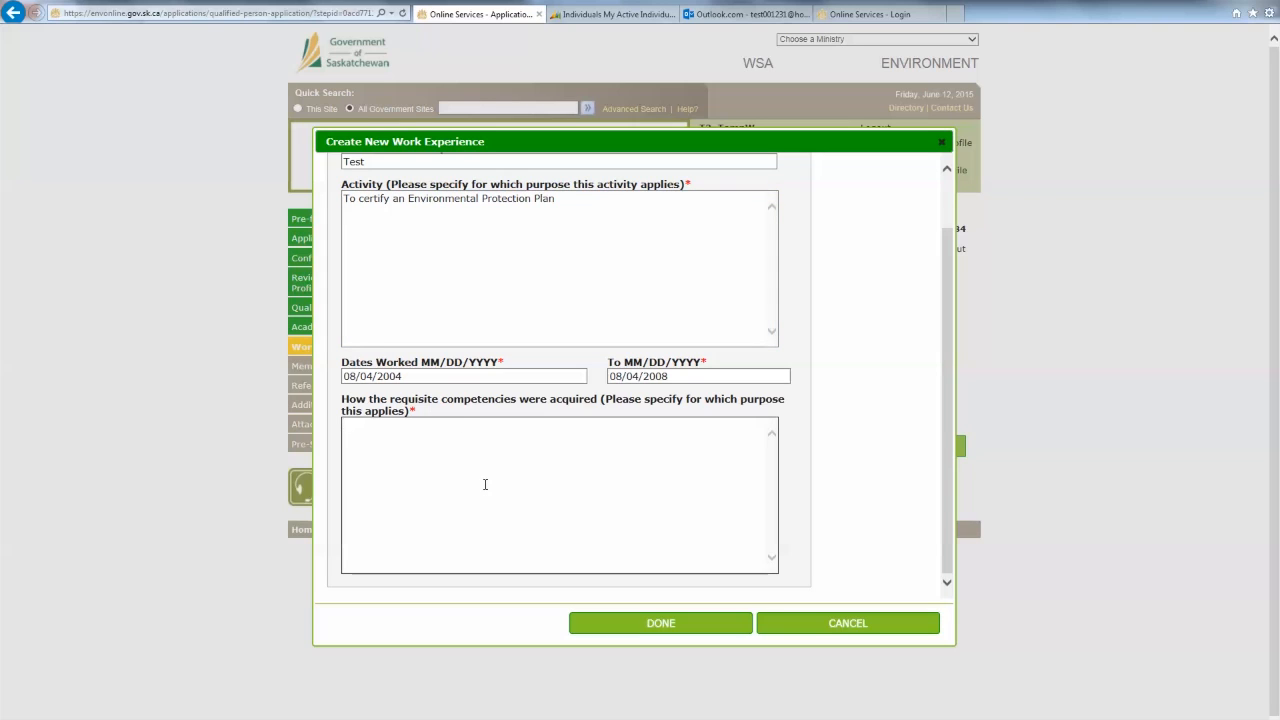
text(I have done hydrostatic testing for the past )
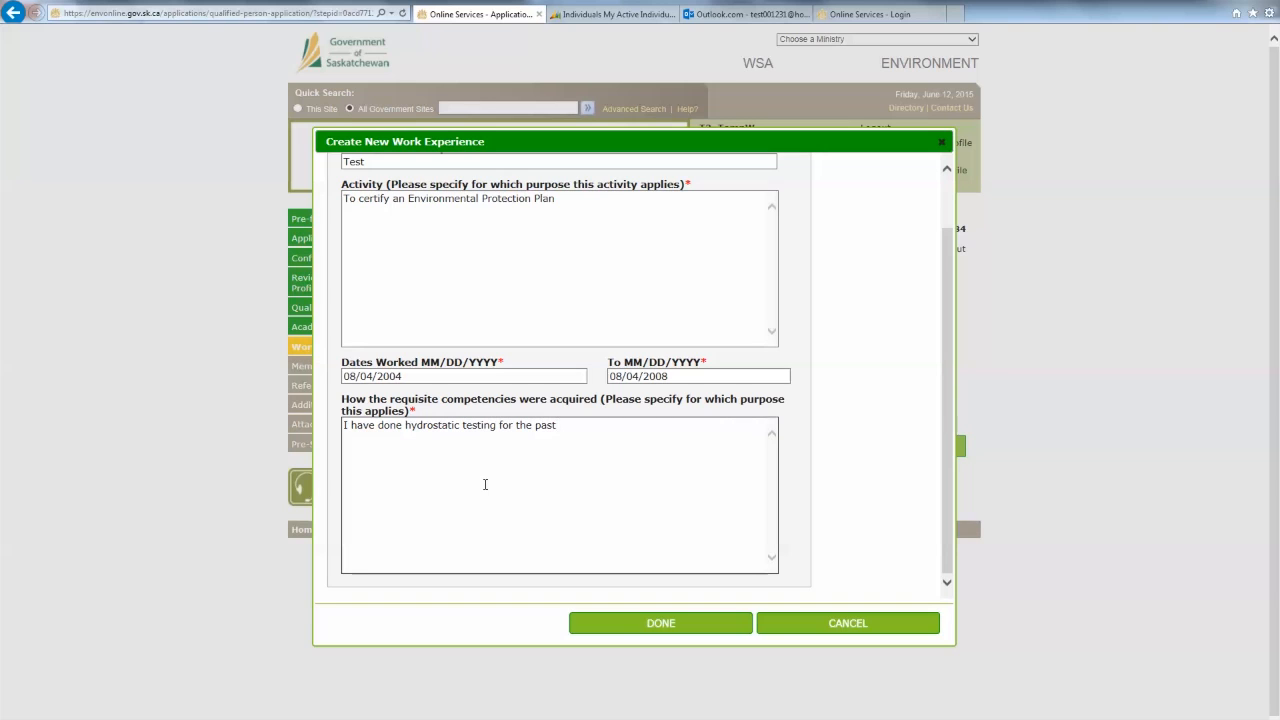
text(four years of employment., at locations )
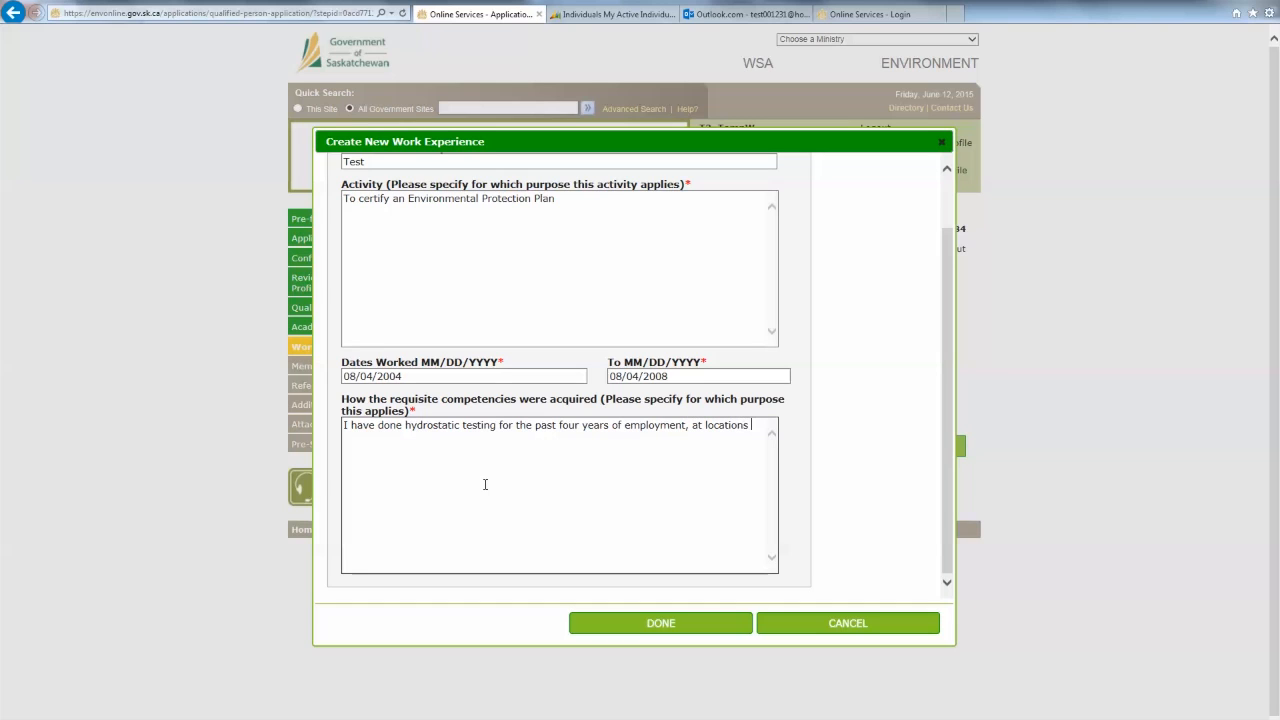
text(XYZ)
click(688, 425)
key(BackSpace)
- Save the Test work experience, review its row, and continue to Membership
click(699, 623)
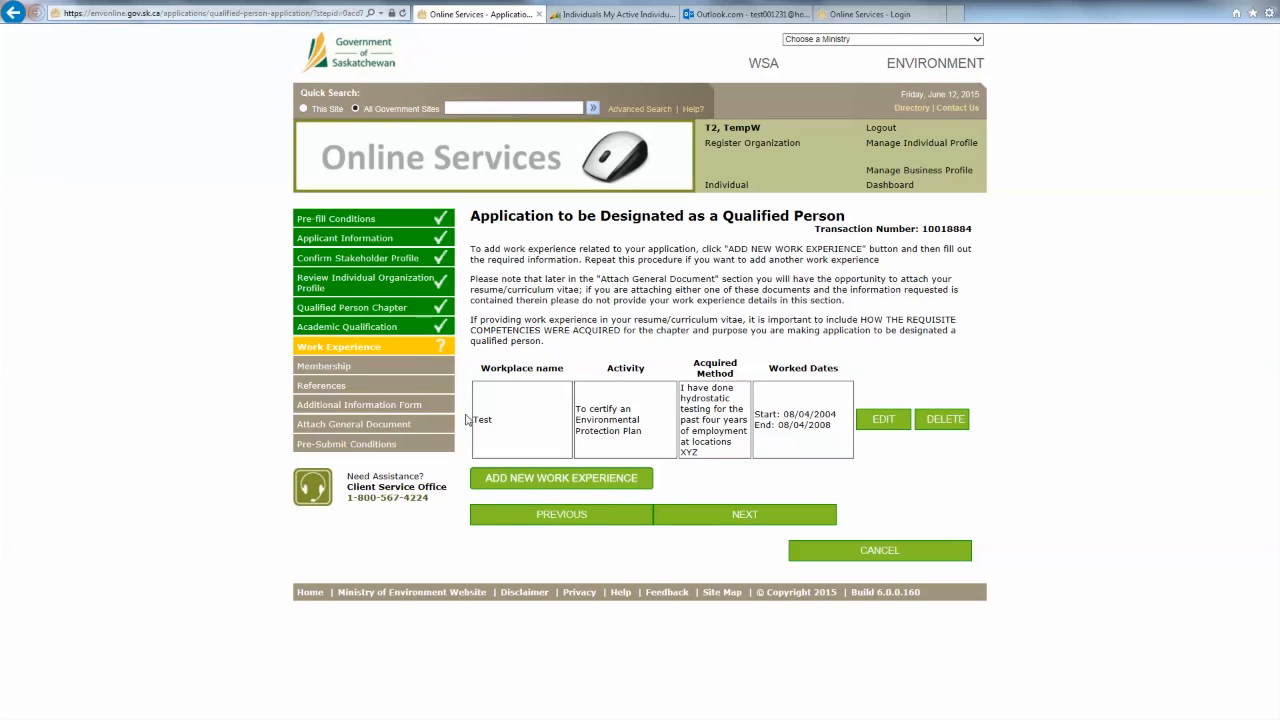
drag(465, 419, 838, 428)
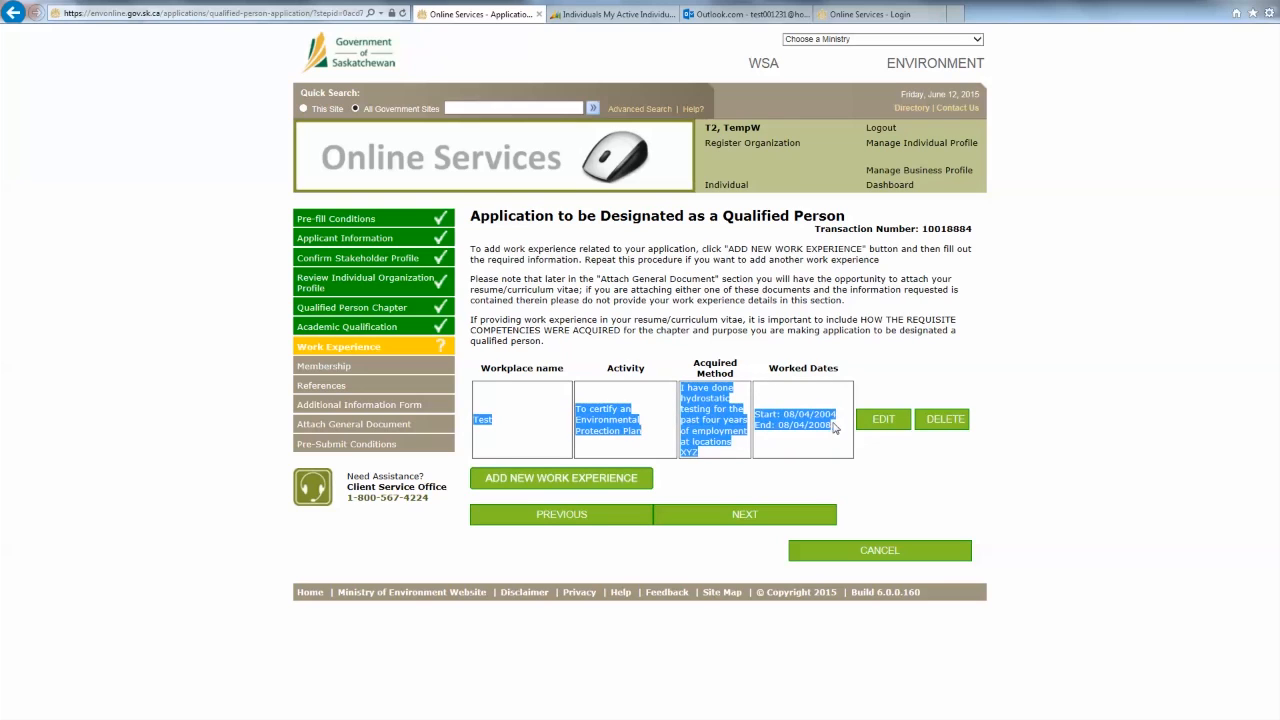
click(898, 376)
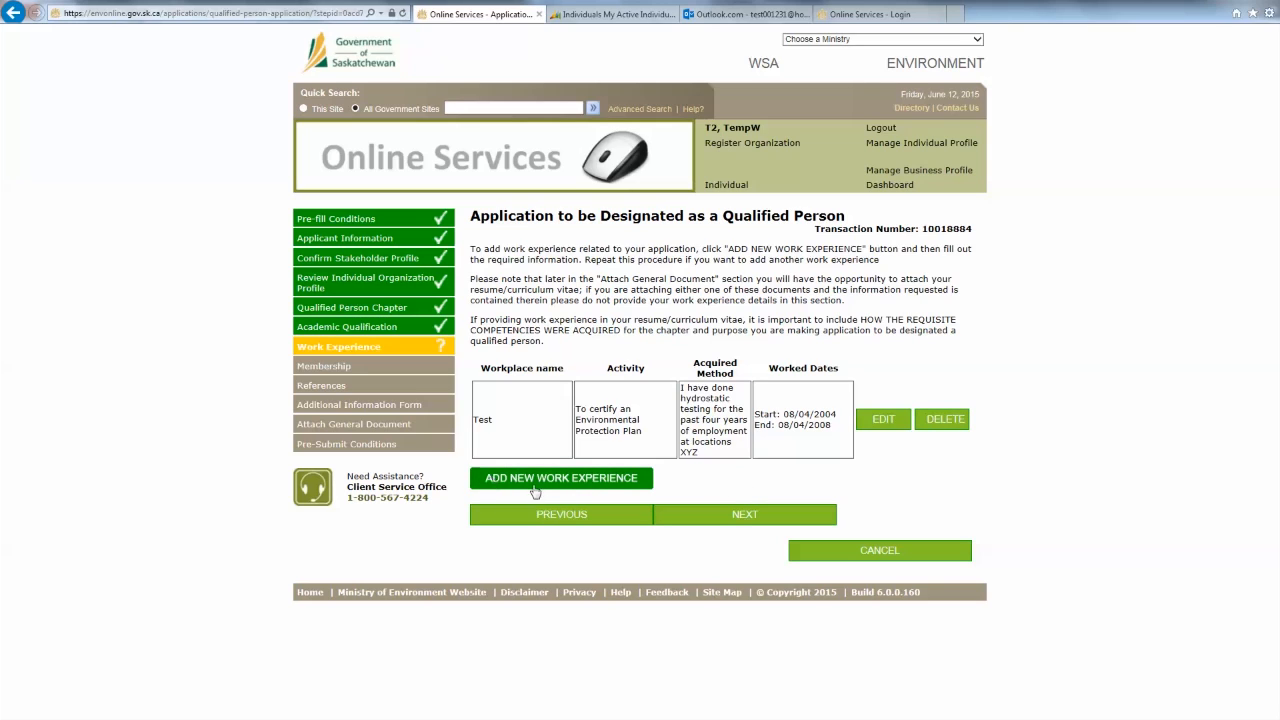
click(741, 526)
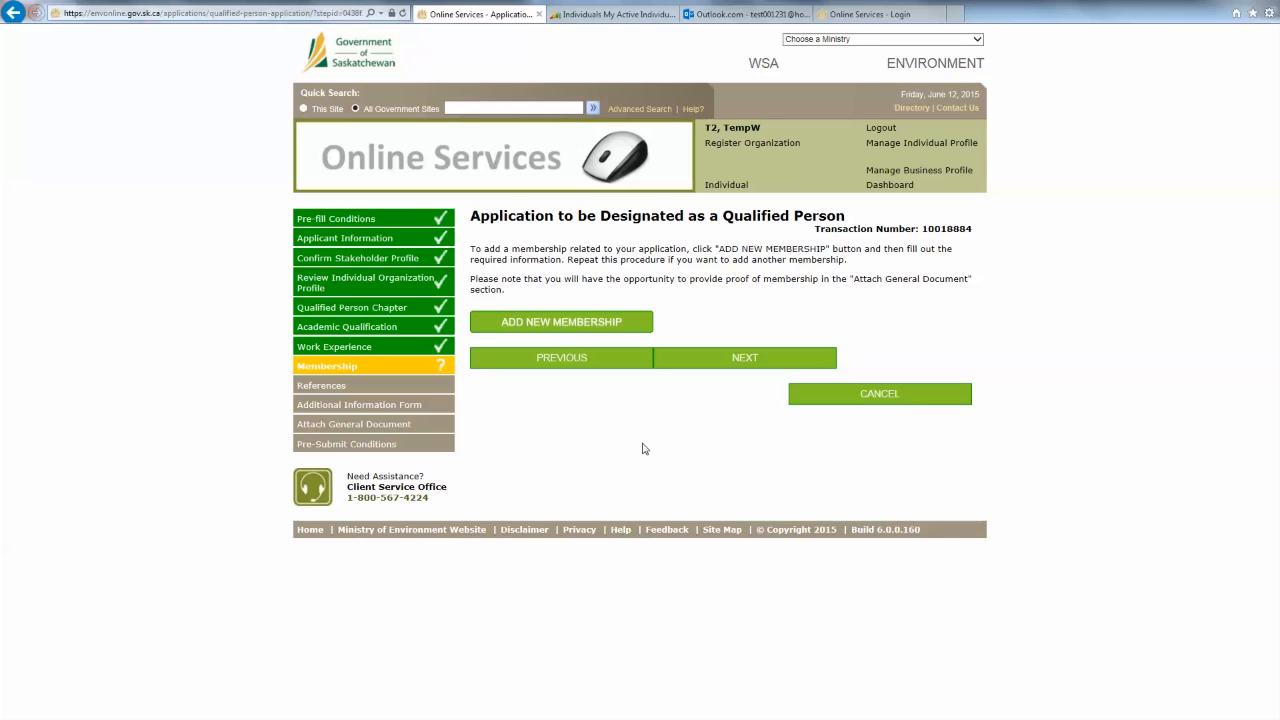
- Look at the membership category options, cancel without adding one, and continue to References
click(544, 322)
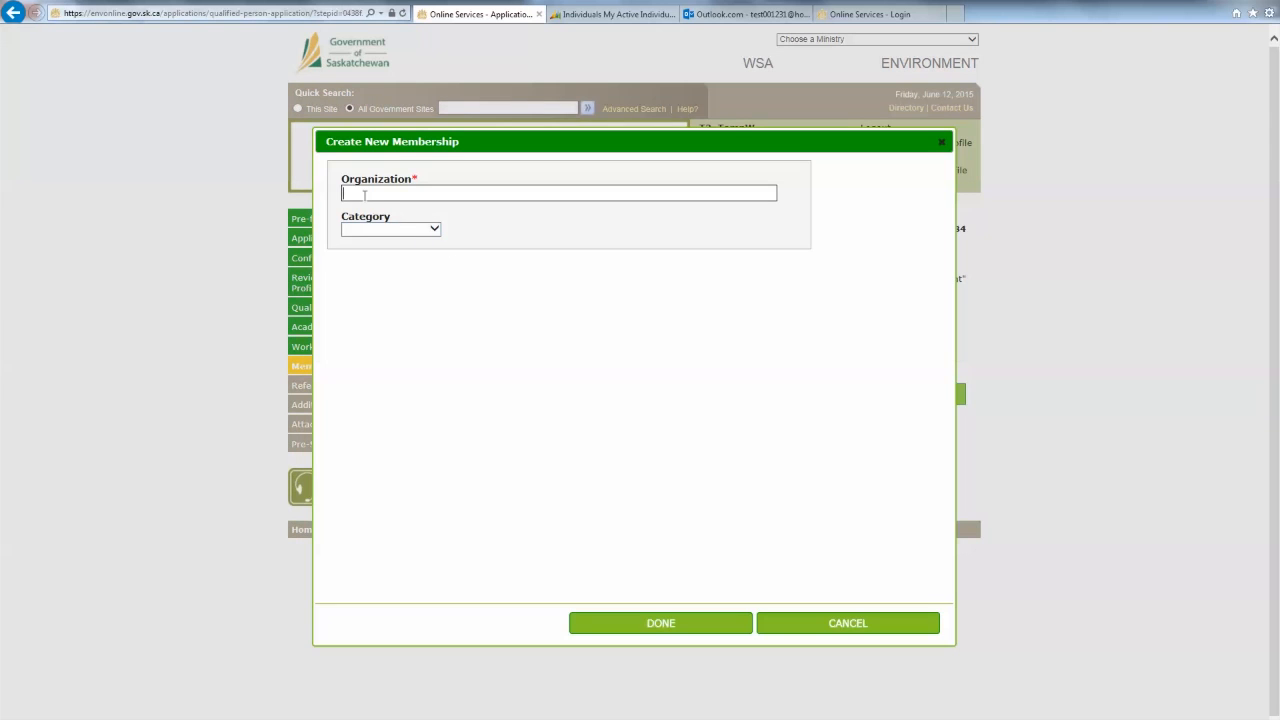
click(432, 230)
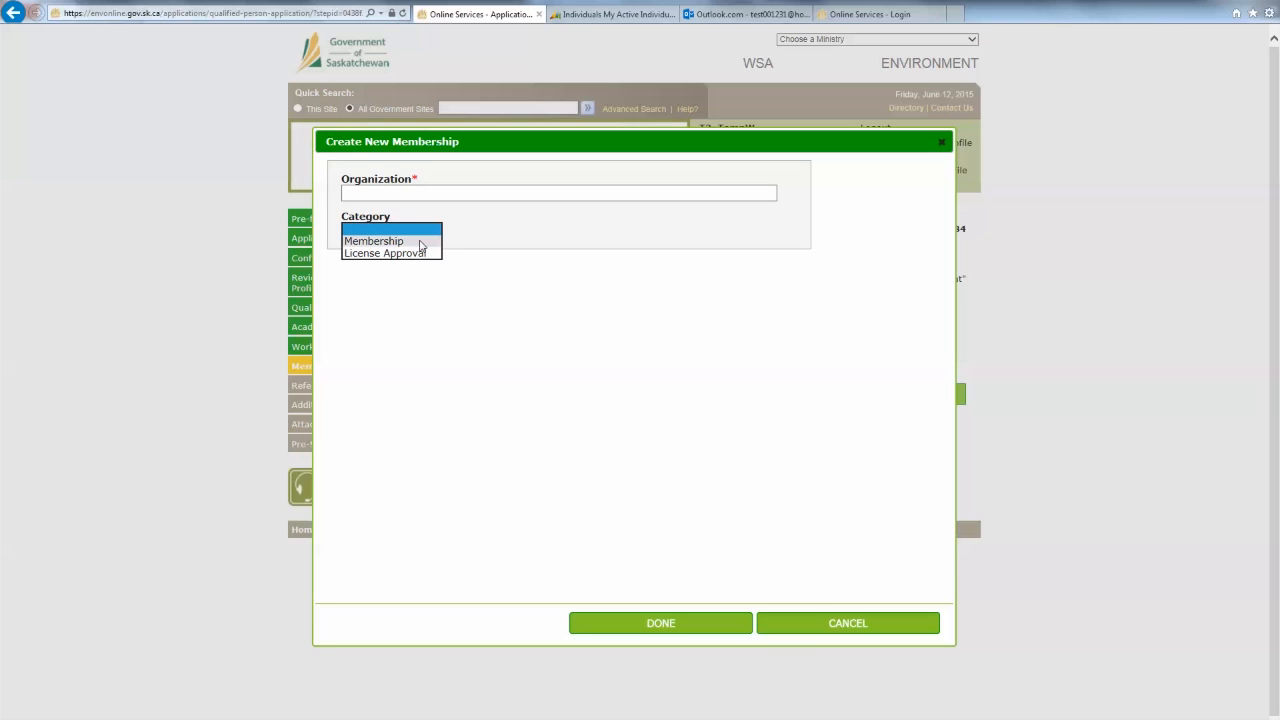
click(855, 621)
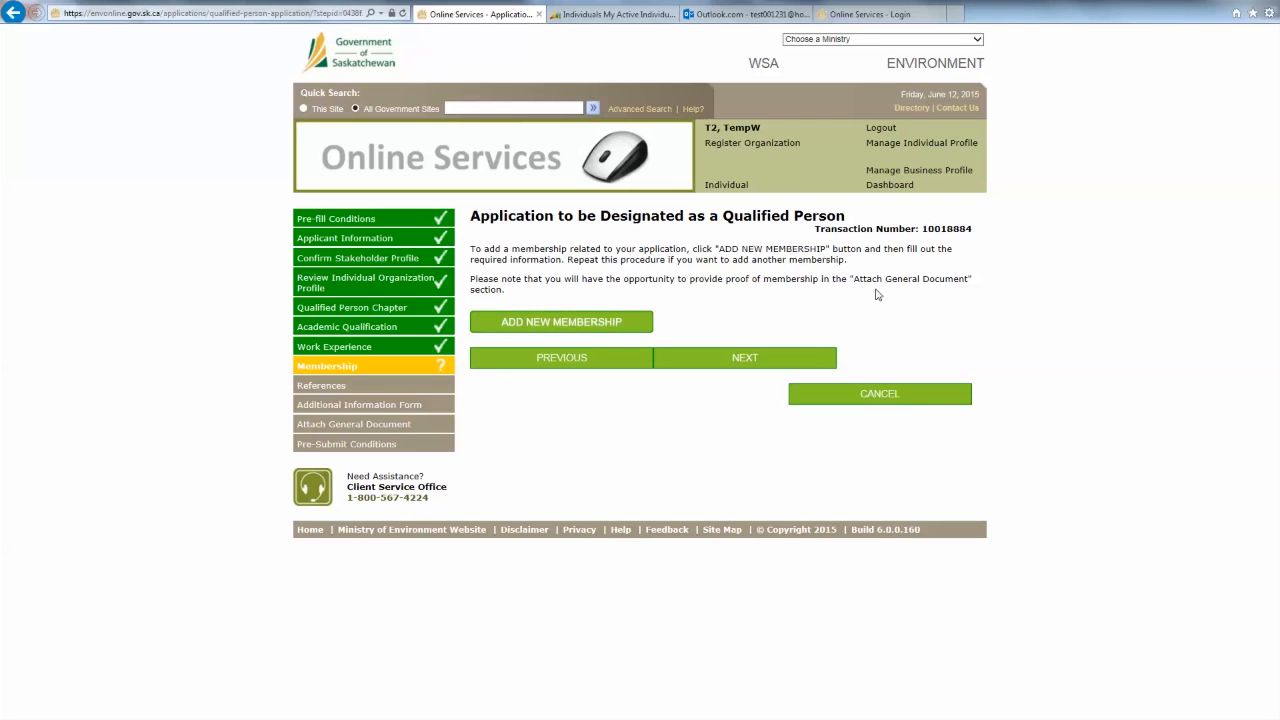
click(717, 361)
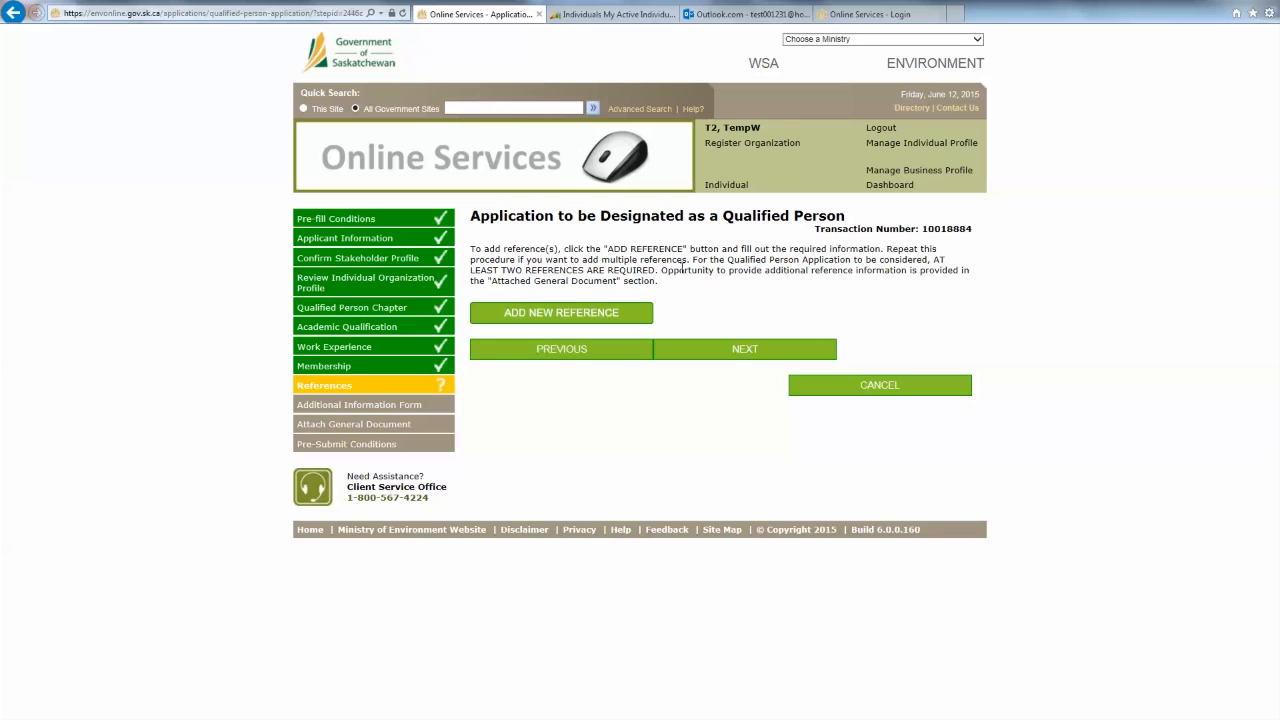
- Try to continue with no references, see the two-reference error, and begin a new reference
click(736, 355)
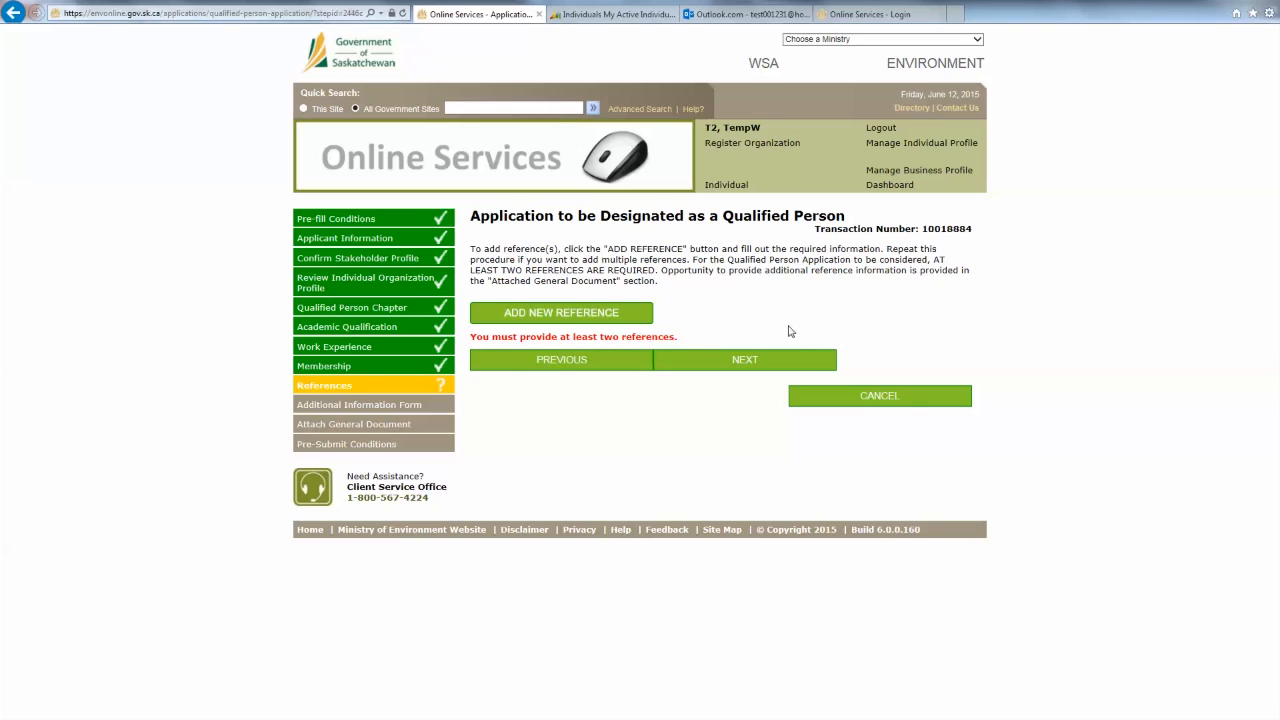
click(550, 320)
- Add the first reference with name, job title Test, phone, organization Test and e-mail
click(542, 272)
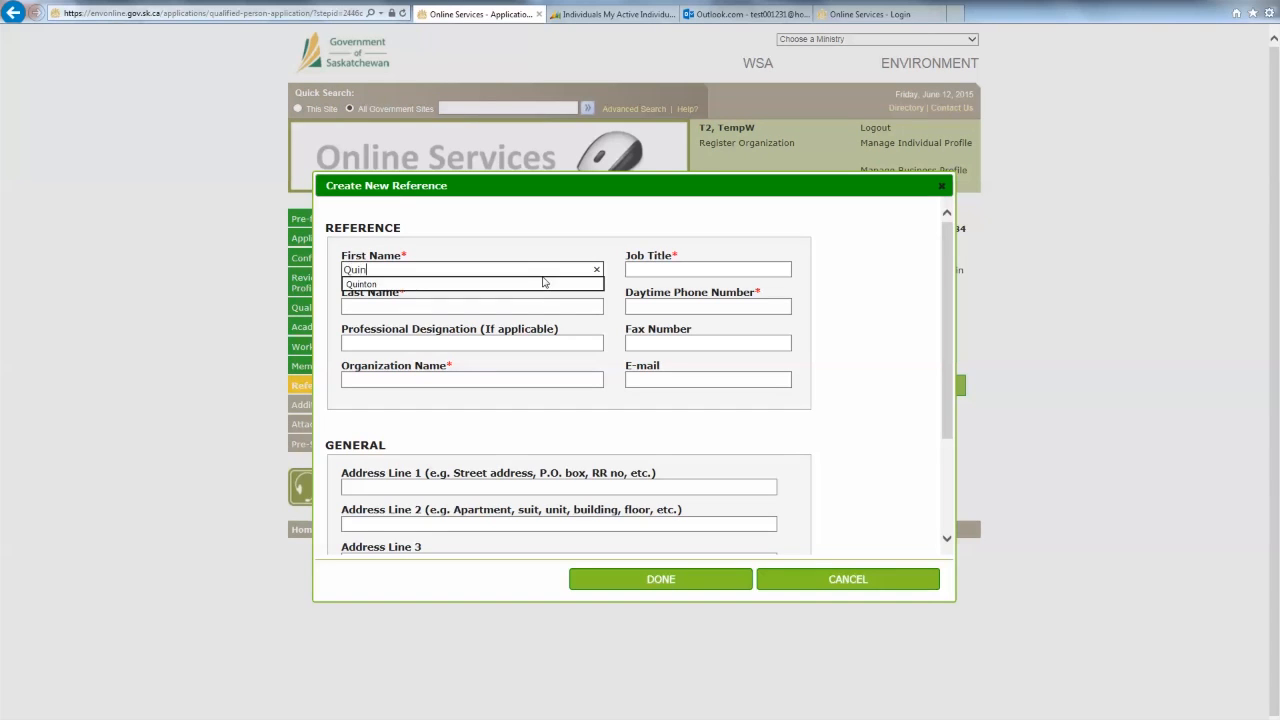
key(Tab)
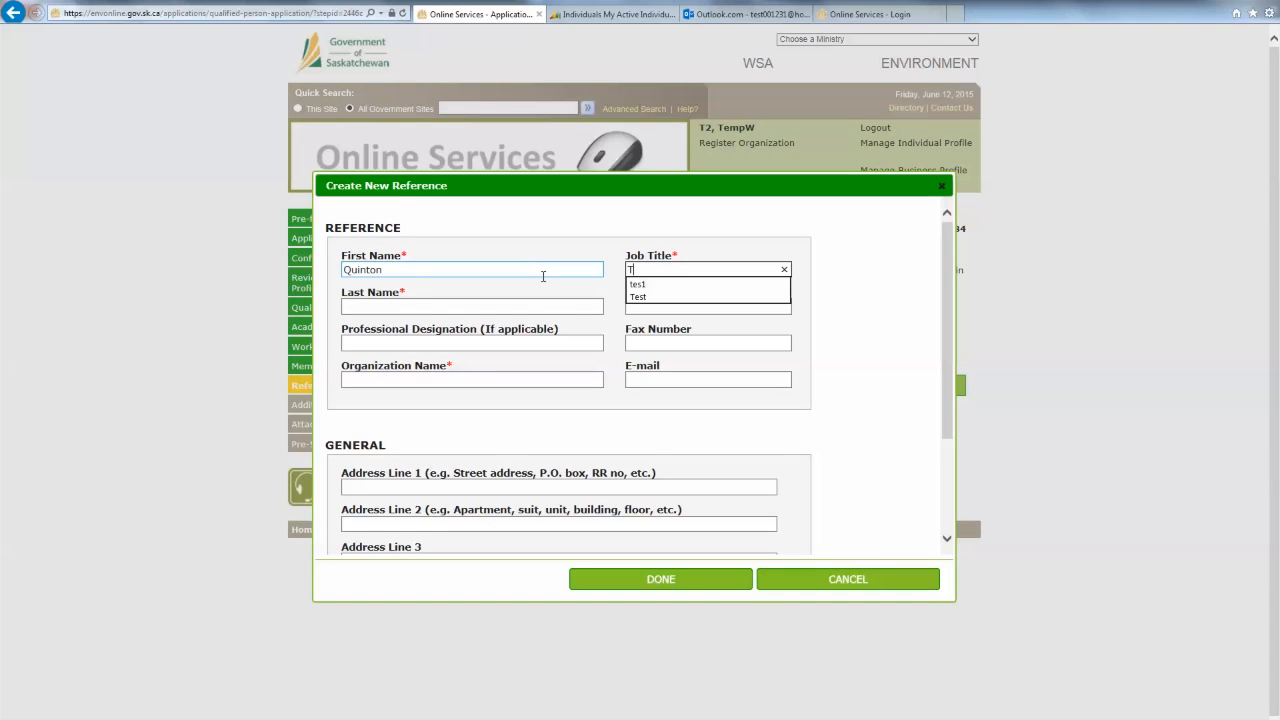
key(Tab)
key(Tab)
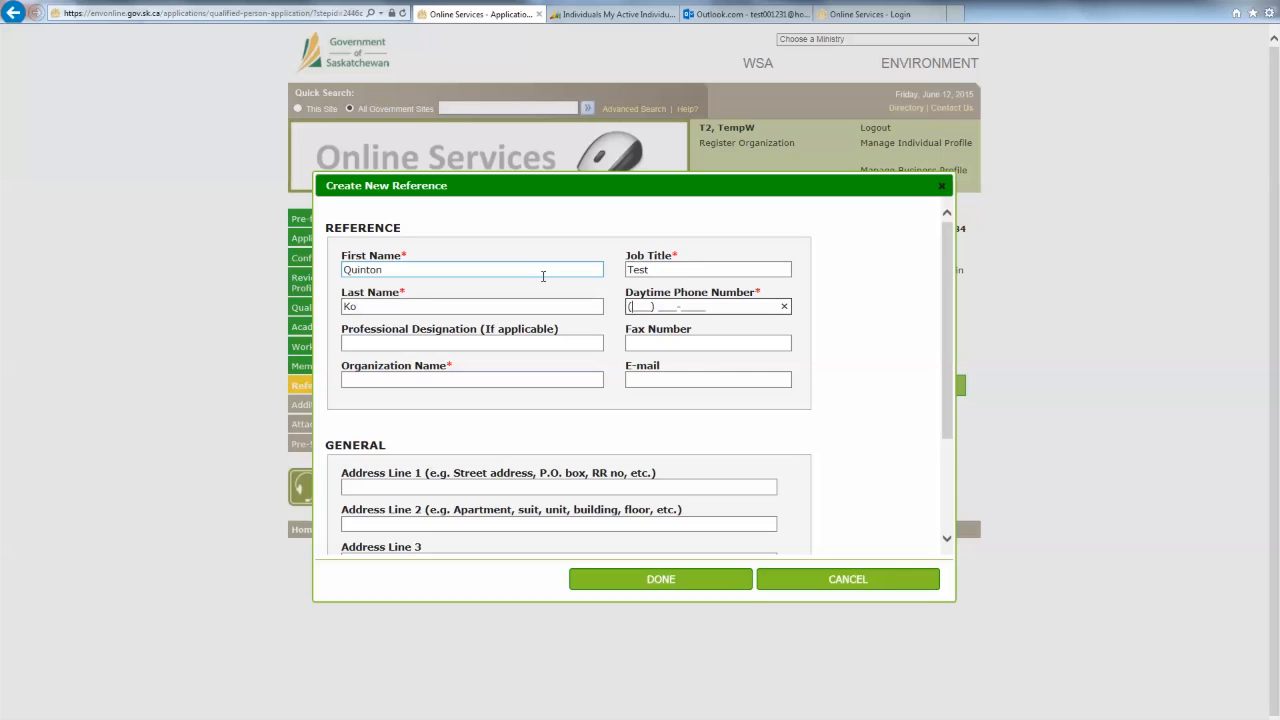
key(Tab)
key(Tab)
key(Tab)
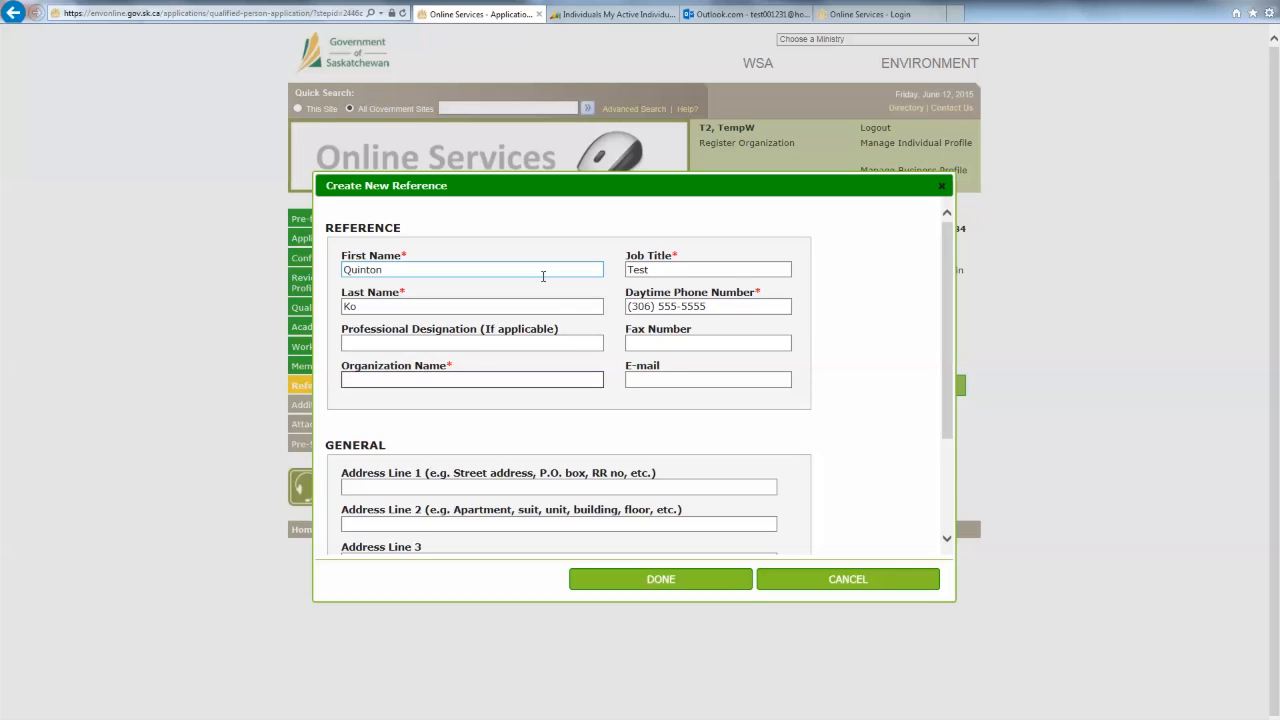
key(Tab)
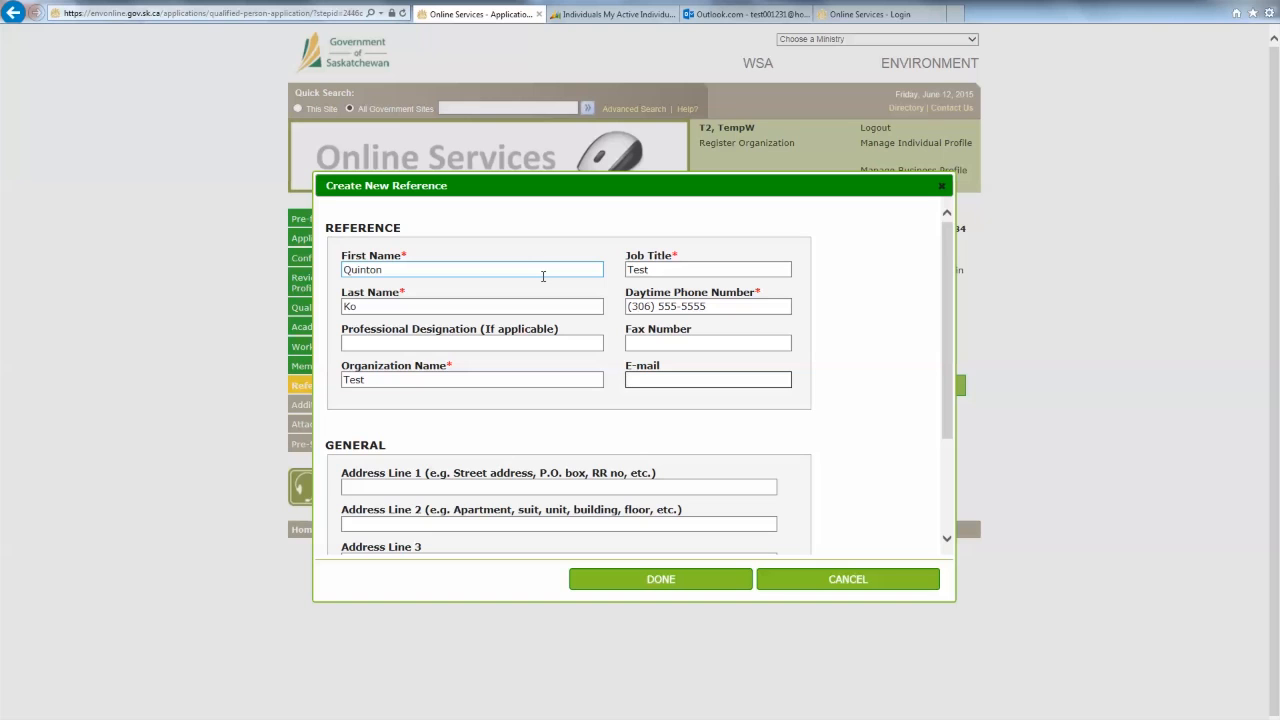
scroll(563, 510, down, 3)
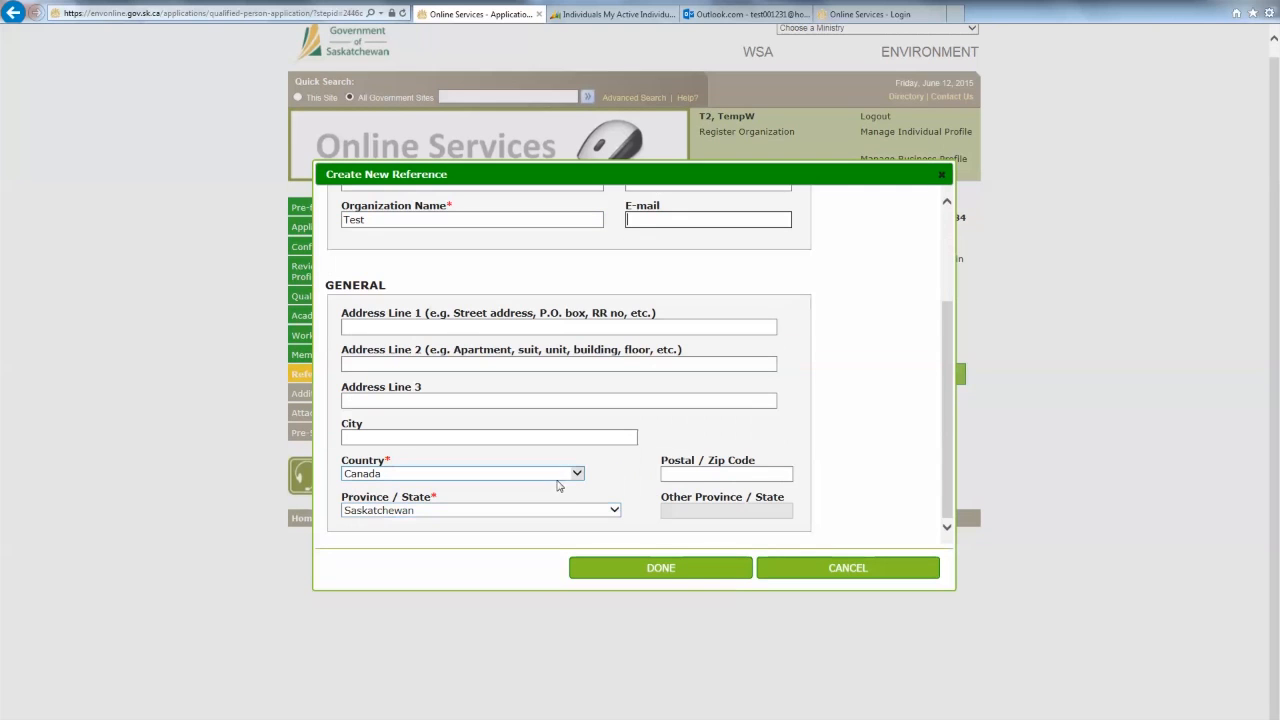
scroll(616, 518, up, 1)
scroll(646, 511, up, 3)
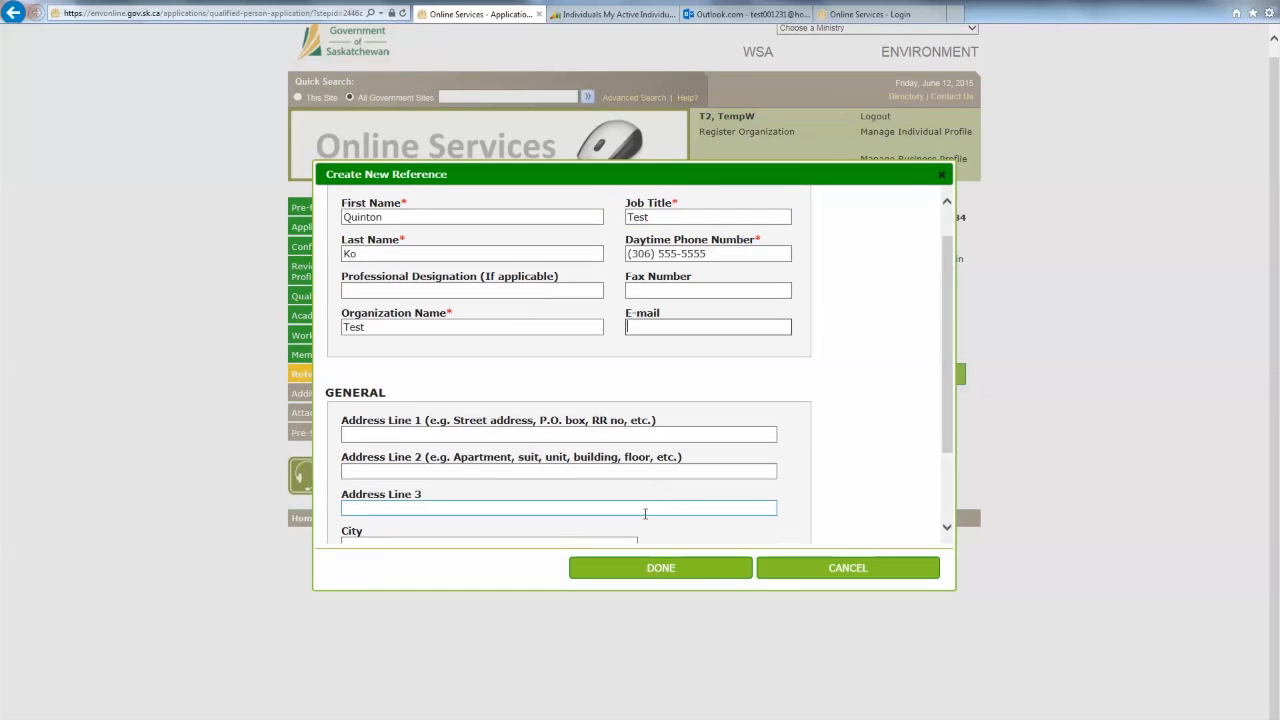
click(660, 579)
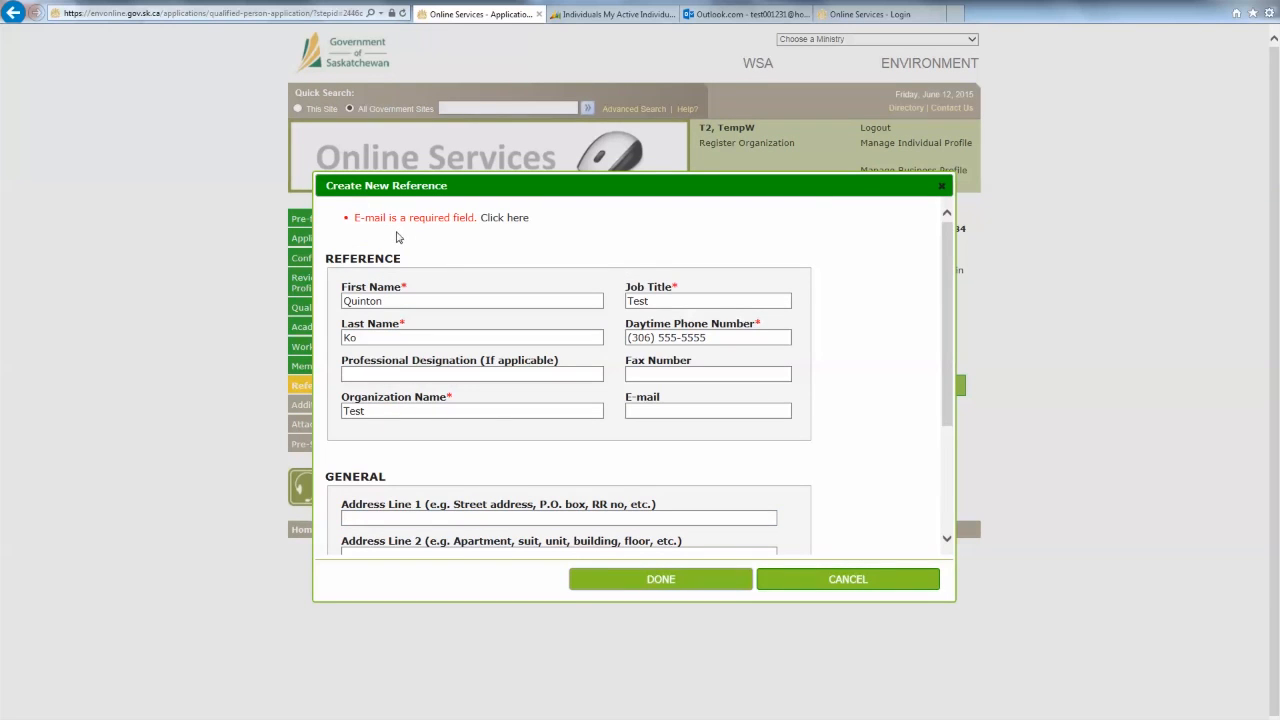
click(640, 411)
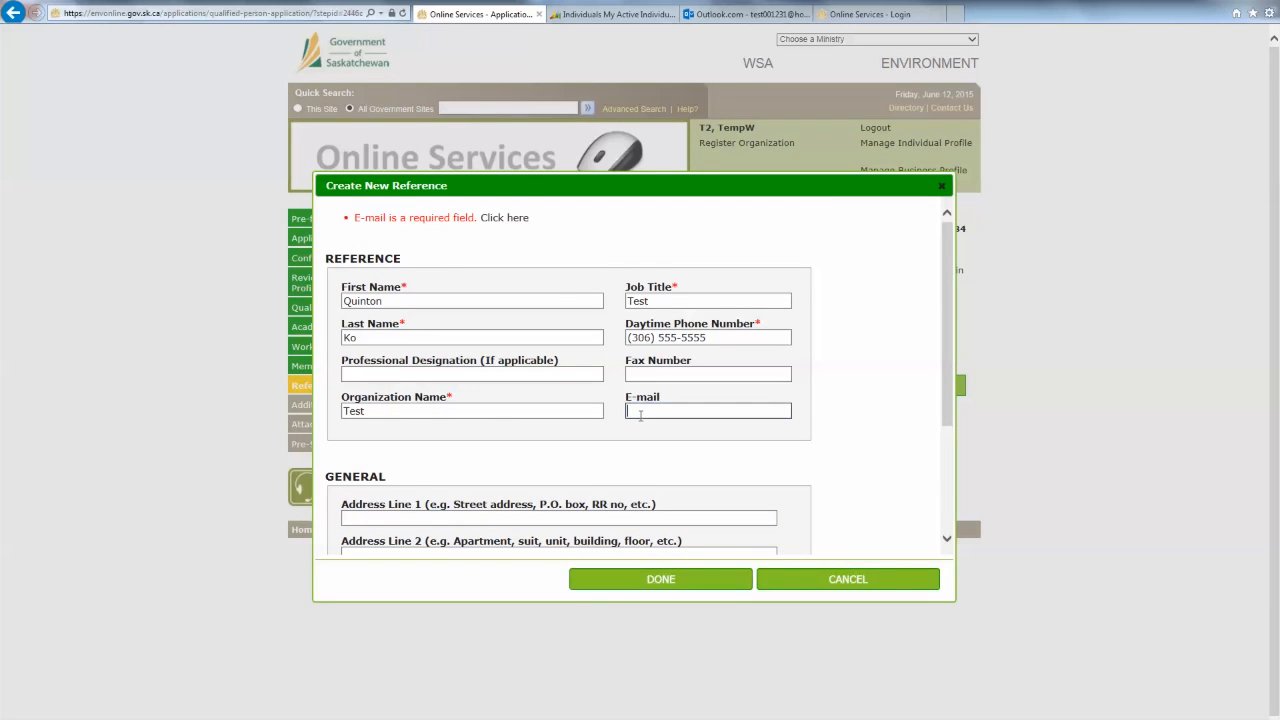
text(a@3.c)
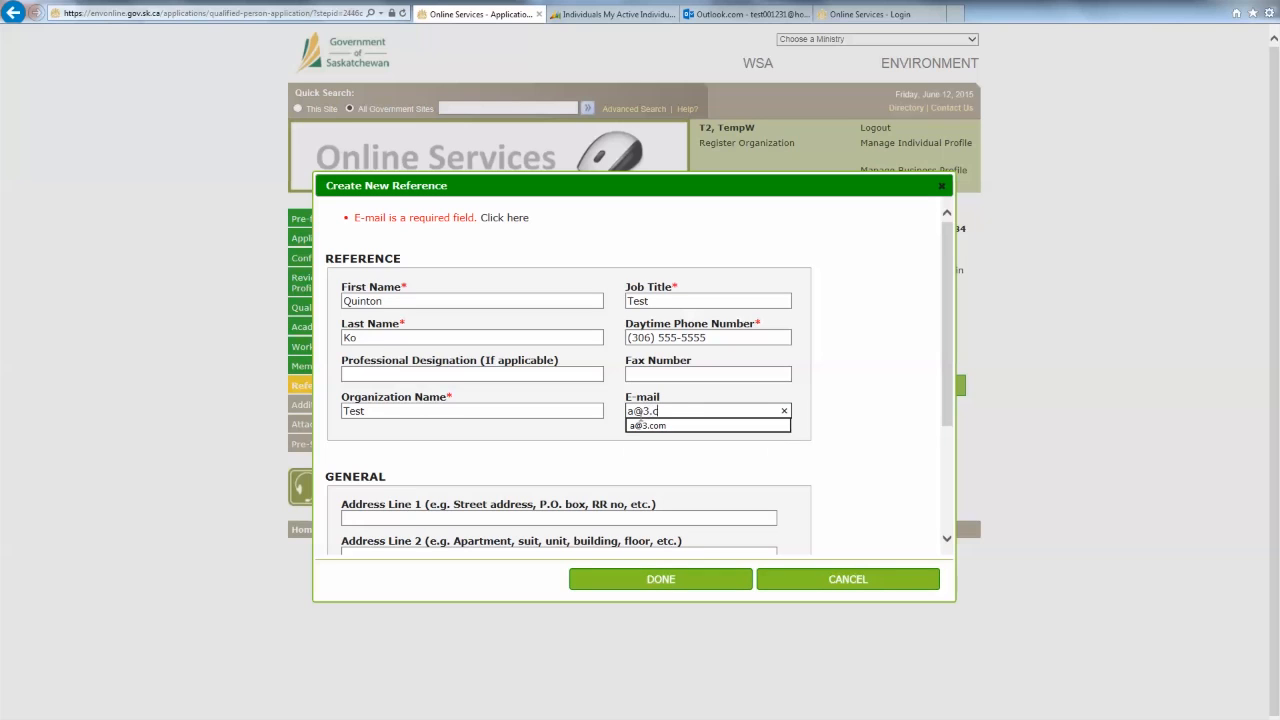
click(639, 425)
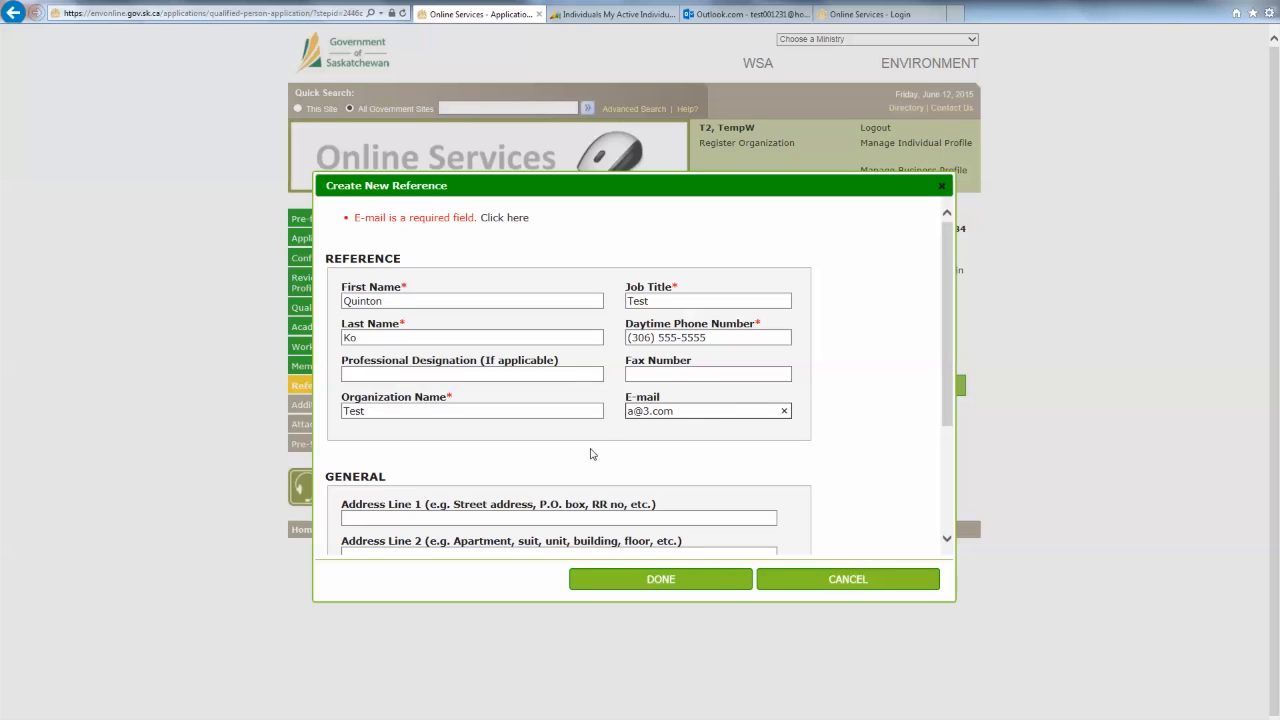
click(658, 579)
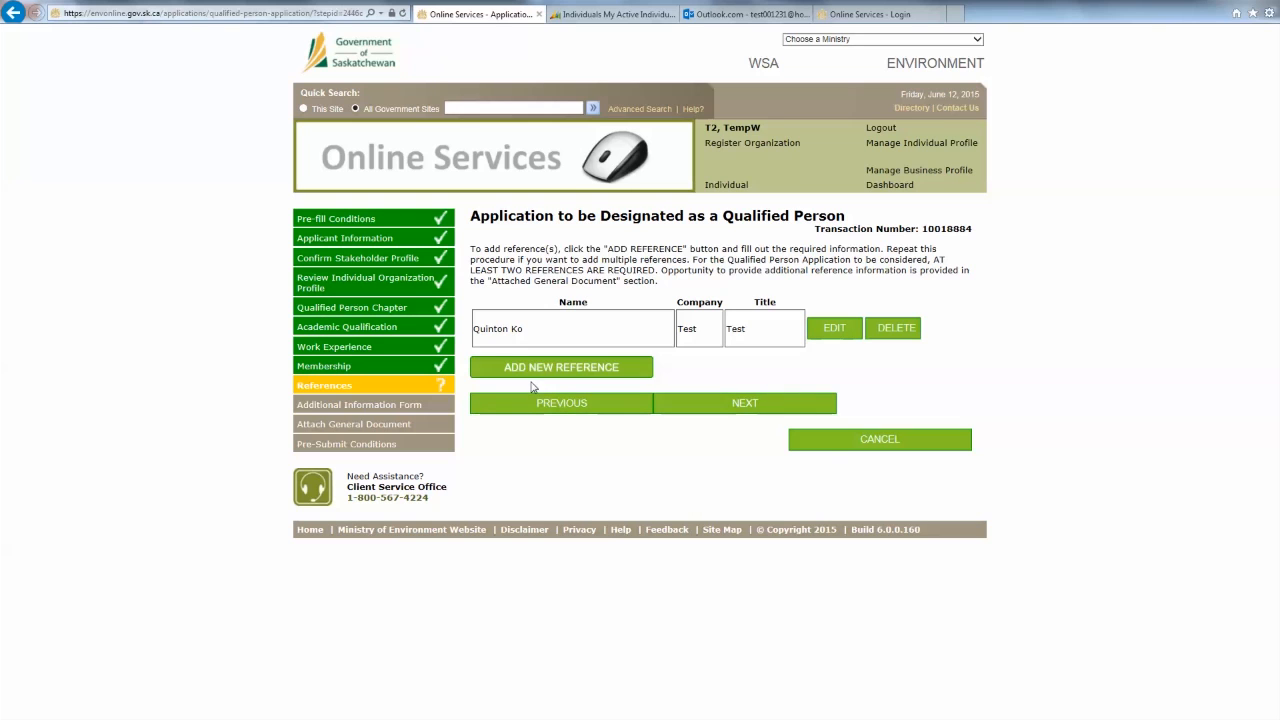
- Add a second reference with name, job title Test, phone, organization Test and e-mail
click(543, 374)
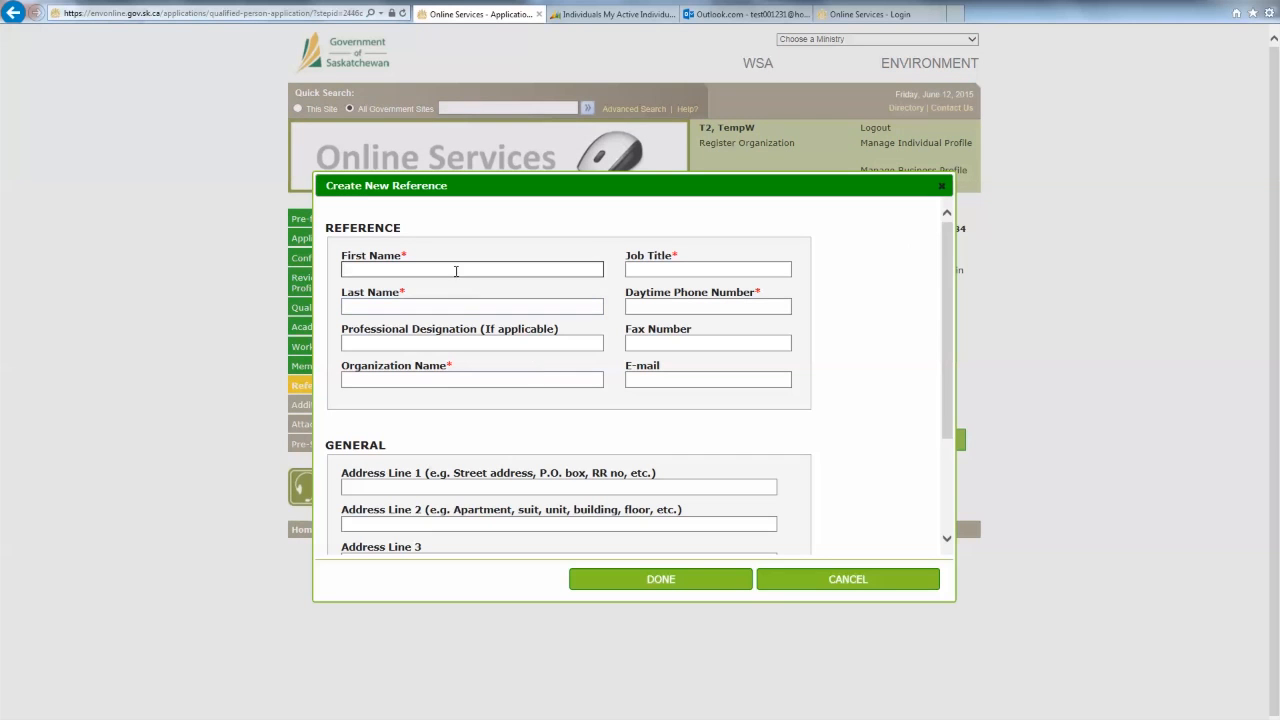
click(456, 270)
key(Tab)
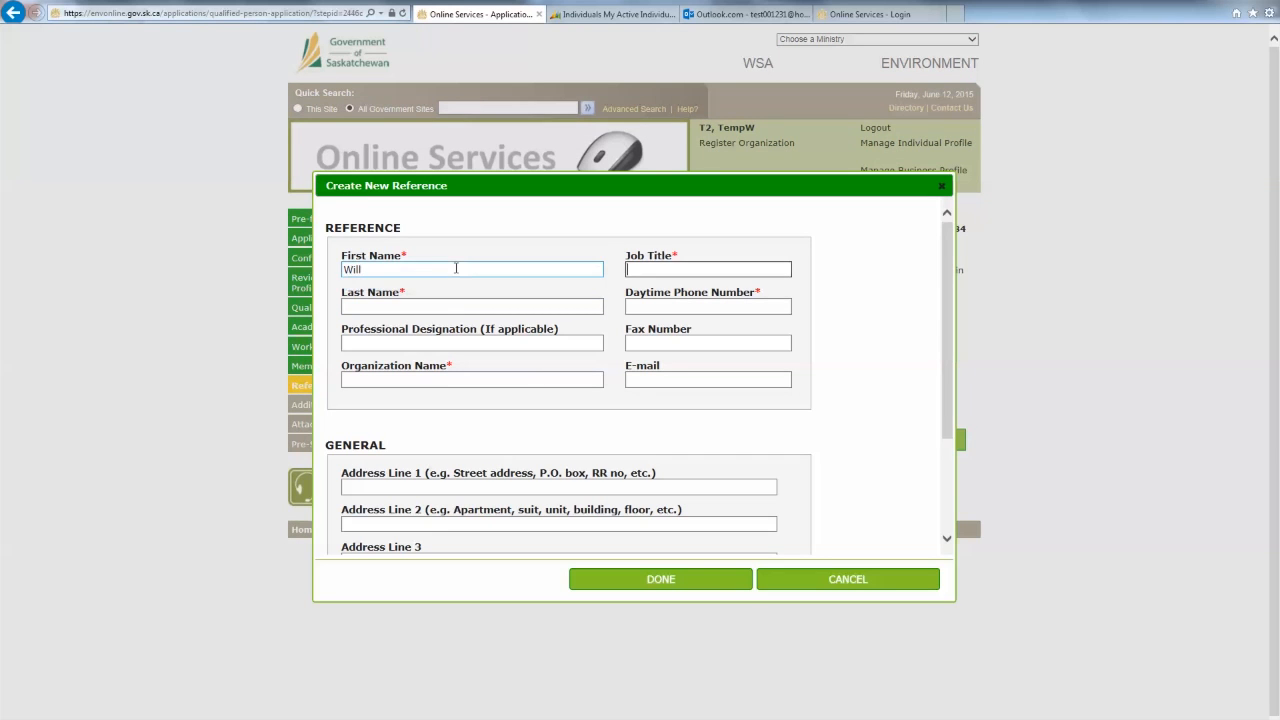
key(Tab)
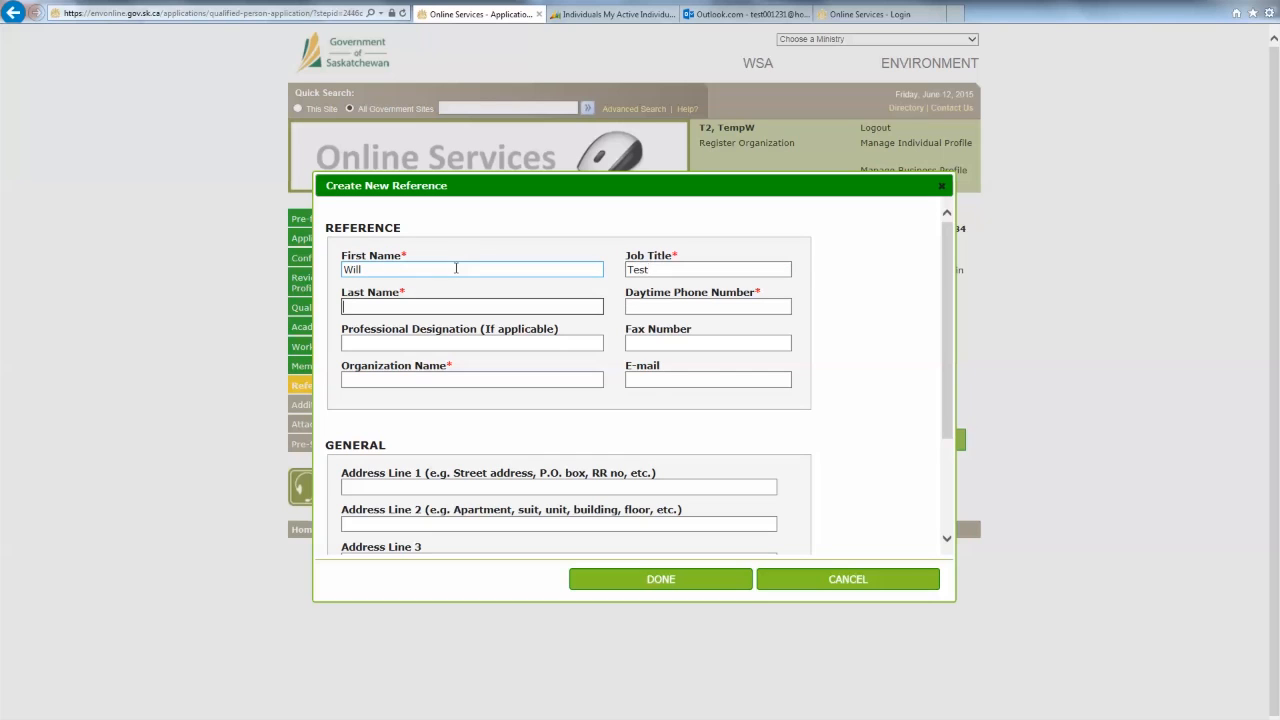
key(Tab)
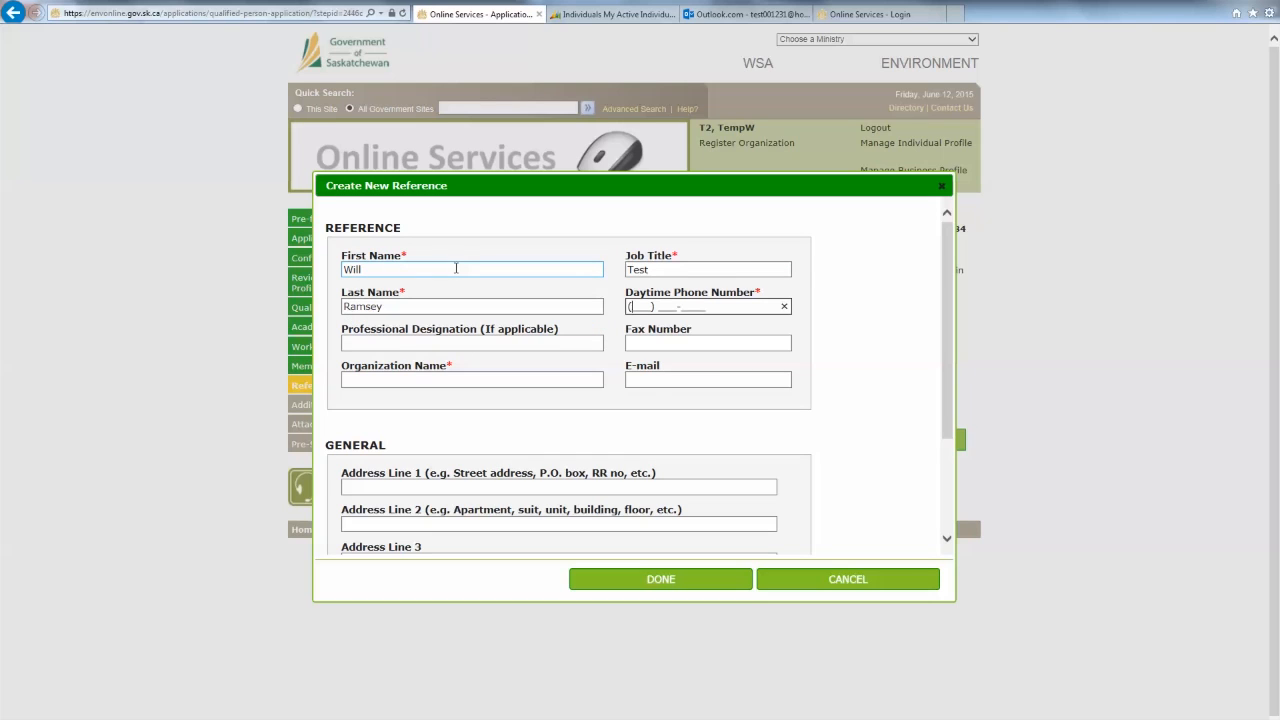
key(Tab)
key(Tab)
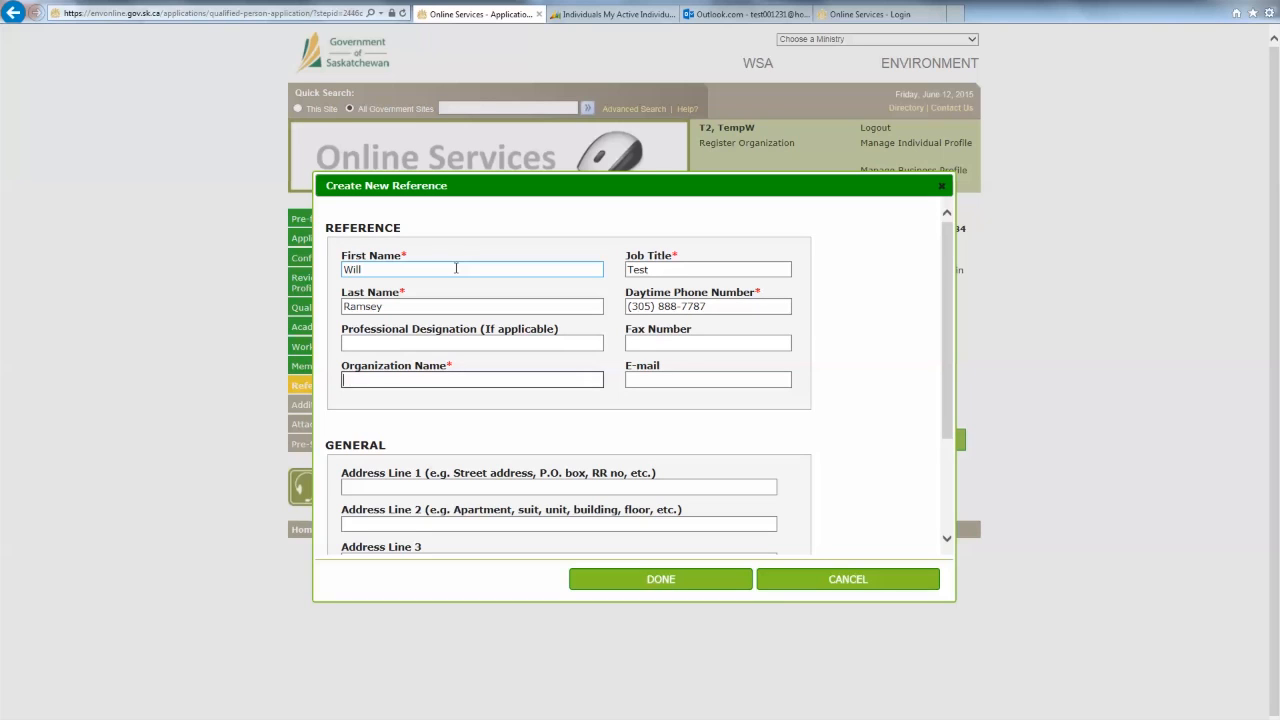
key(Tab)
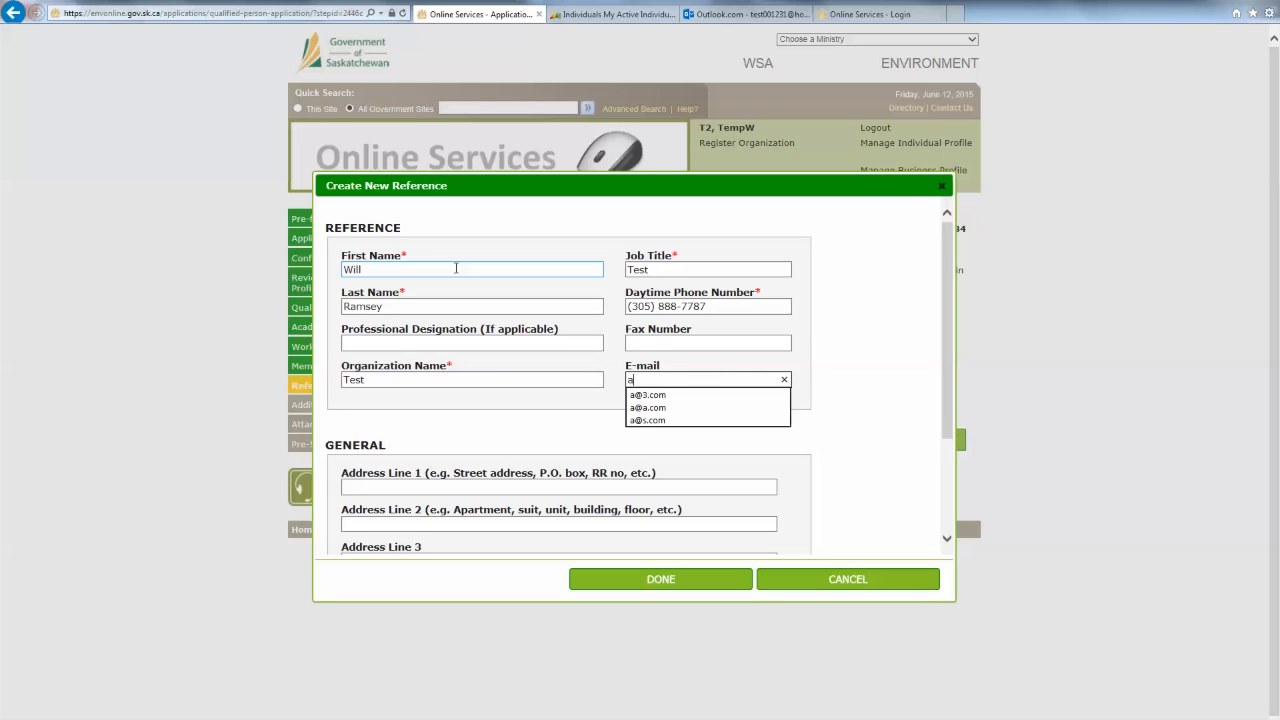
key(Down)
key(Tab)
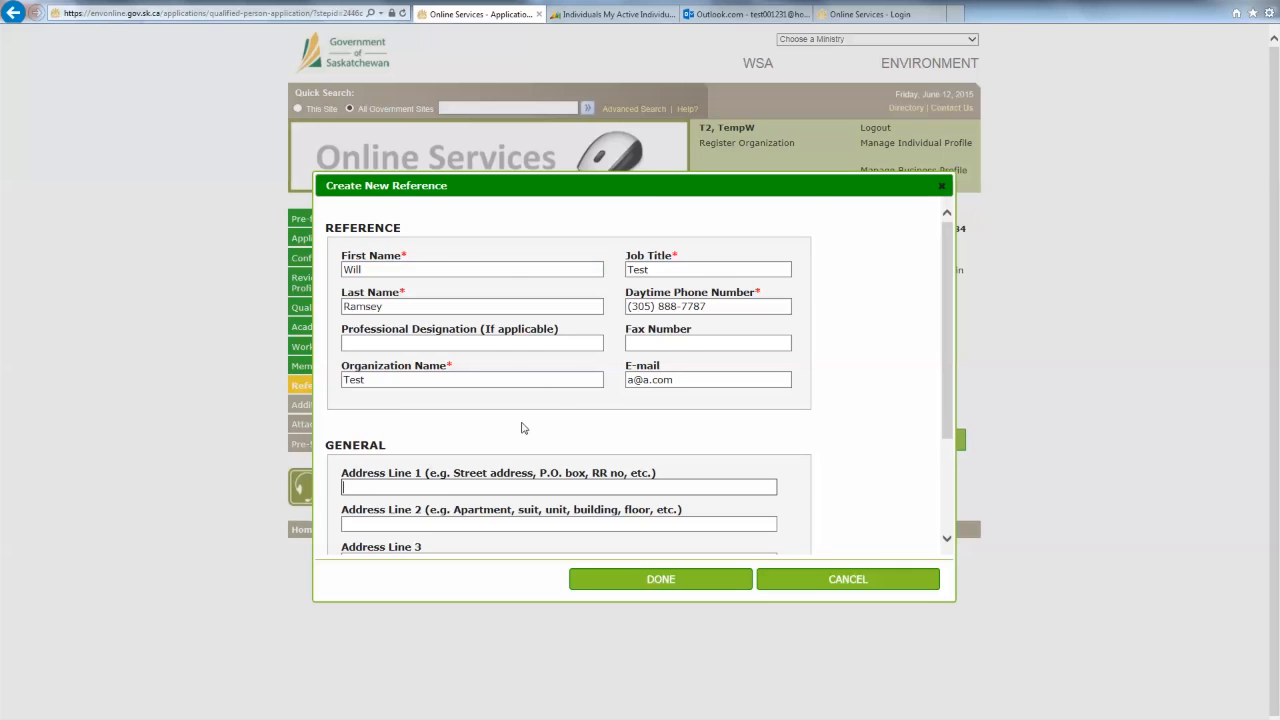
scroll(521, 428, down, 2)
click(594, 578)
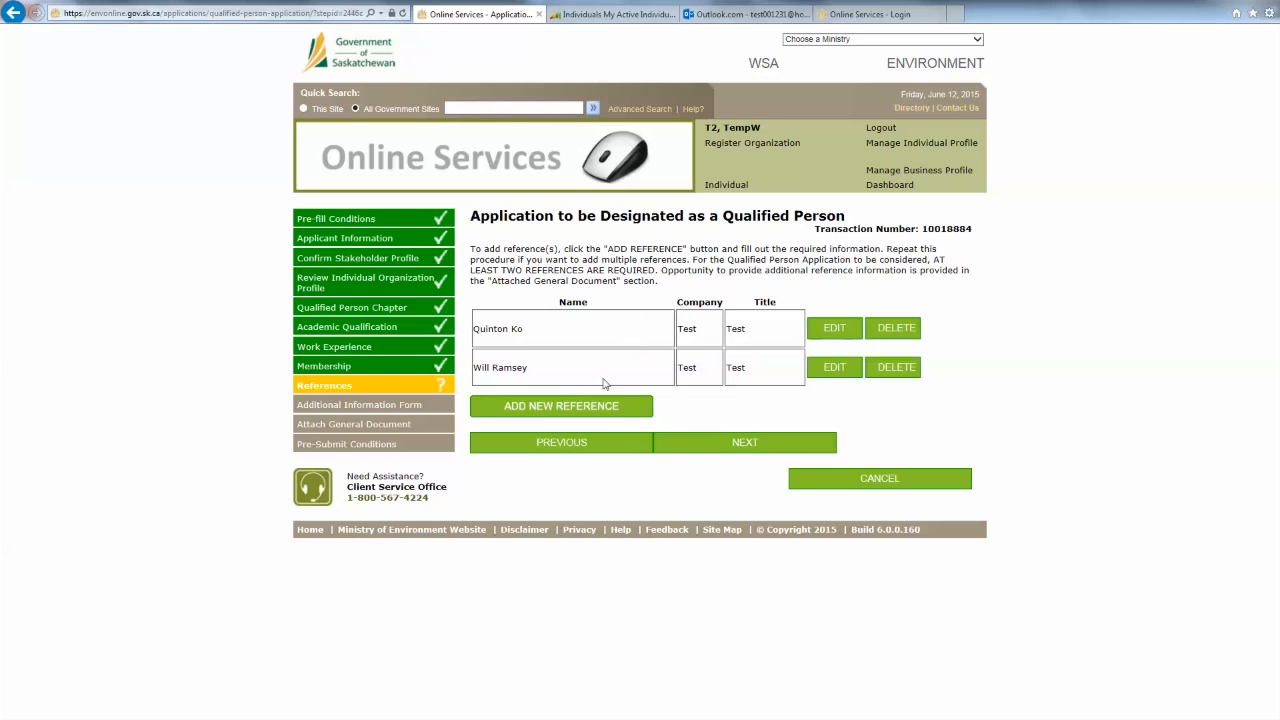
- Skip adding a third reference and leave Additional Information blank to reach document upload
click(590, 409)
click(766, 446)
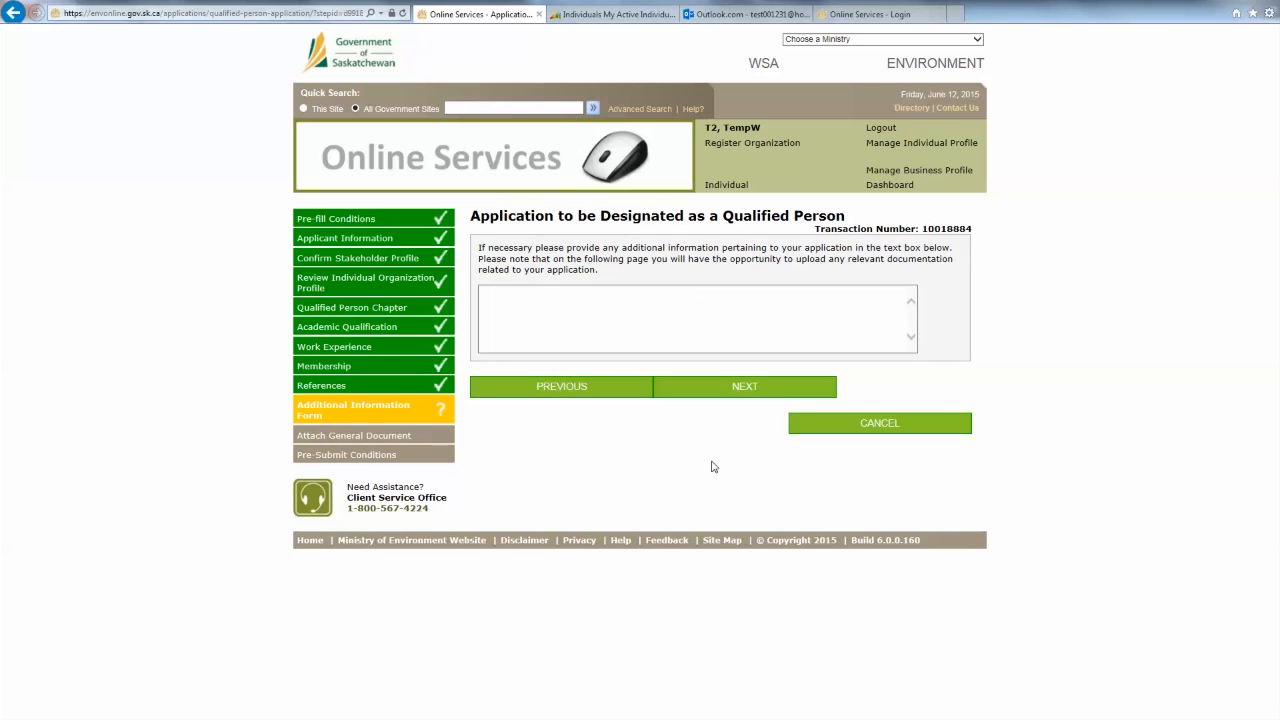
click(659, 337)
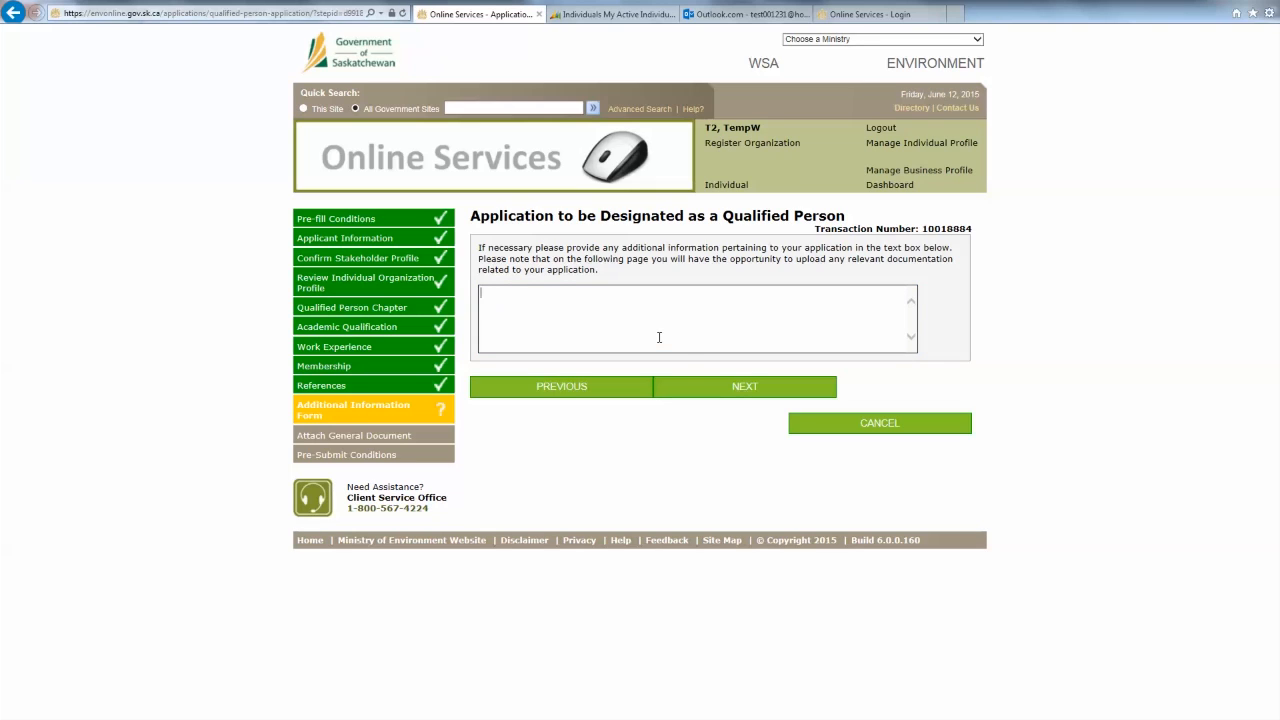
click(735, 392)
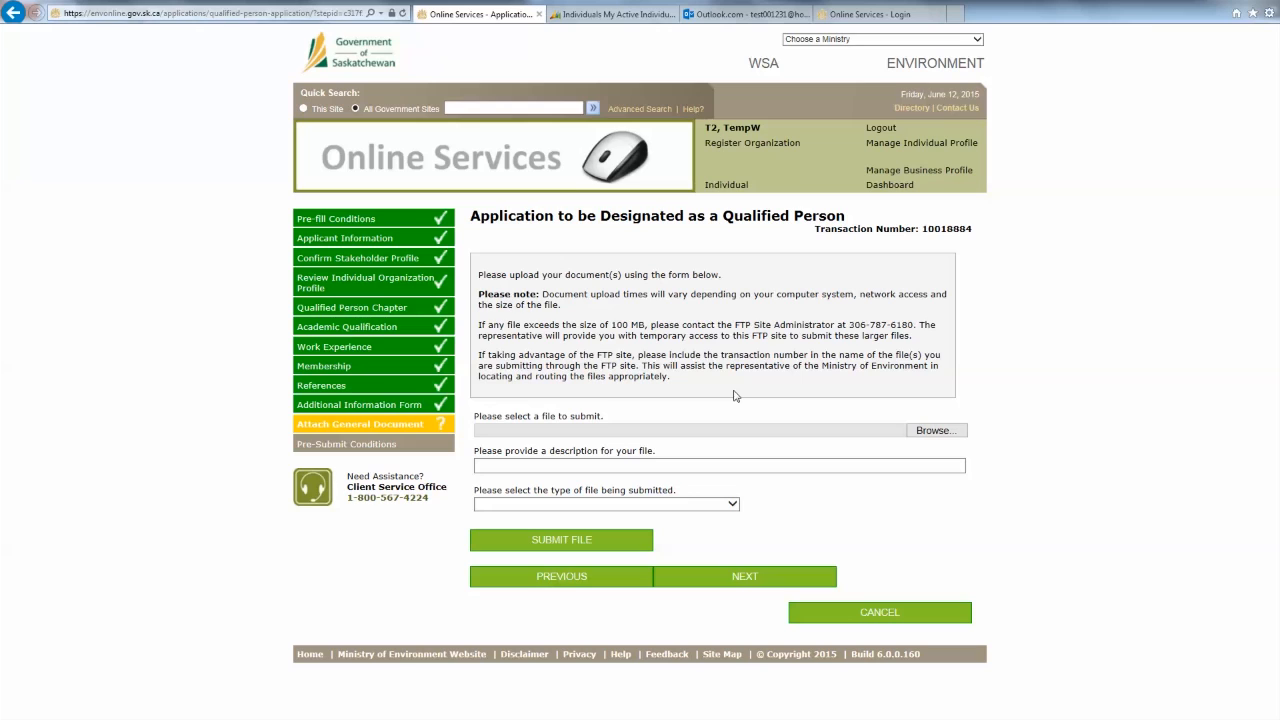
- Upload Picture1.jpg as a Resume/Curriculum Vitae, with a description naming it as the applicant's CV
click(935, 430)
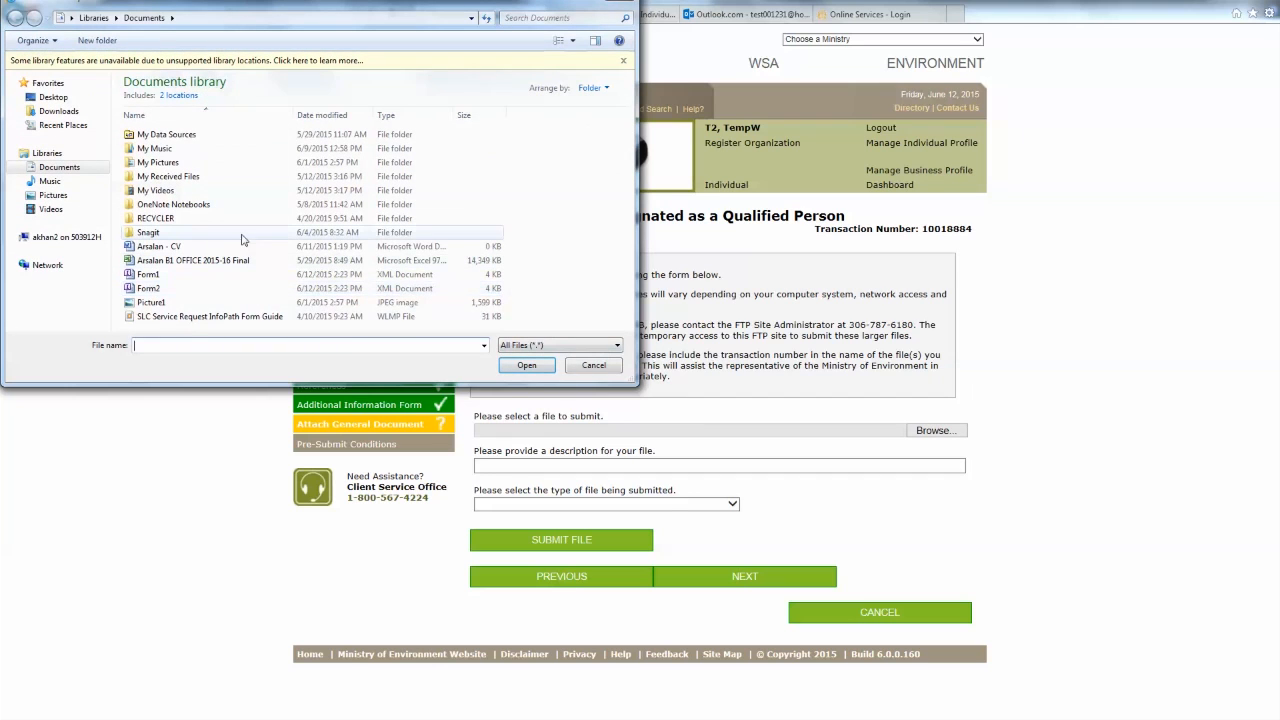
click(250, 302)
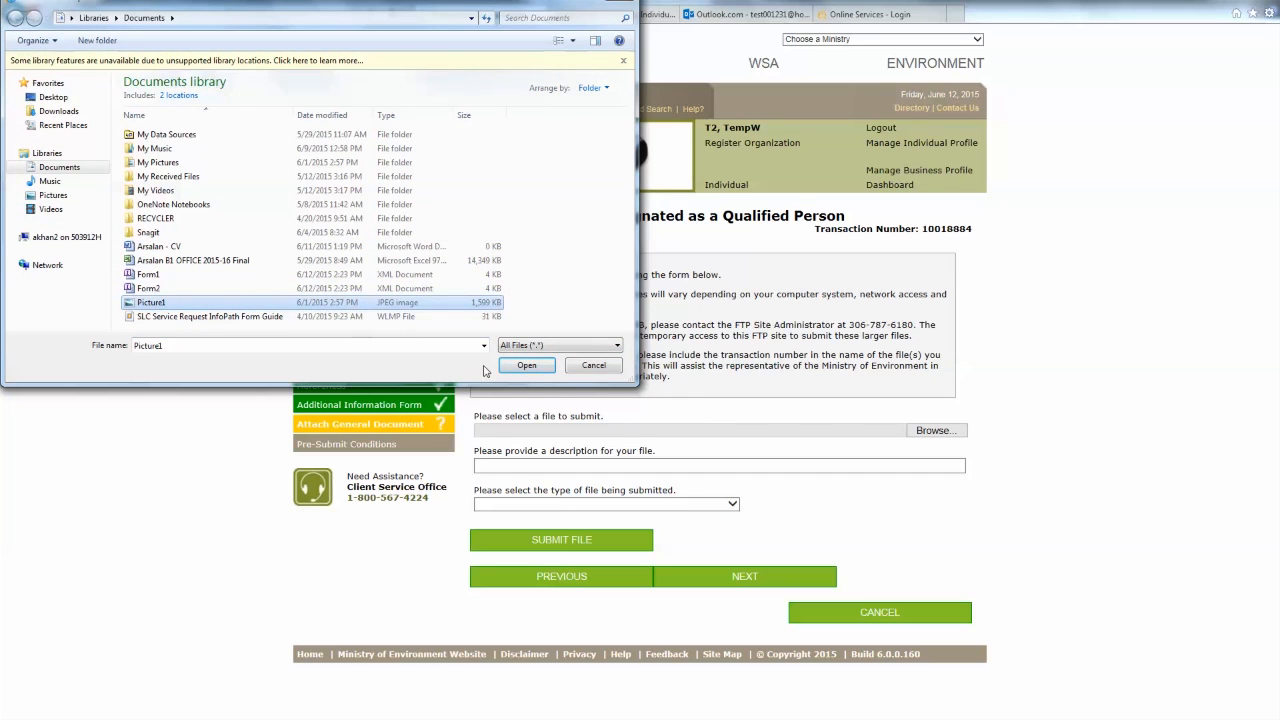
click(516, 367)
click(694, 468)
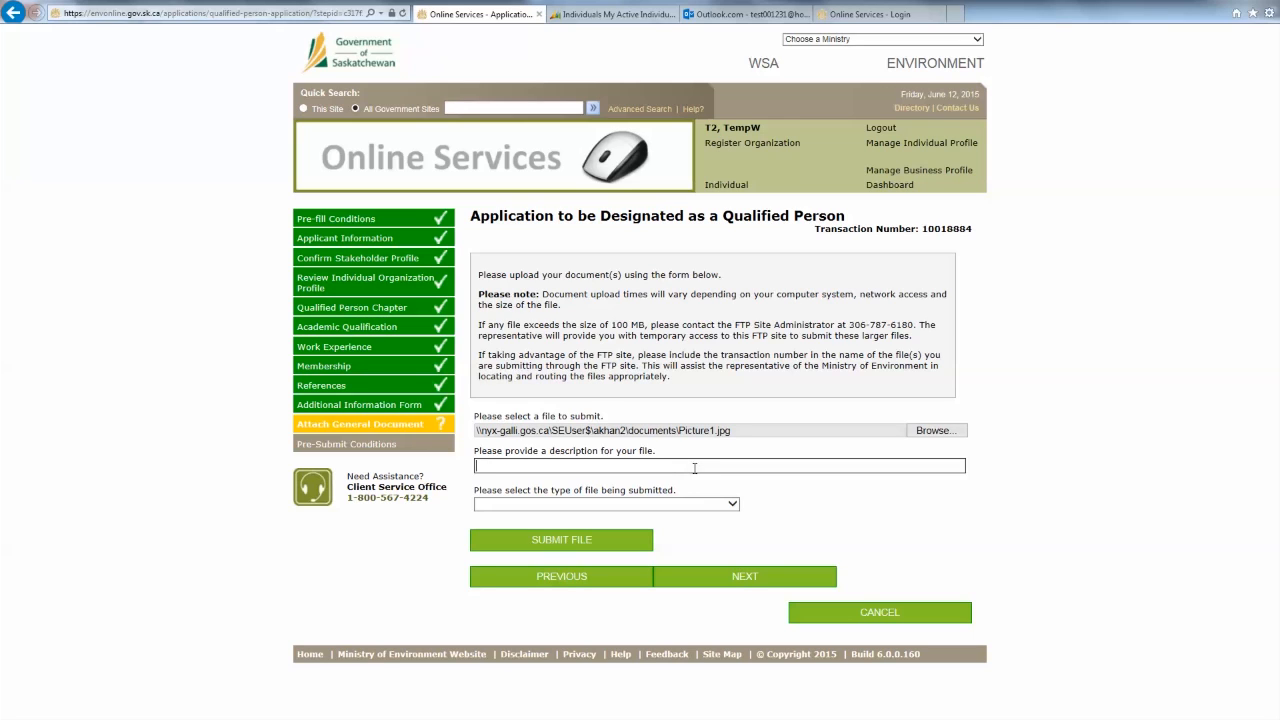
click(700, 505)
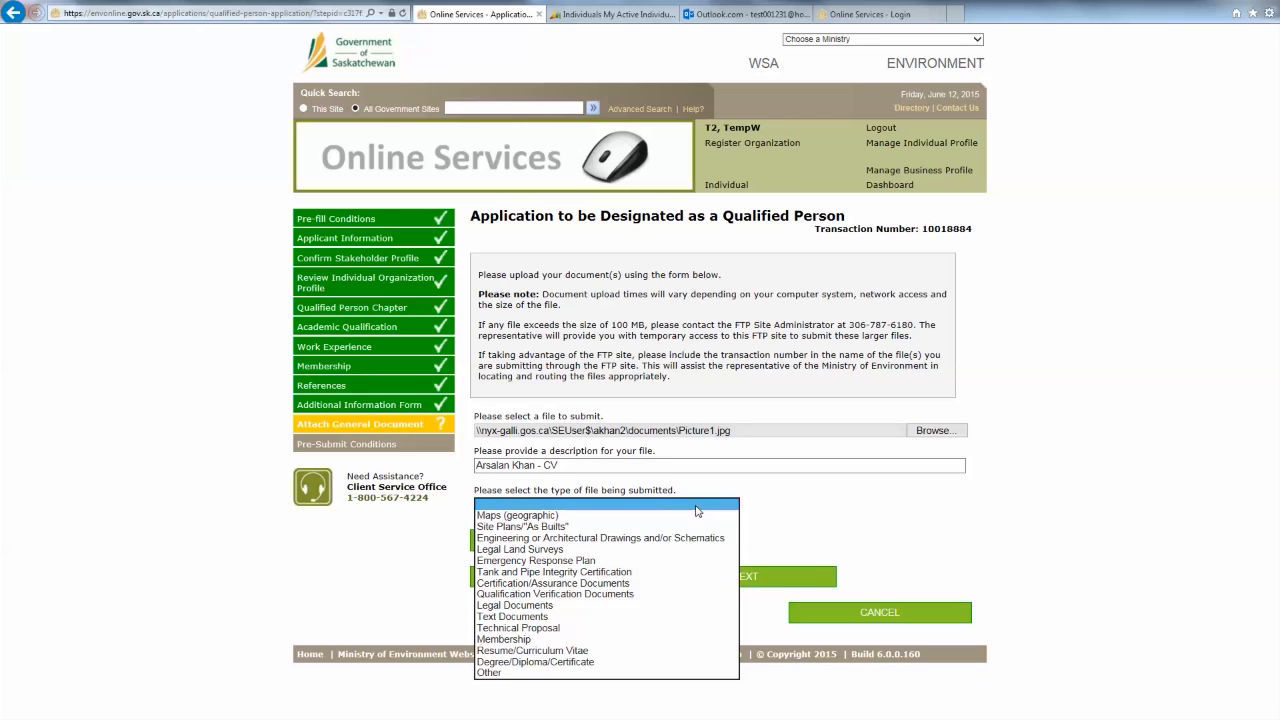
click(585, 651)
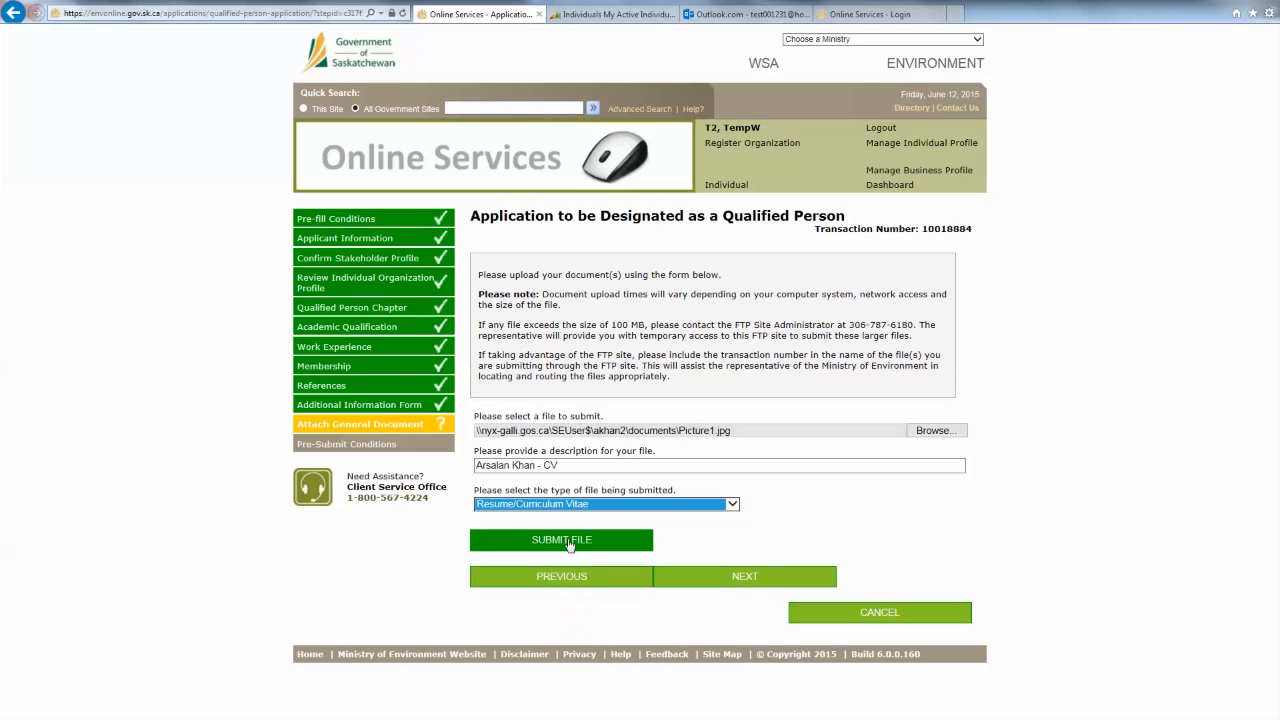
click(572, 543)
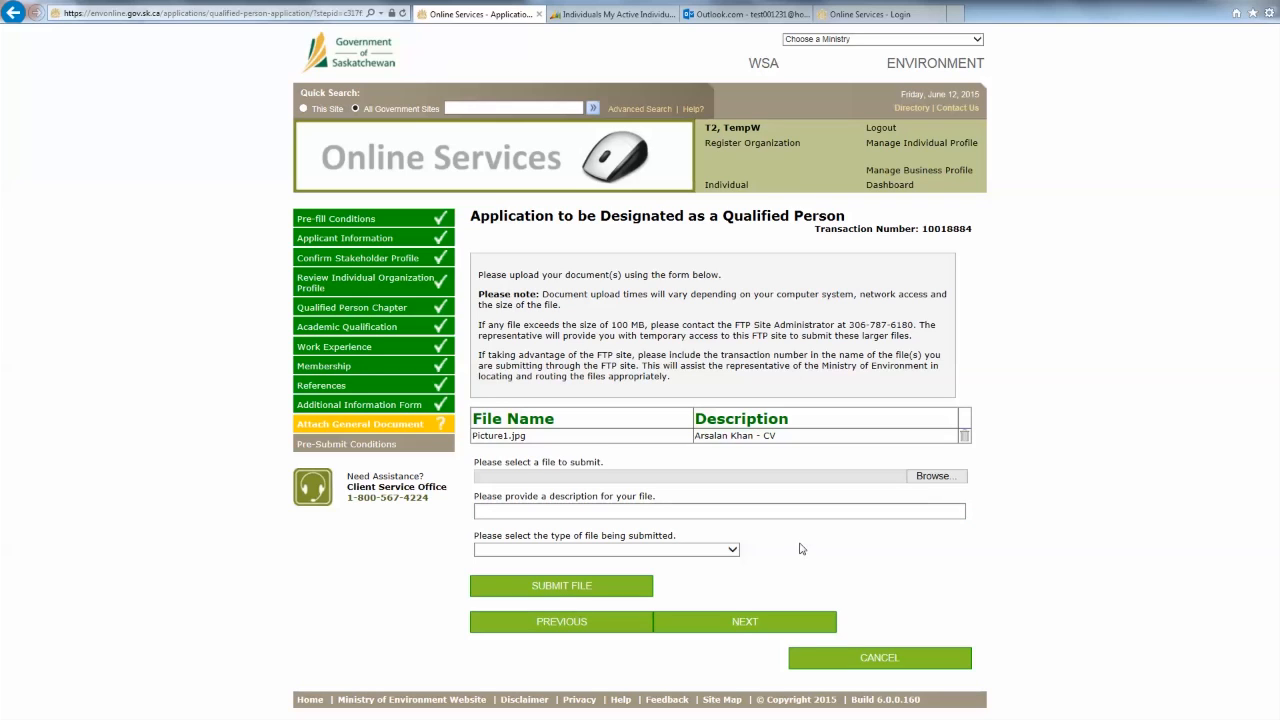
click(710, 625)
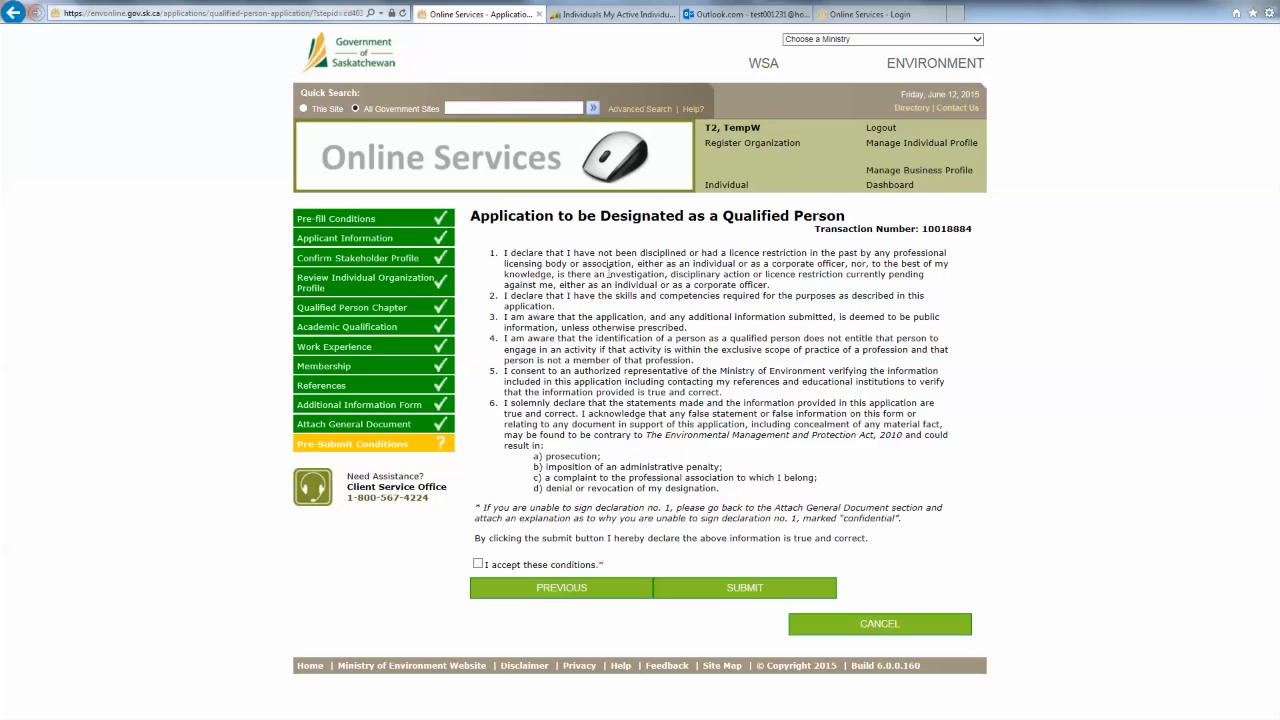
click(543, 589)
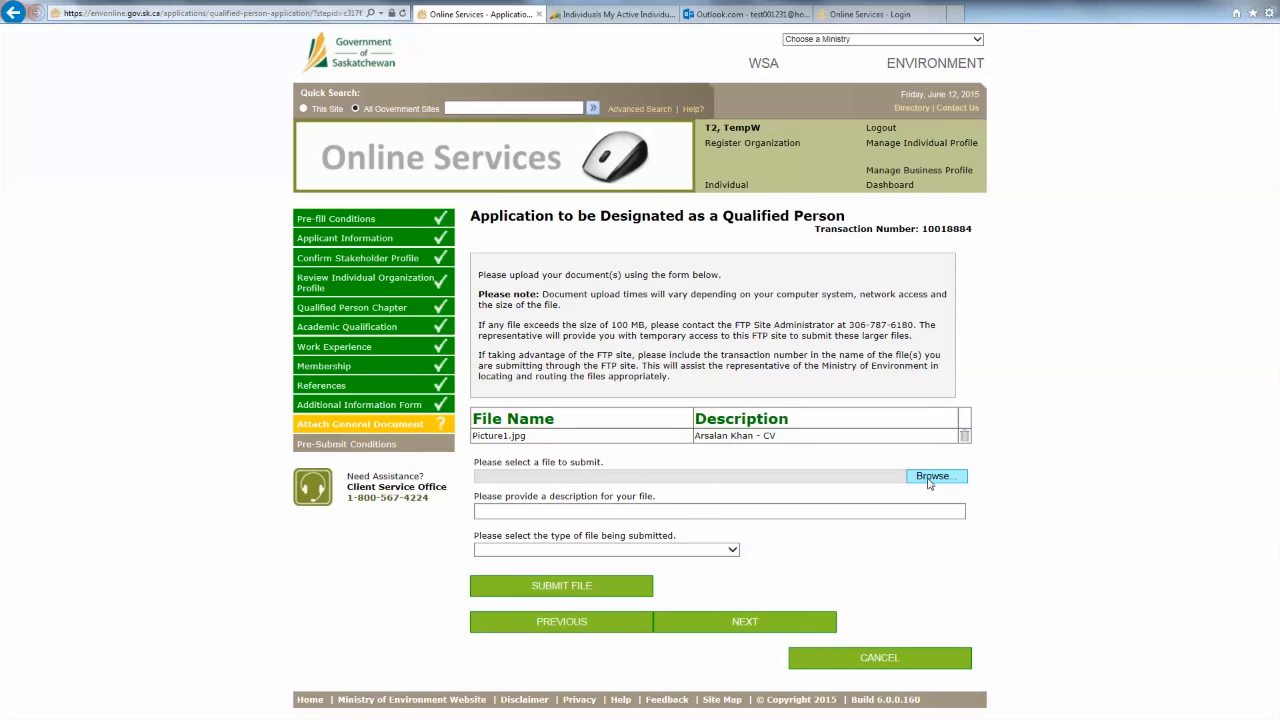
click(722, 518)
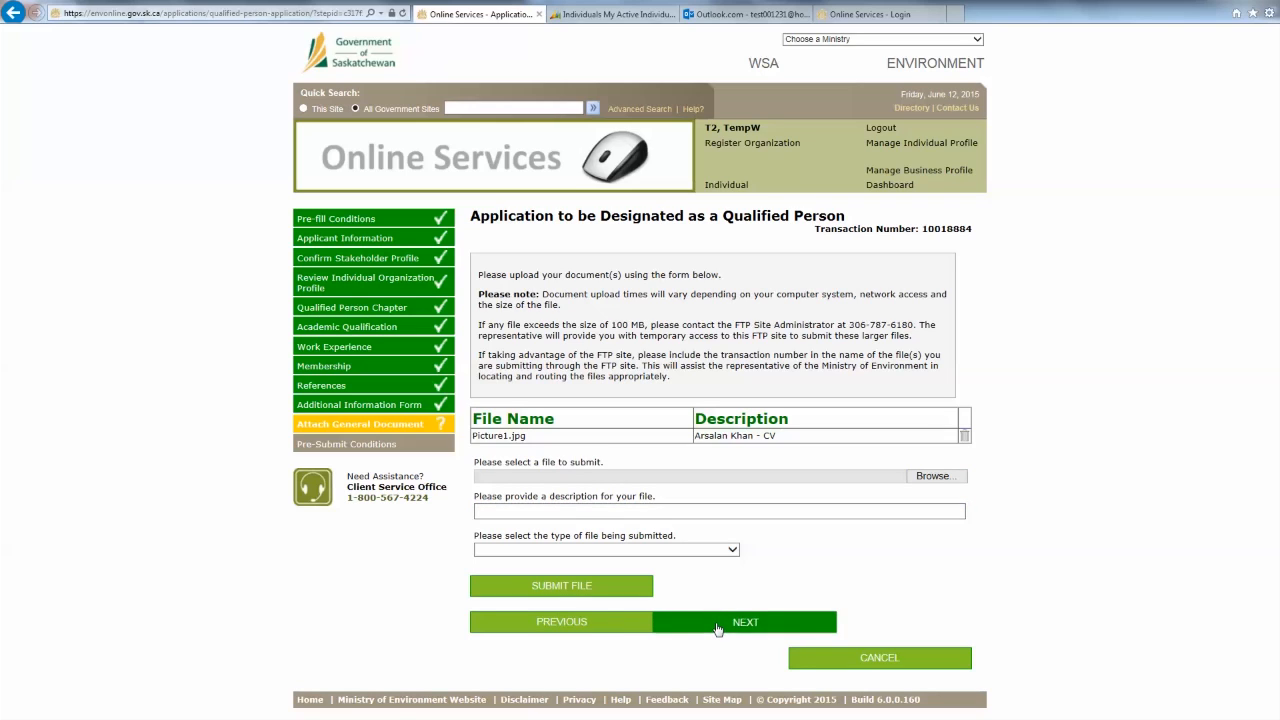
- Review the declarations, accept the pre-submit conditions, and submit the Qualified Person application
click(717, 628)
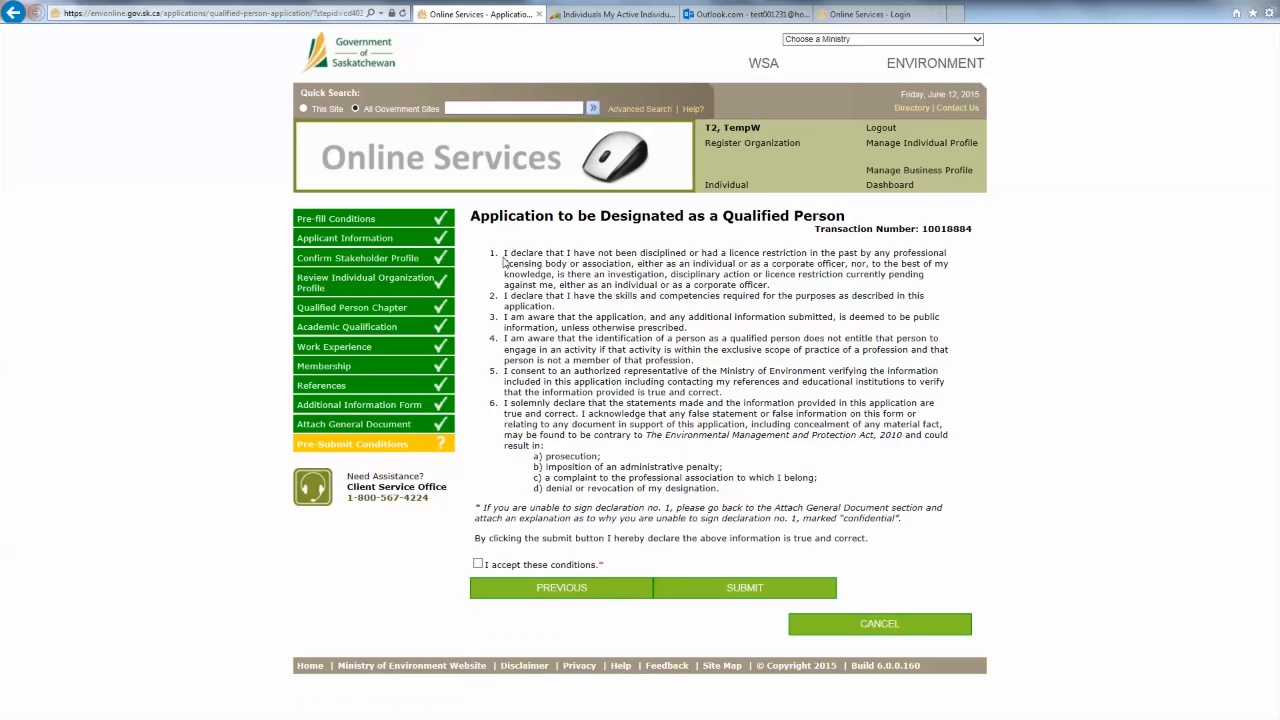
drag(504, 252, 798, 288)
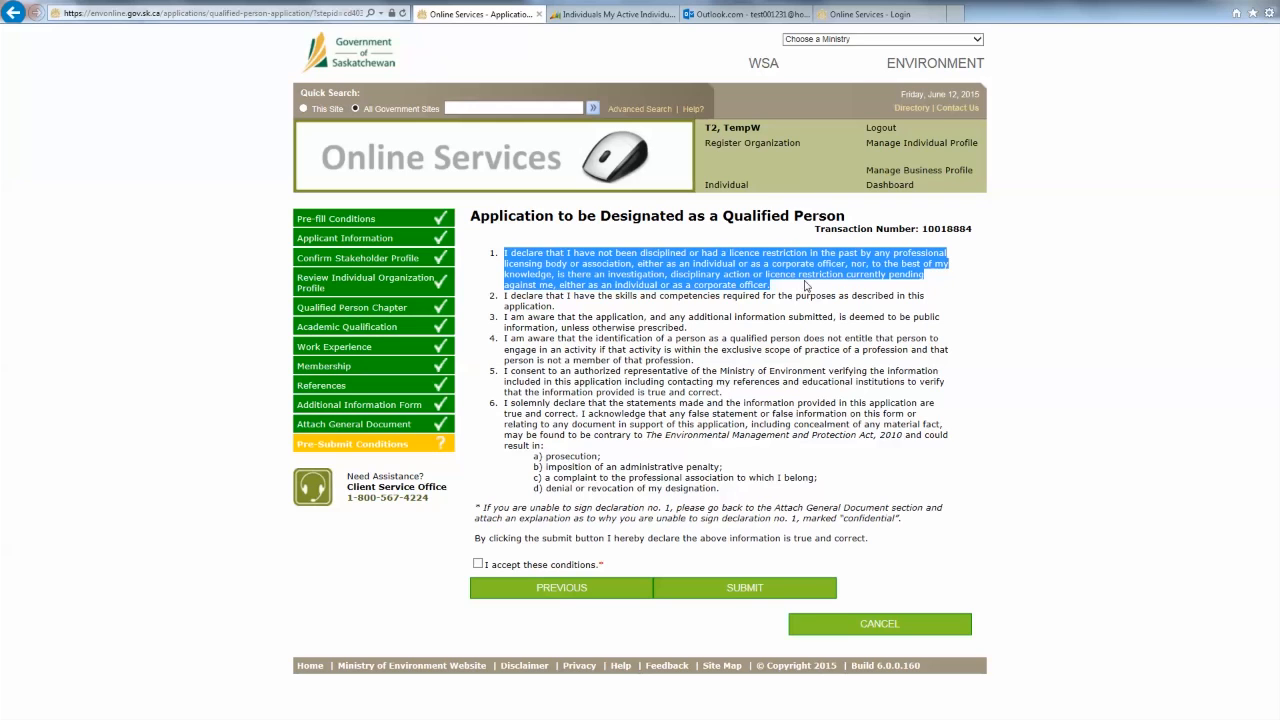
click(490, 470)
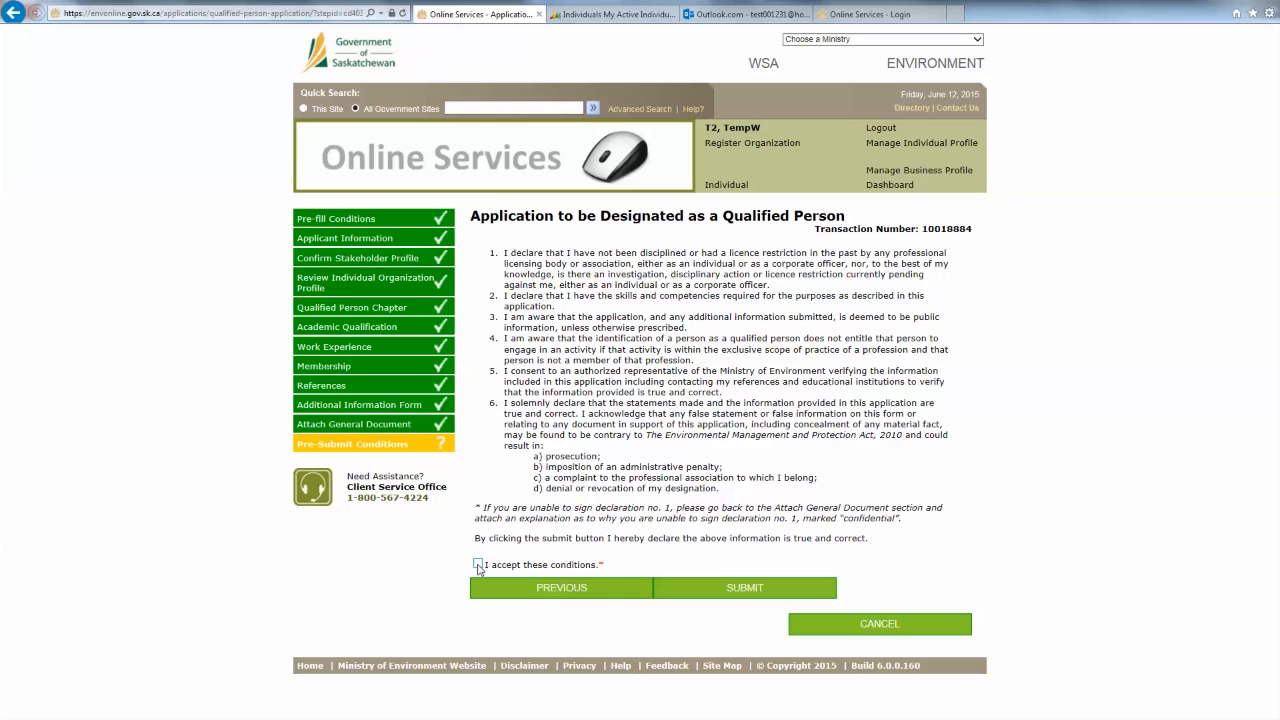
click(478, 565)
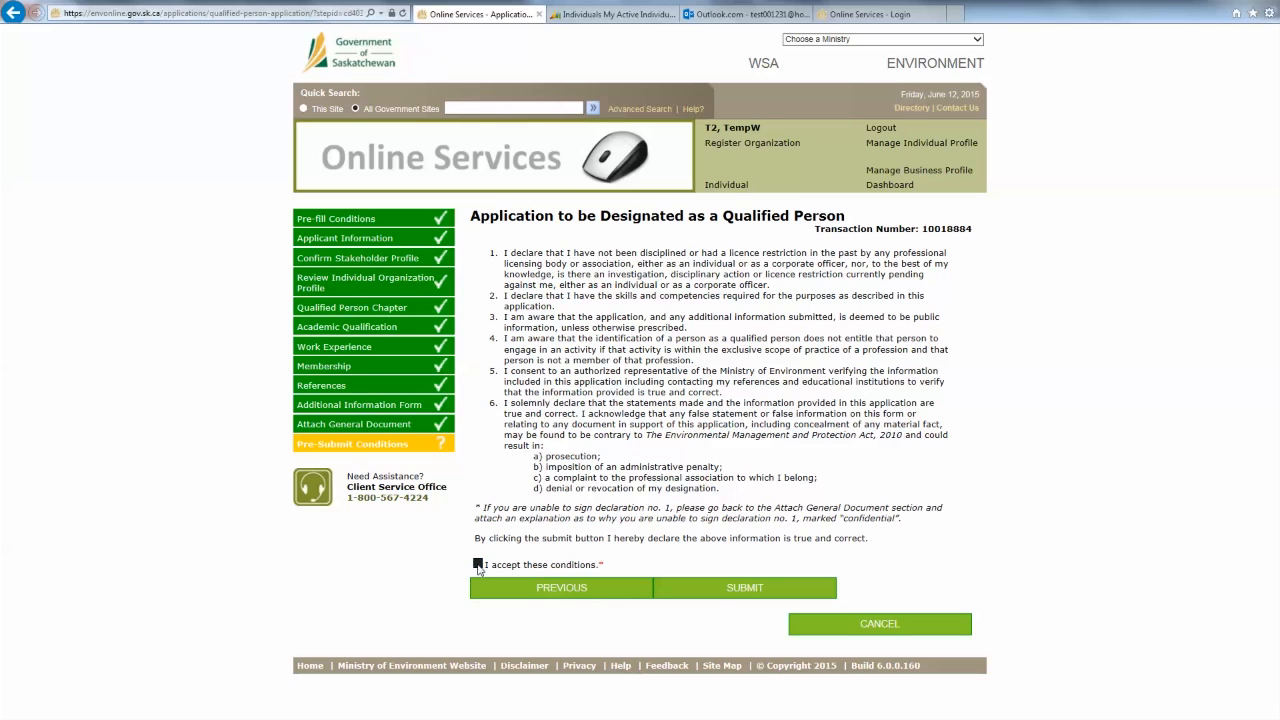
click(683, 590)
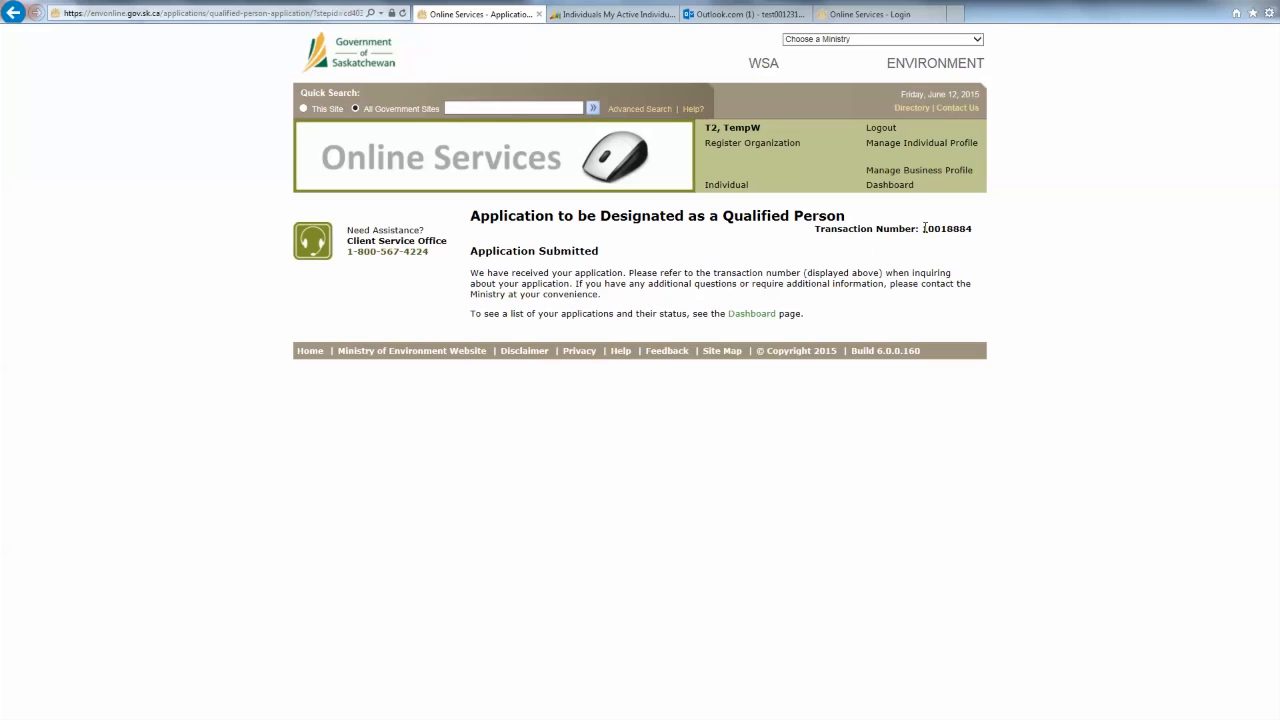
- Note the transaction number and find the application listed as Submitted on the dashboard
drag(925, 229, 985, 231)
click(985, 244)
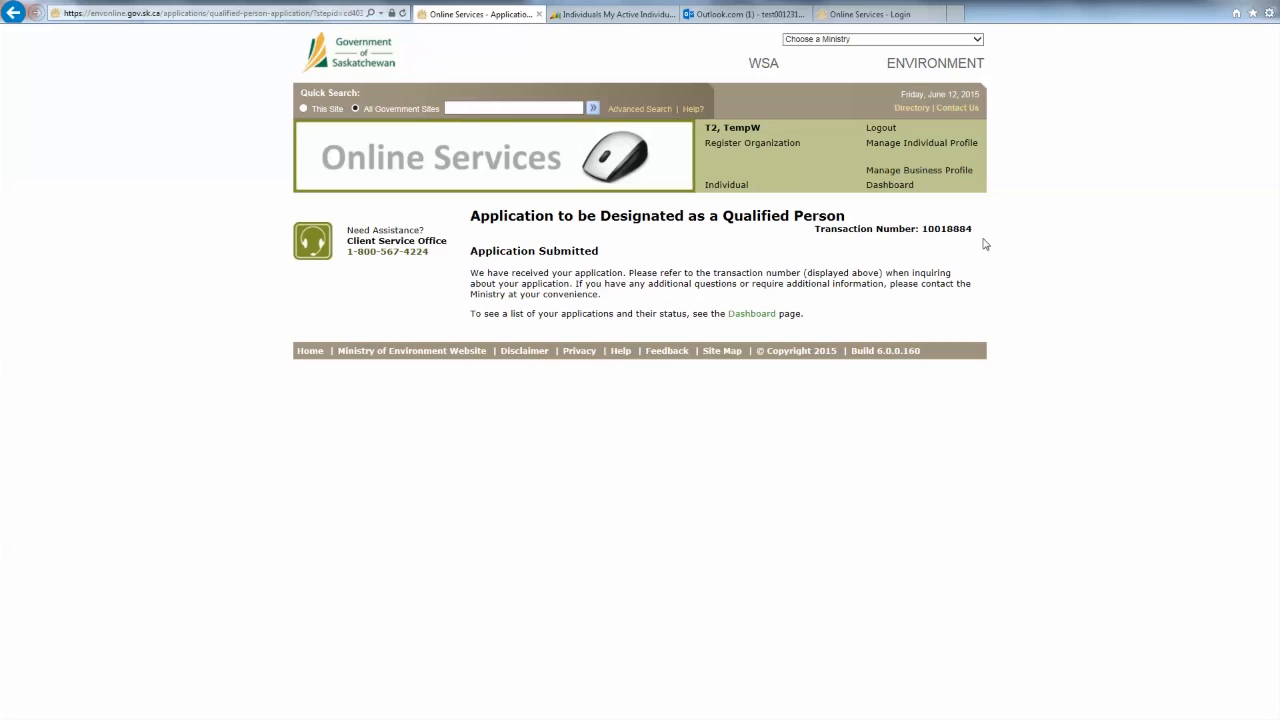
click(907, 192)
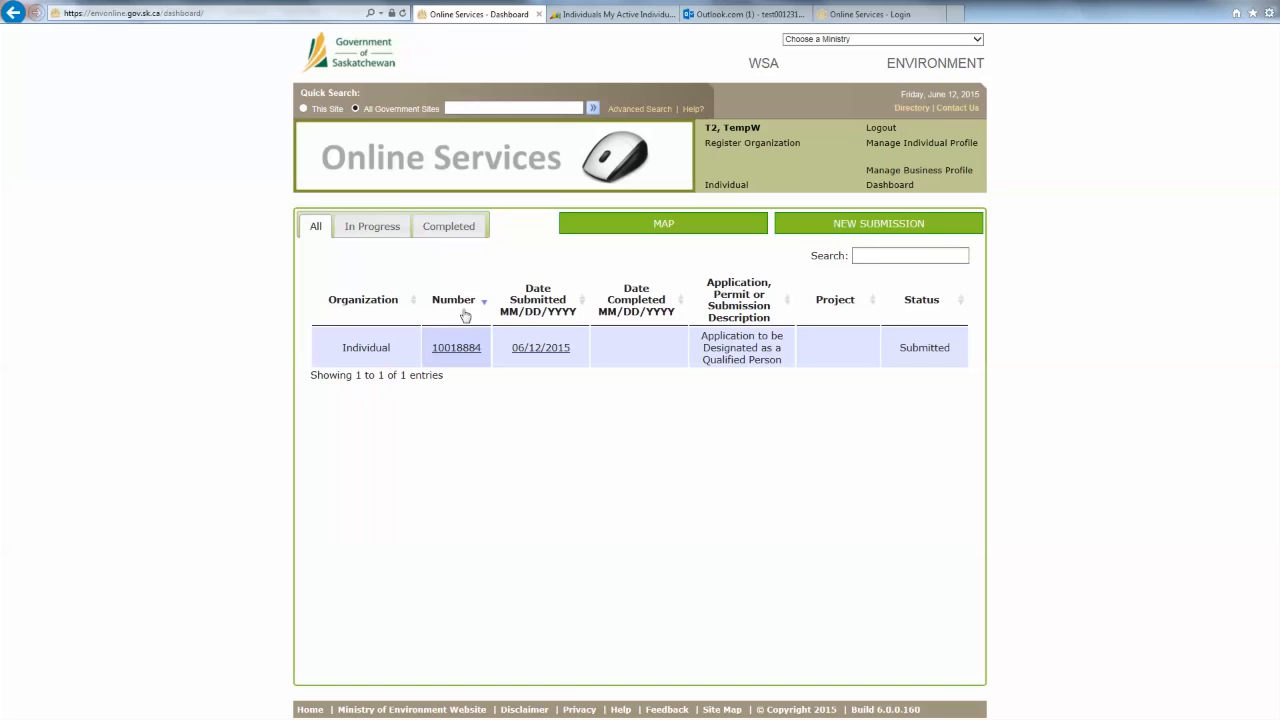
drag(430, 349, 486, 356)
click(473, 387)
- Open the application's submission report, scroll through it, and close its tab
click(538, 350)
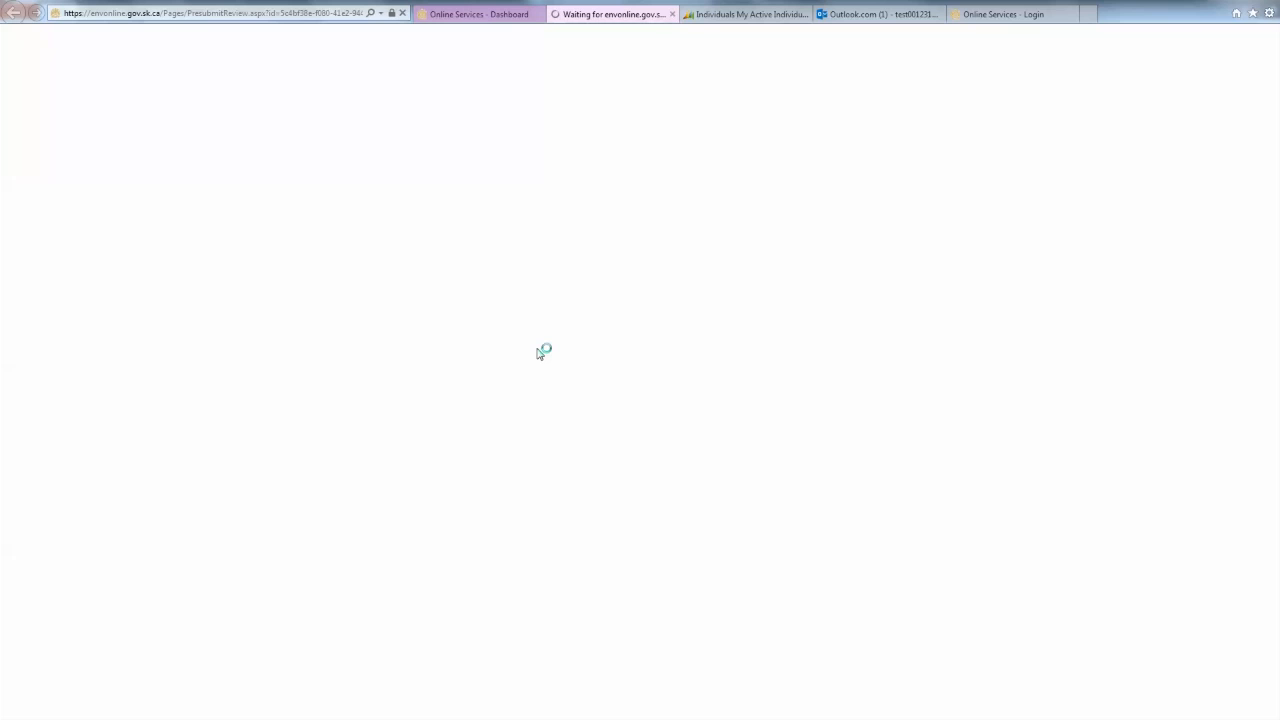
scroll(400, 415, down, 3)
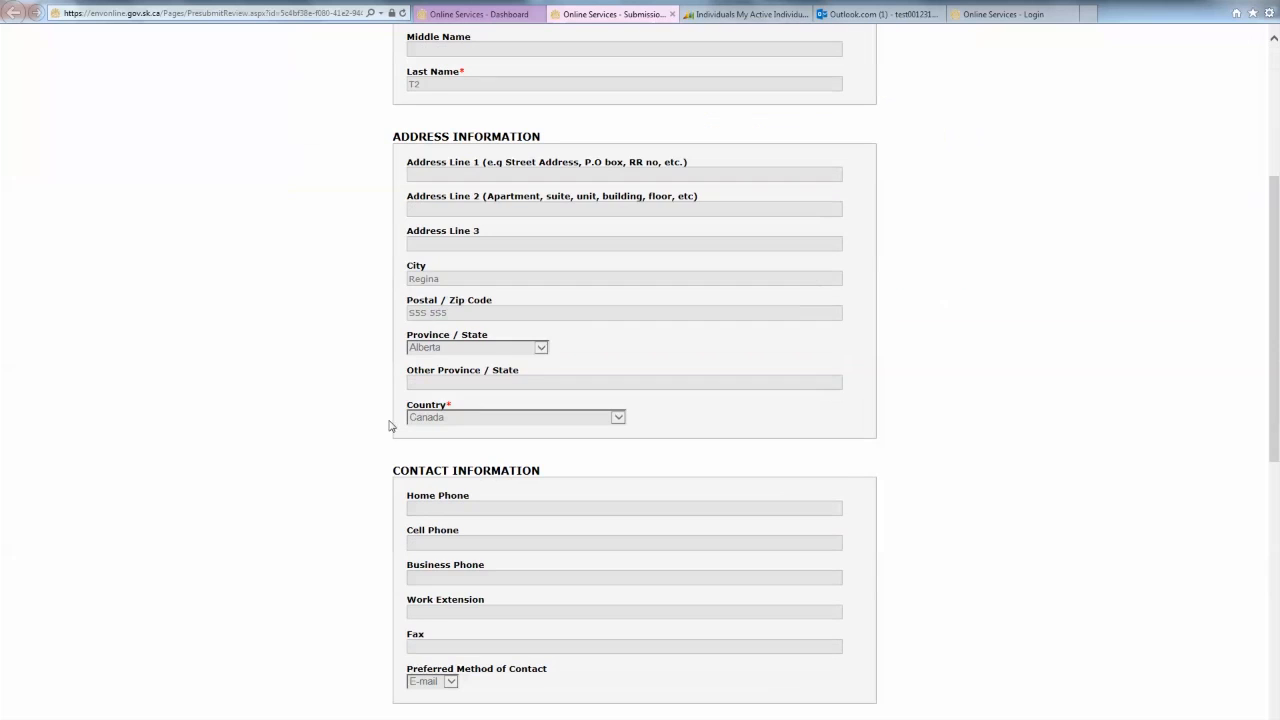
scroll(363, 423, down, 5)
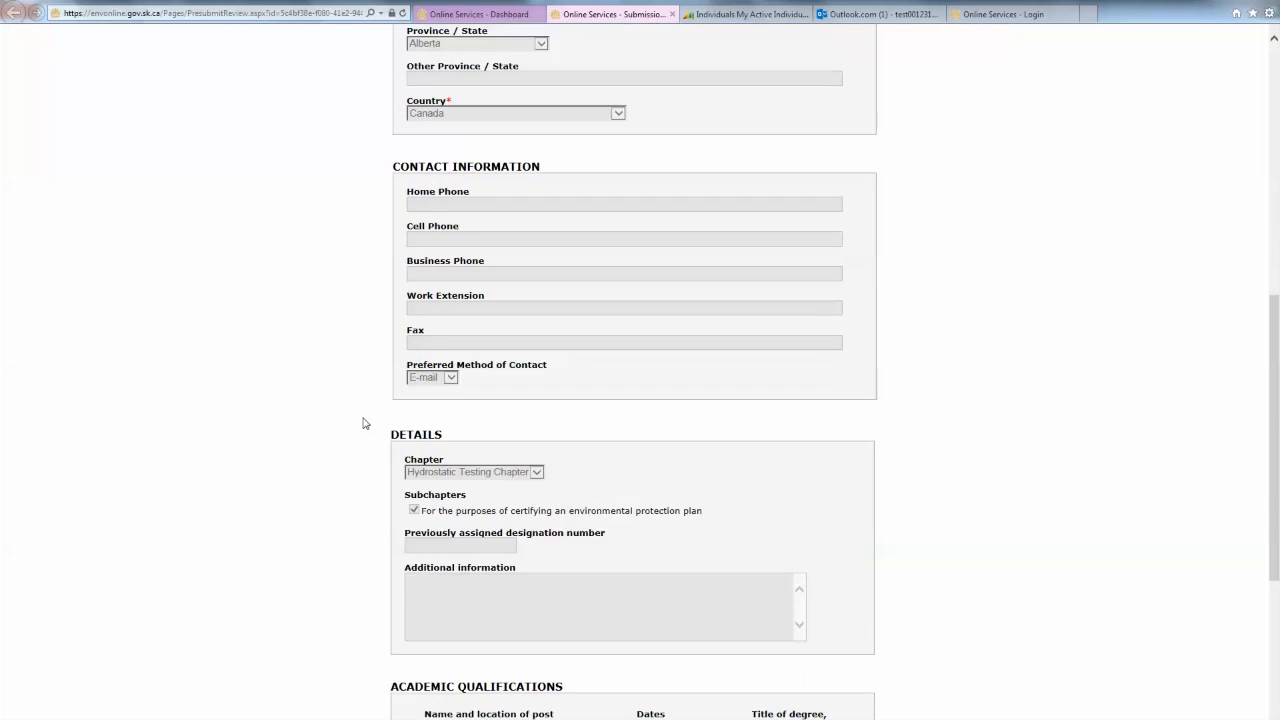
scroll(363, 423, down, 1)
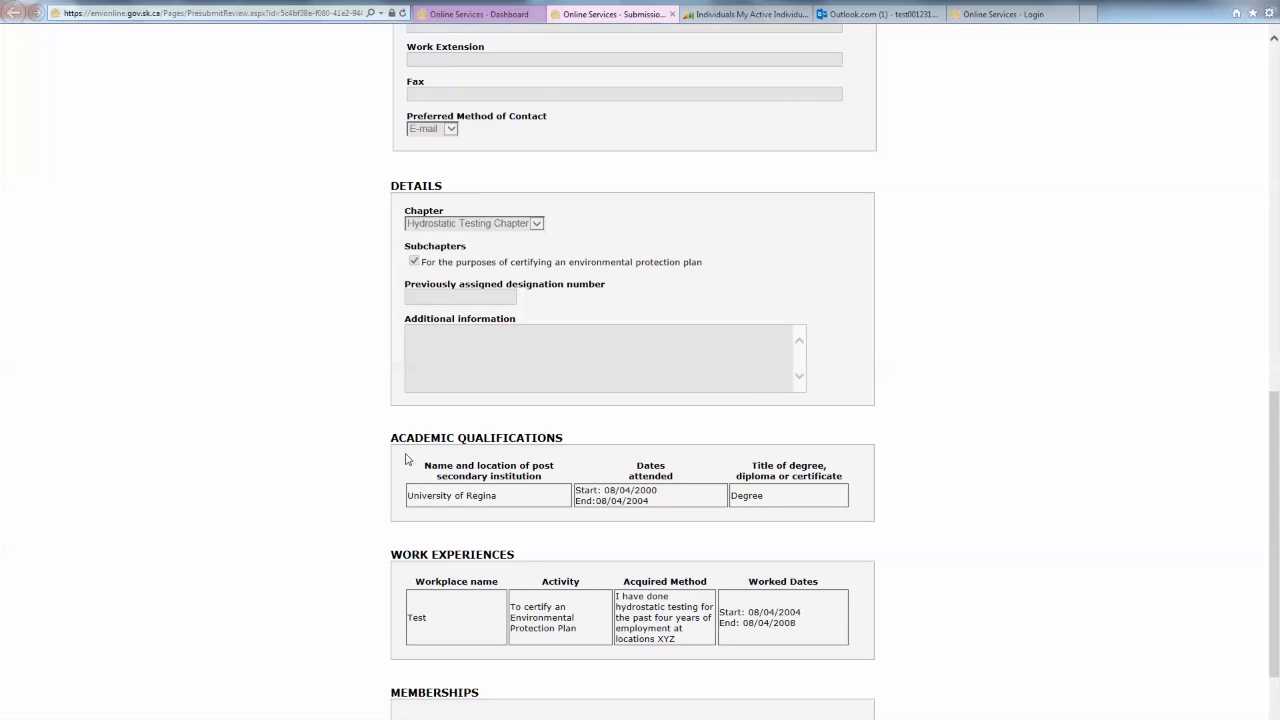
scroll(474, 460, down, 1)
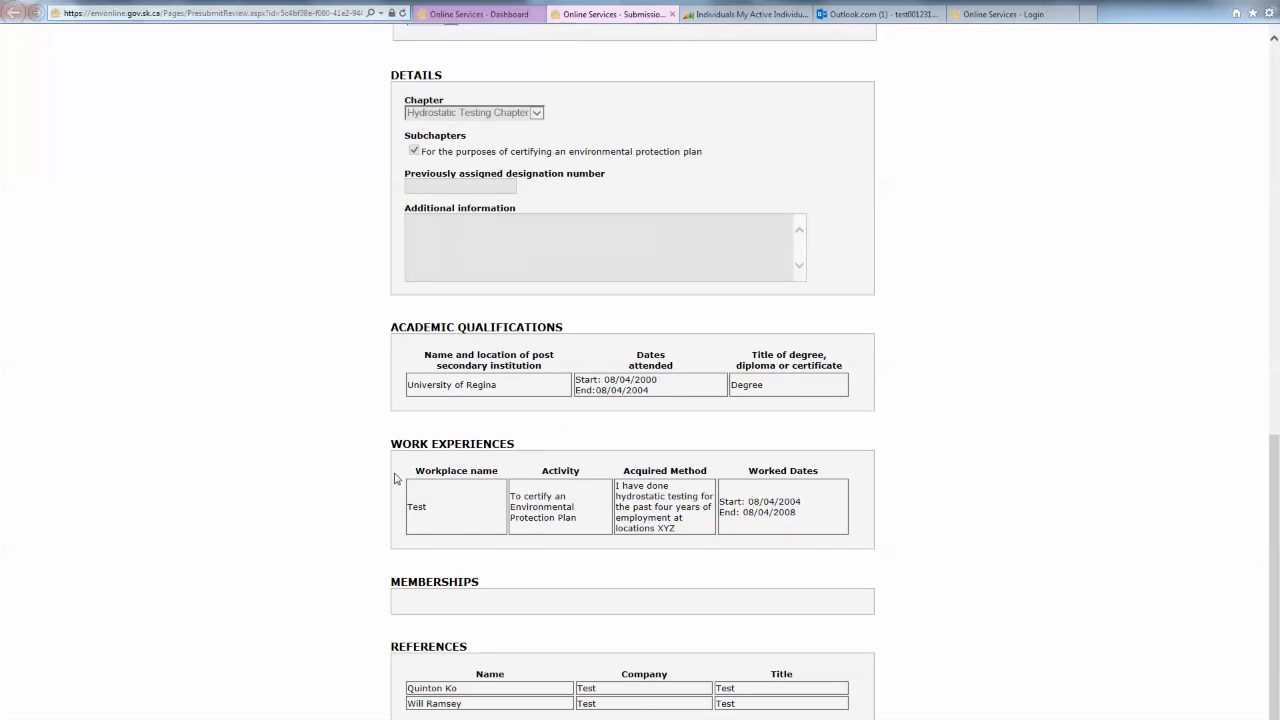
scroll(397, 478, down, 1)
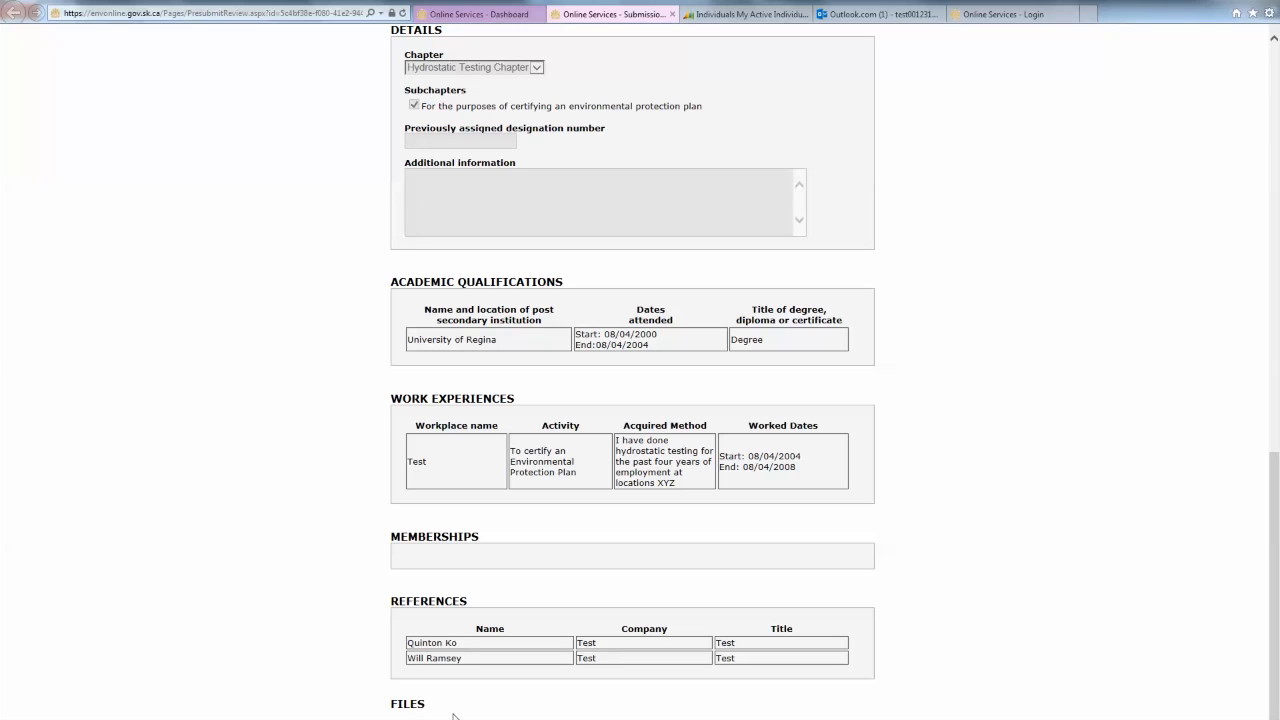
scroll(323, 609, up, 9)
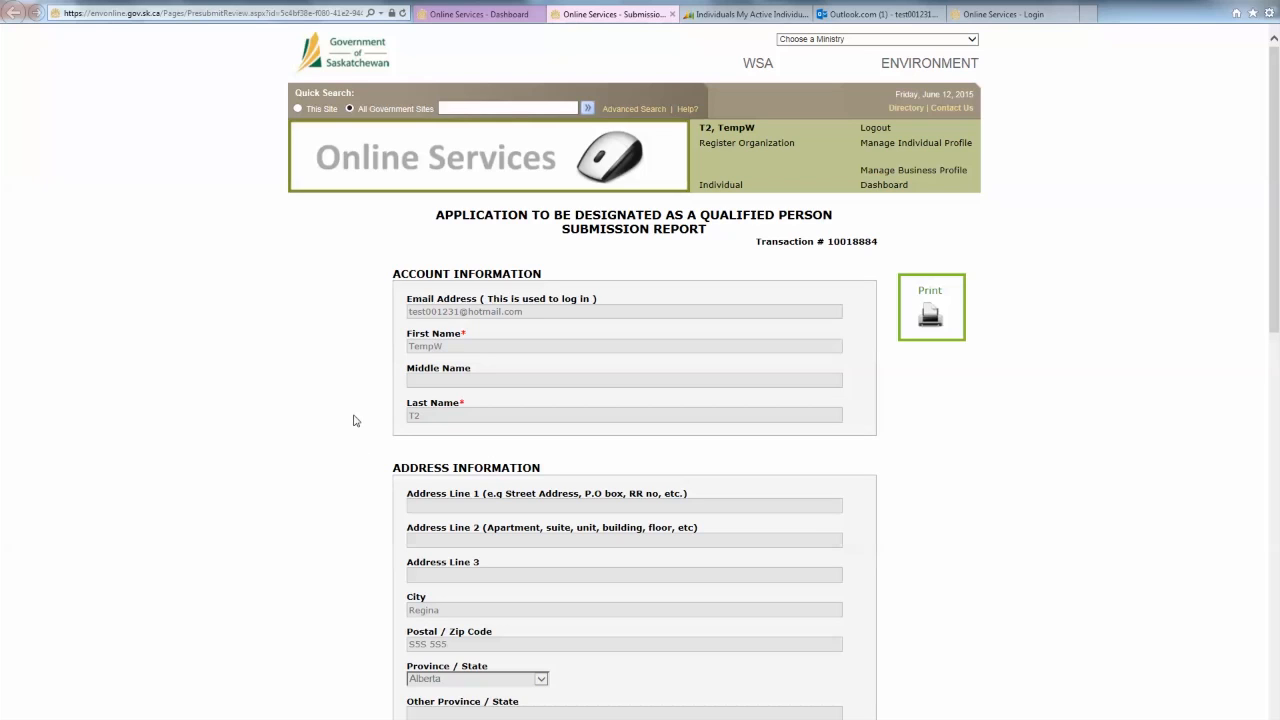
middle_click(608, 18)
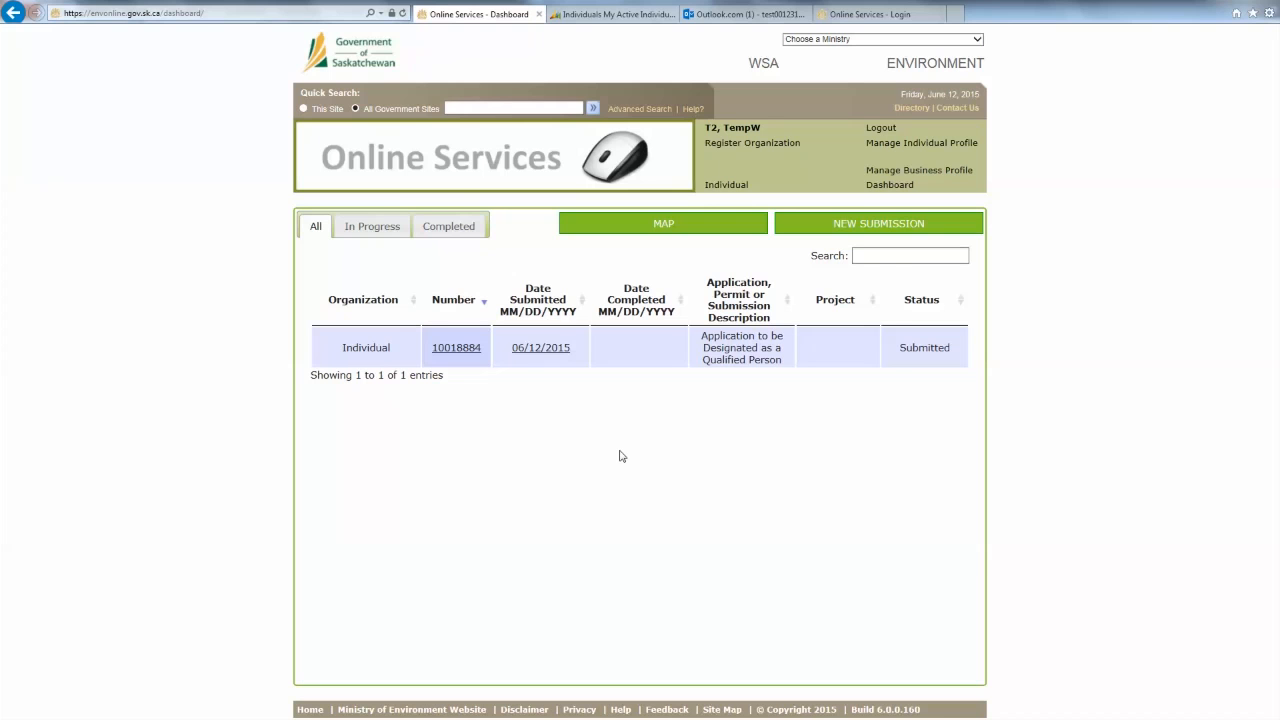
- Switch to PowerPoint and start the slide show from slide 2
key(alt+Tab)
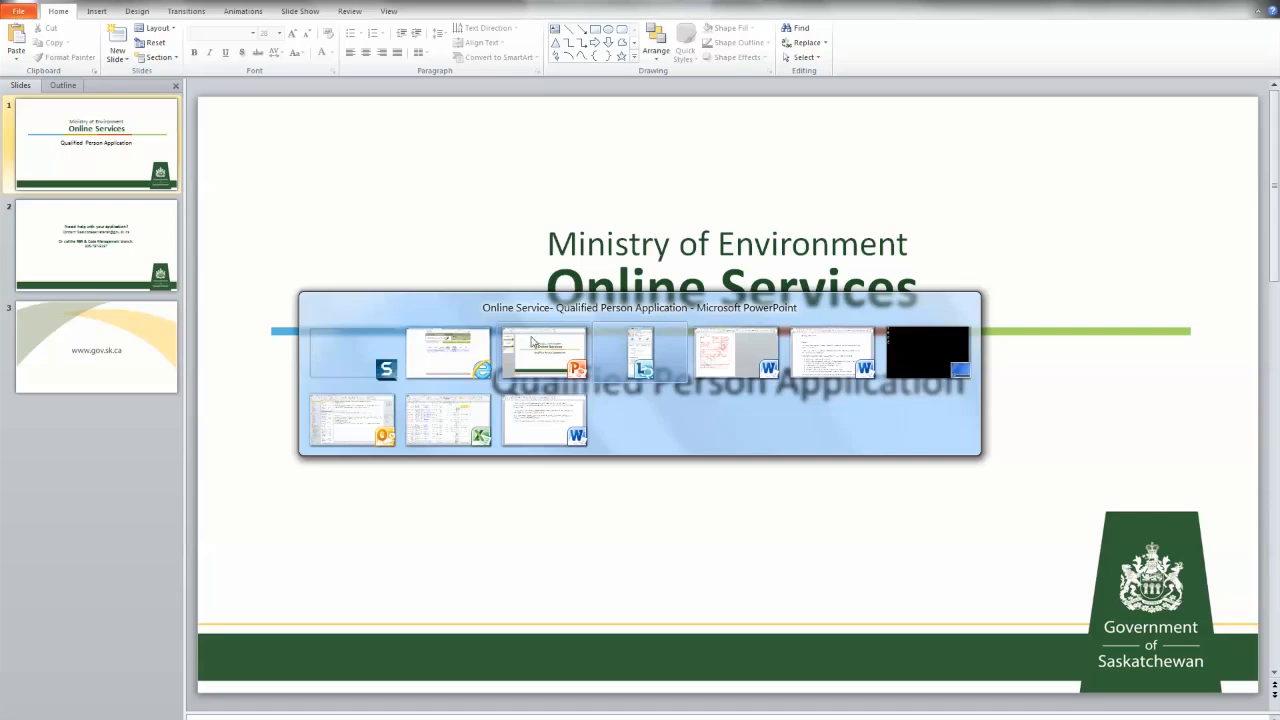
click(544, 352)
click(108, 236)
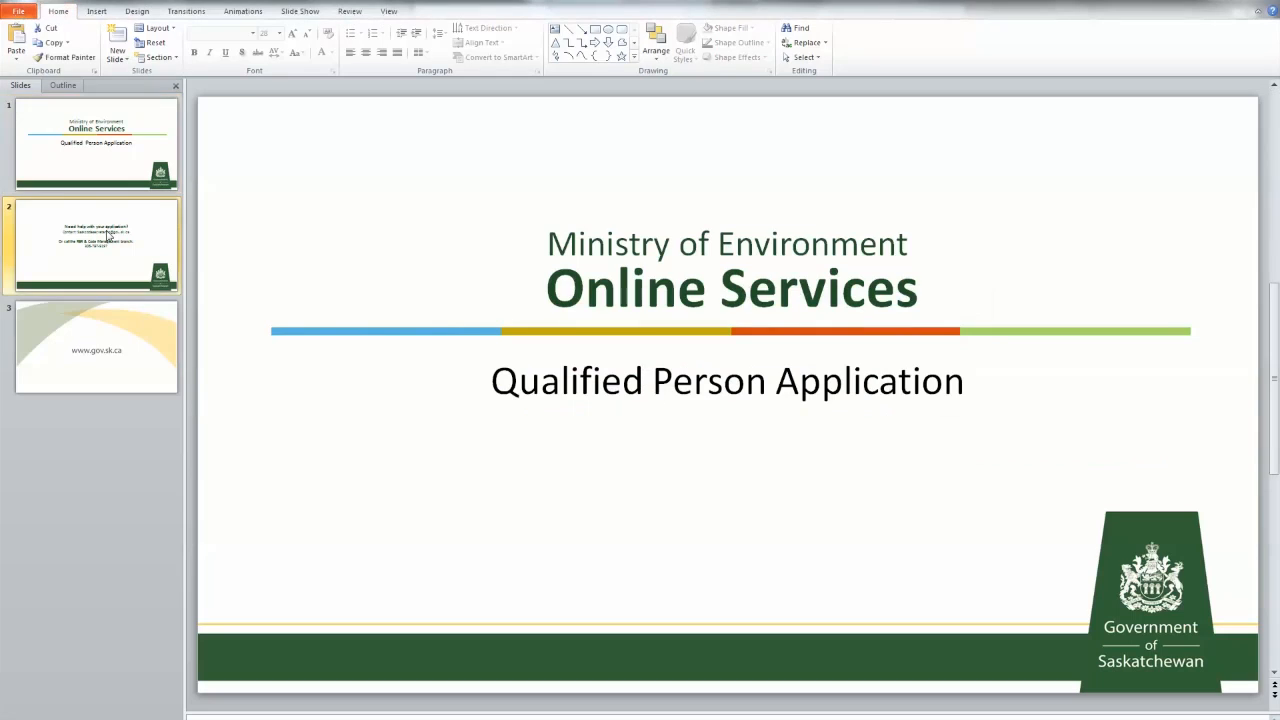
key(shift+F5)
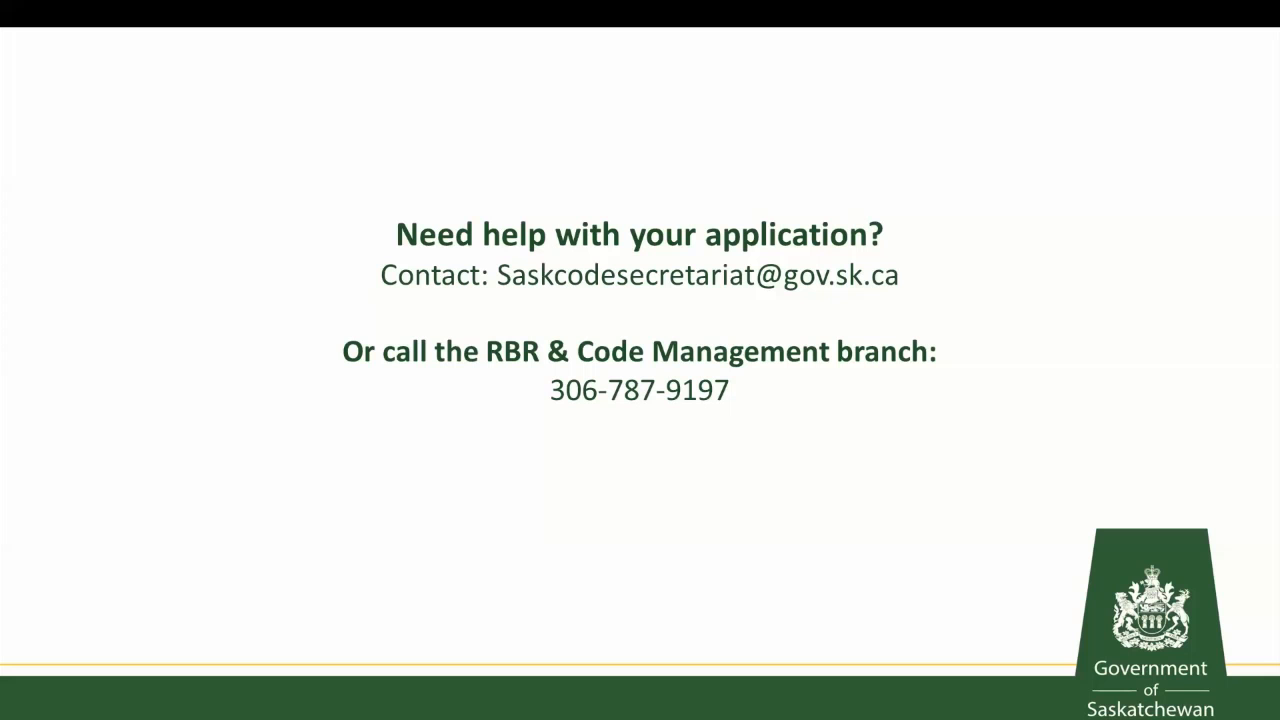